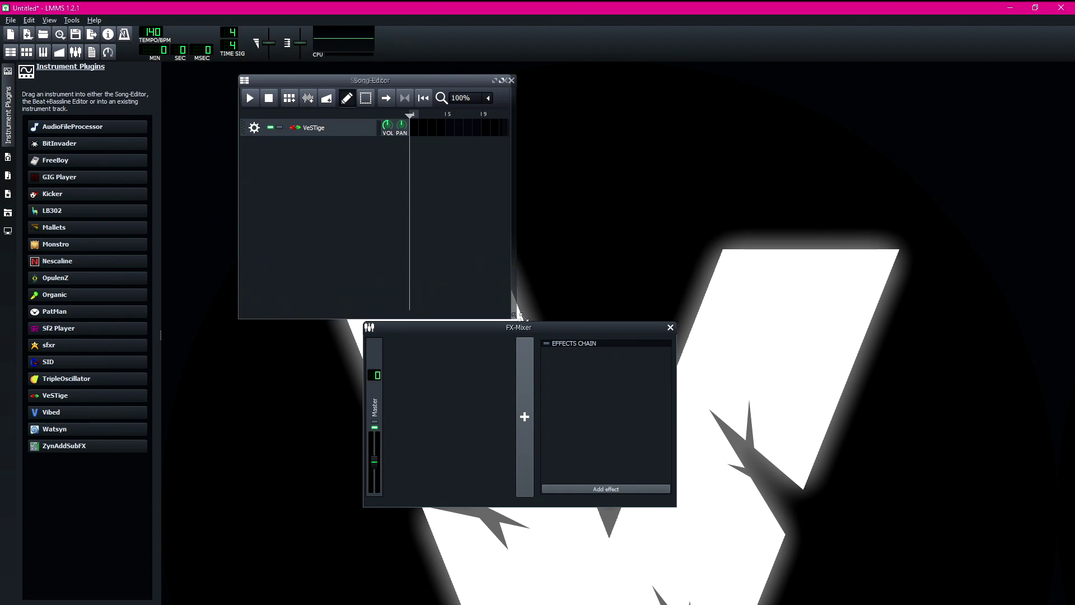
- Close the FX-Mixer, then move the Song-Editor up and widen it to about bar 53
click(670, 327)
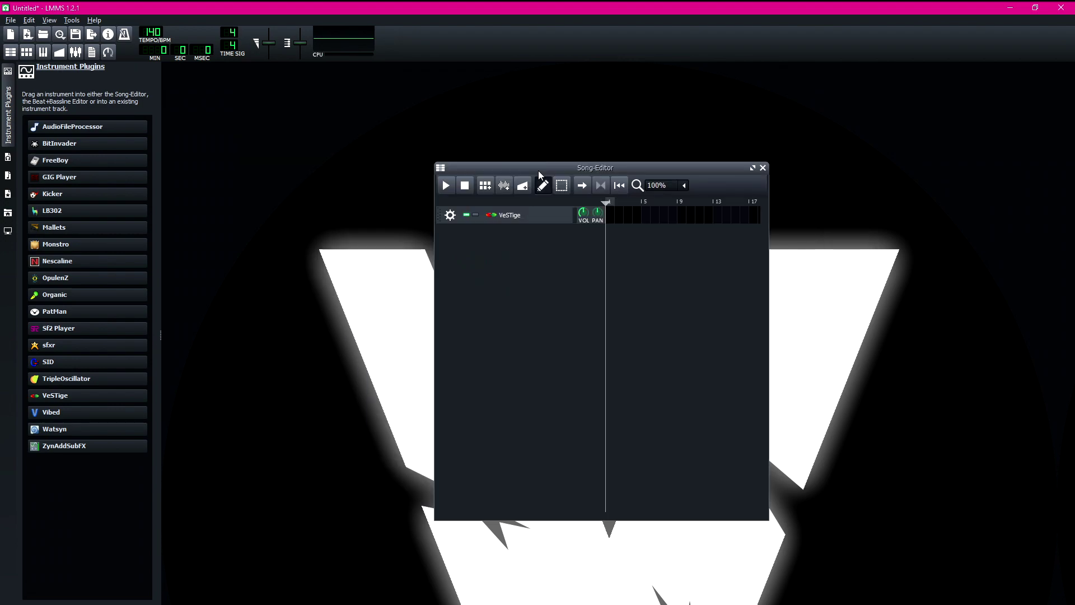
drag(536, 169, 343, 54)
drag(572, 305, 886, 306)
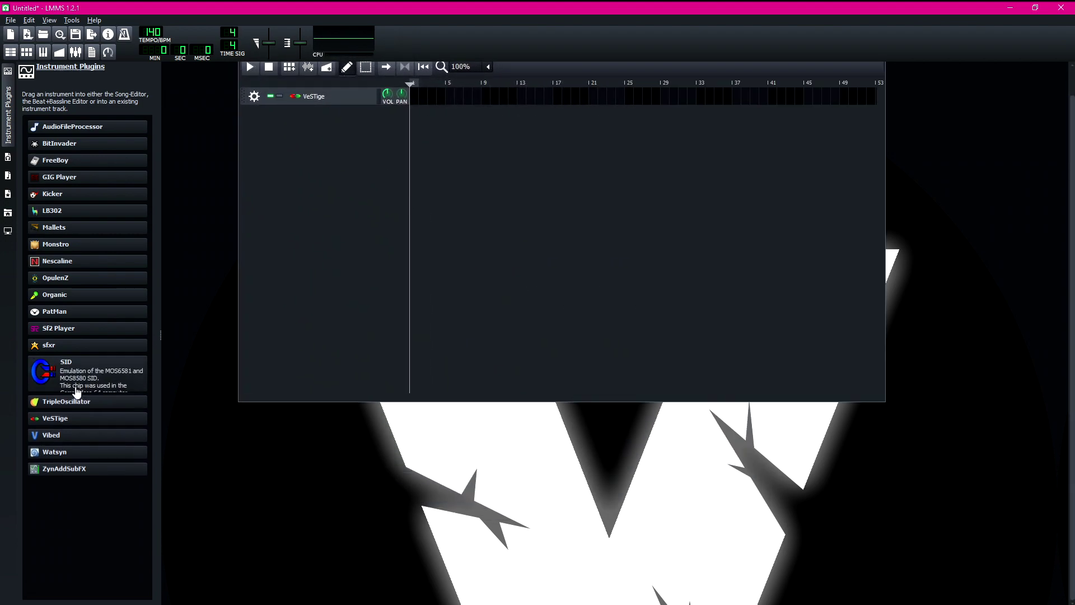
- Add TripleOscillator, BitInvader, Organic and OpulenZ instrument tracks to the Song-Editor
drag(63, 378, 333, 187)
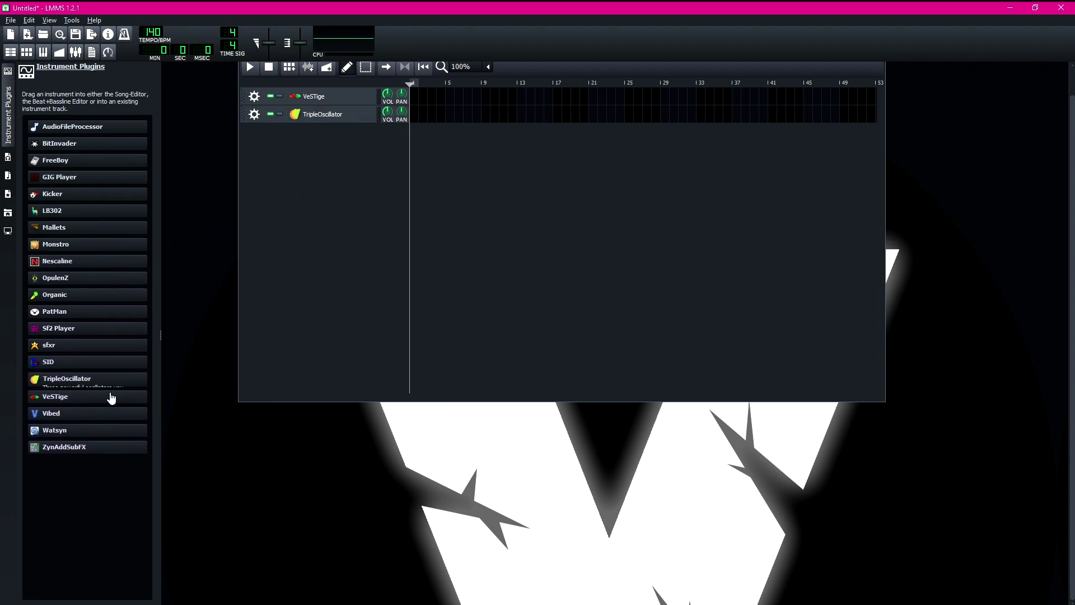
drag(79, 144, 324, 215)
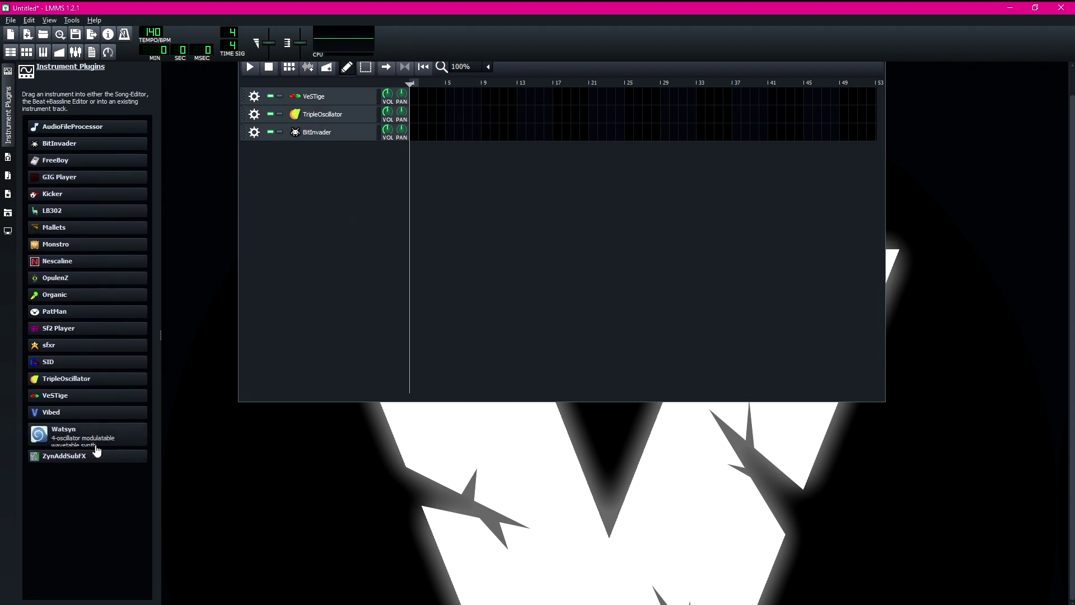
drag(63, 295, 275, 216)
drag(78, 278, 304, 218)
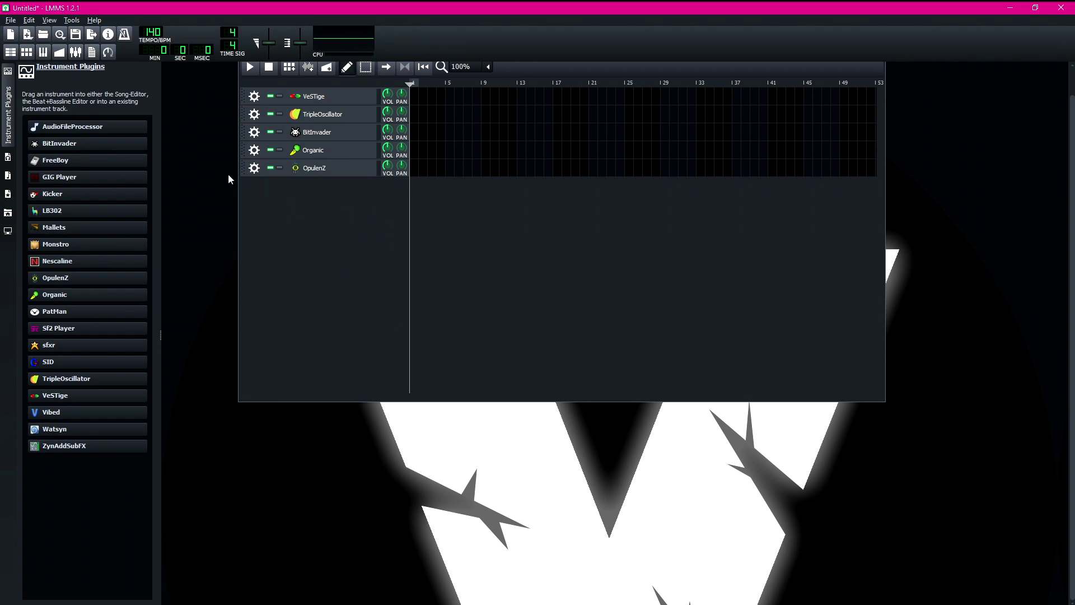
- Remove the OpulenZ, Organic, BitInvader and TripleOscillator tracks from the Song-Editor
right_click(246, 170)
click(268, 196)
right_click(249, 155)
click(263, 180)
right_click(253, 133)
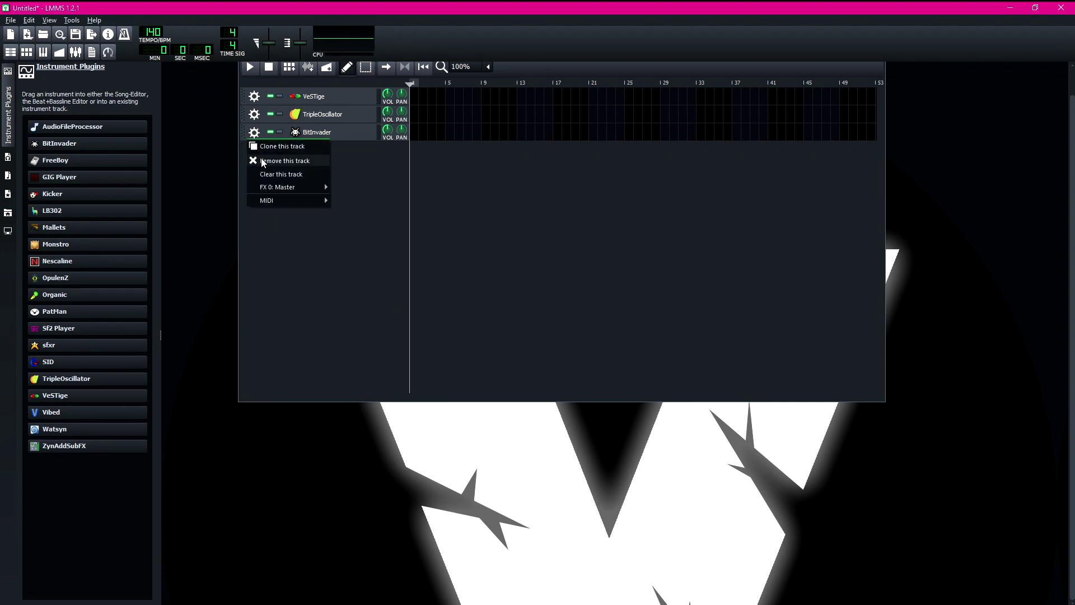
click(266, 160)
right_click(253, 116)
click(266, 142)
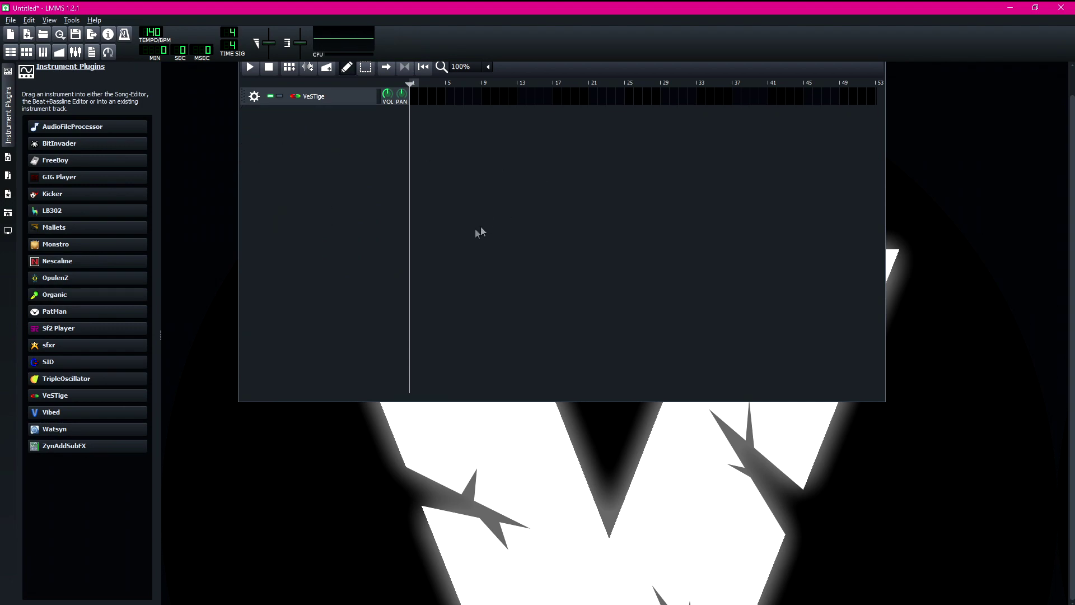
- Open the VeSTige track's instrument window, reposition it, and widen the instrument plugin list
click(318, 108)
drag(764, 226, 488, 136)
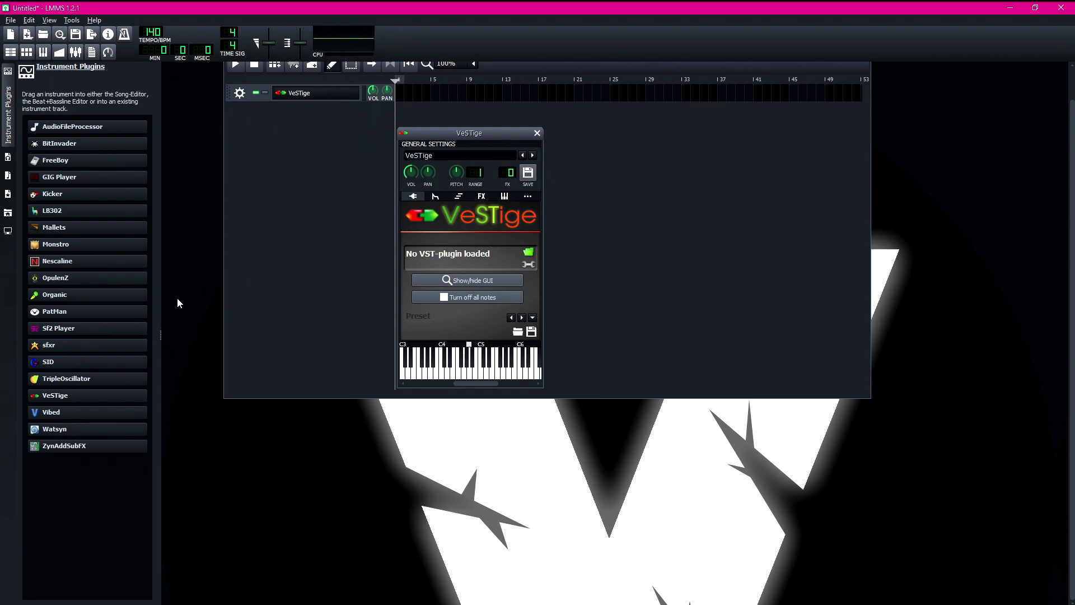
drag(160, 335, 186, 335)
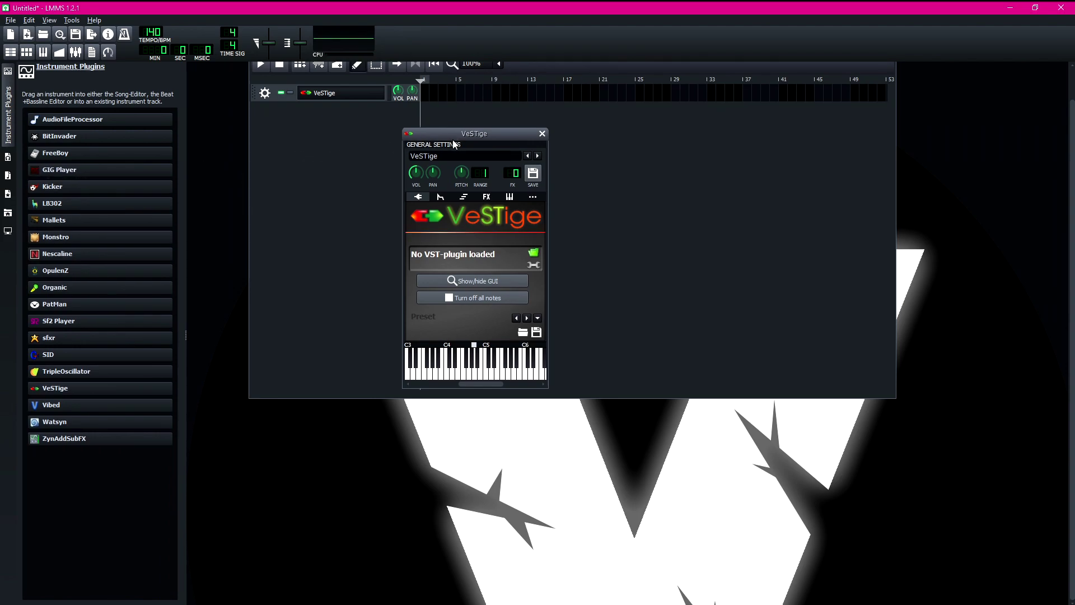
drag(455, 145, 478, 123)
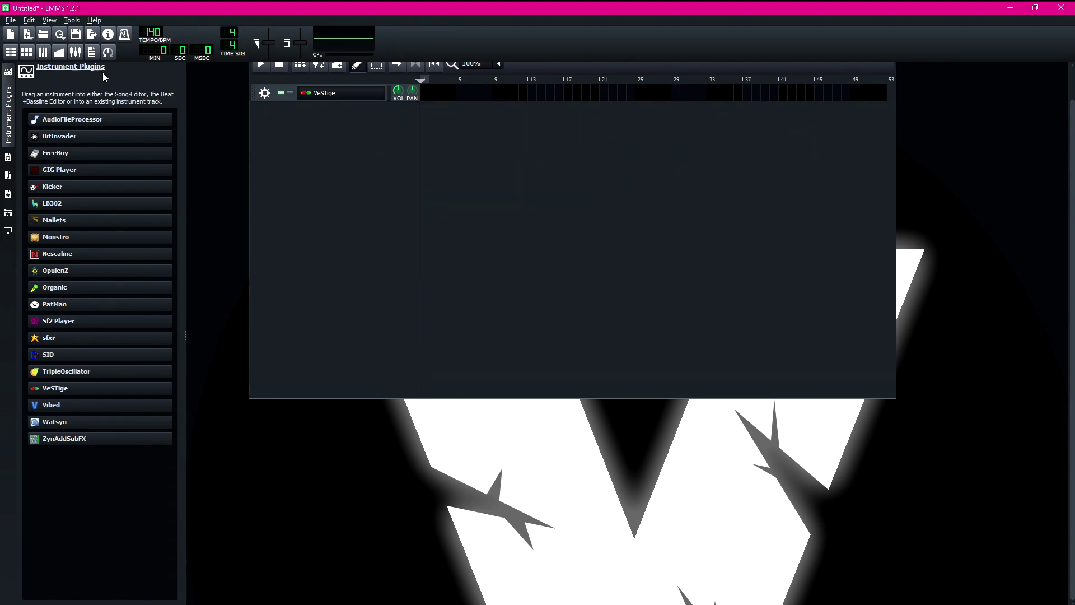
- Set the VST-plugin directory to E:/VST in the program's directory settings and save the change
click(29, 21)
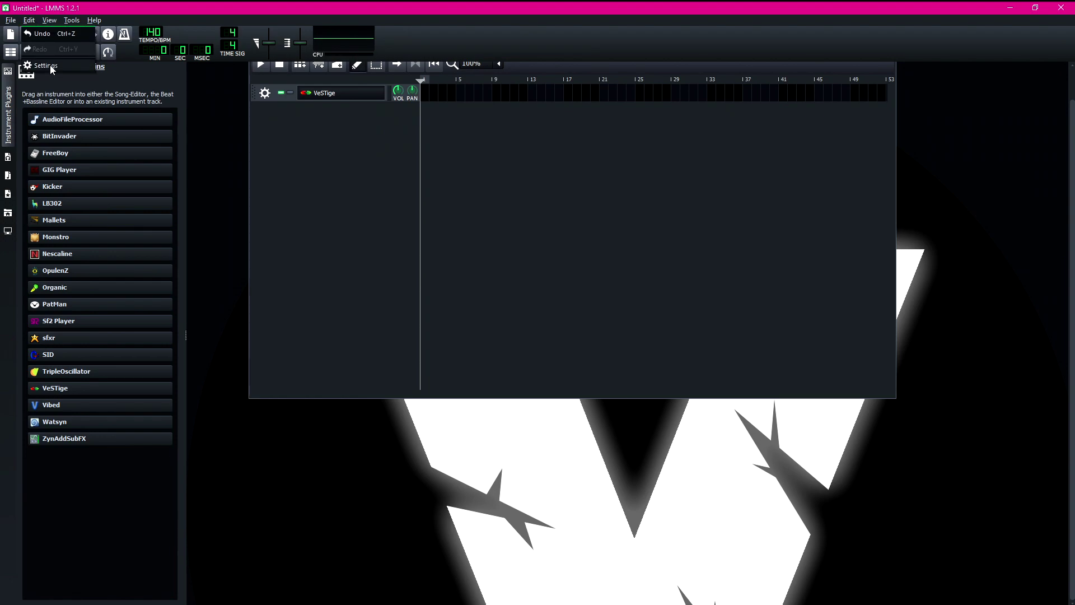
click(51, 66)
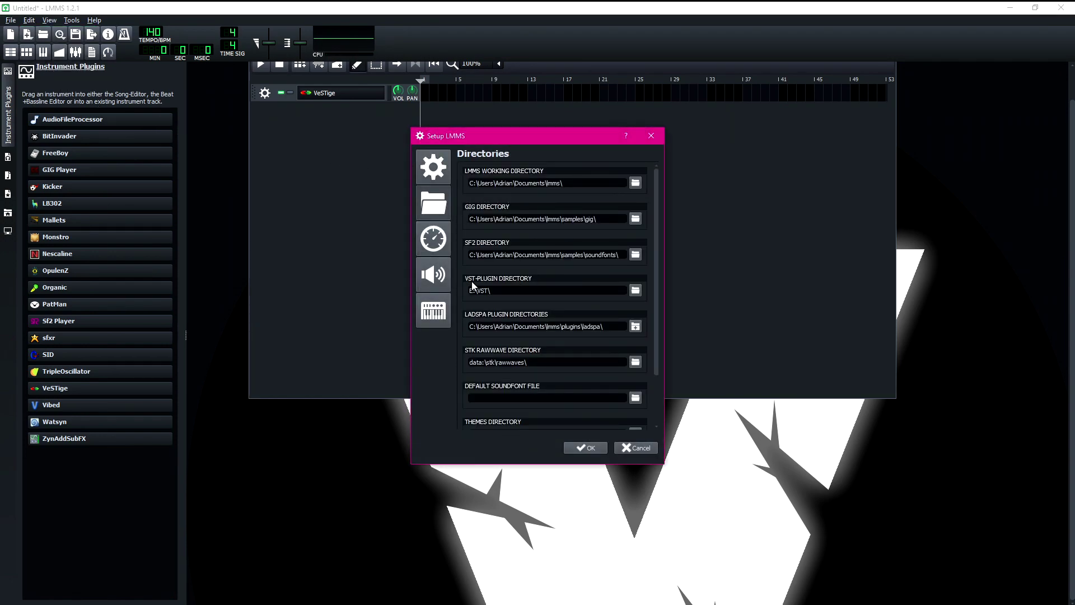
click(634, 291)
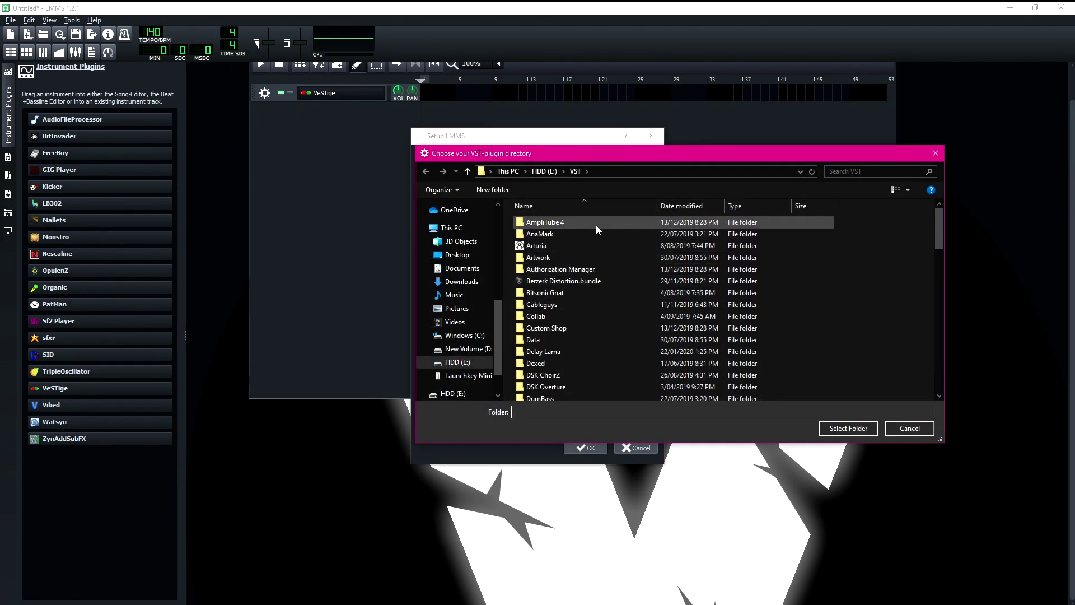
scroll(596, 226, down, 12)
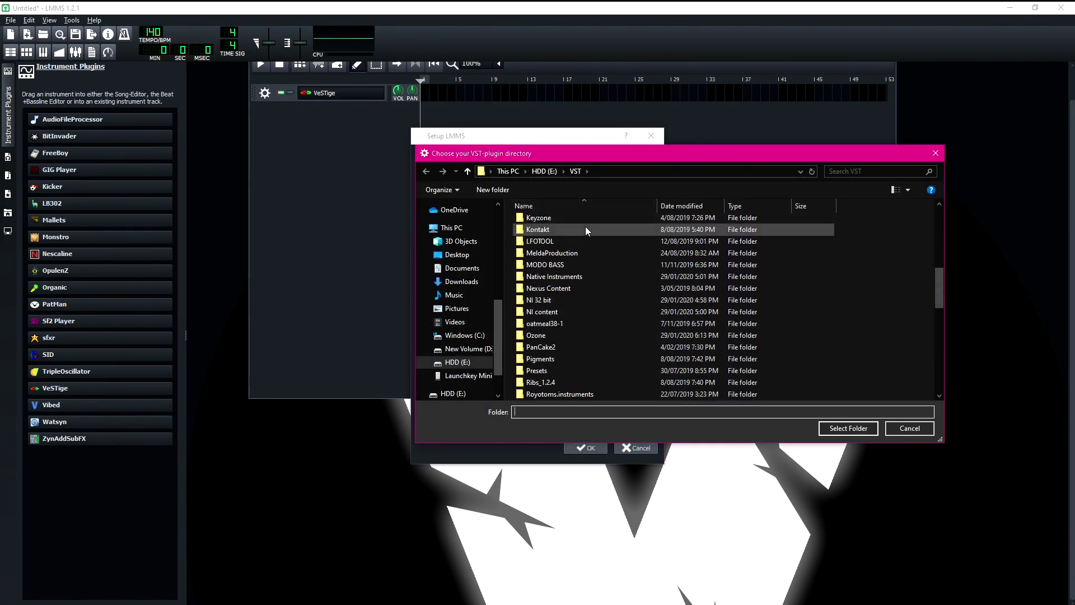
click(575, 171)
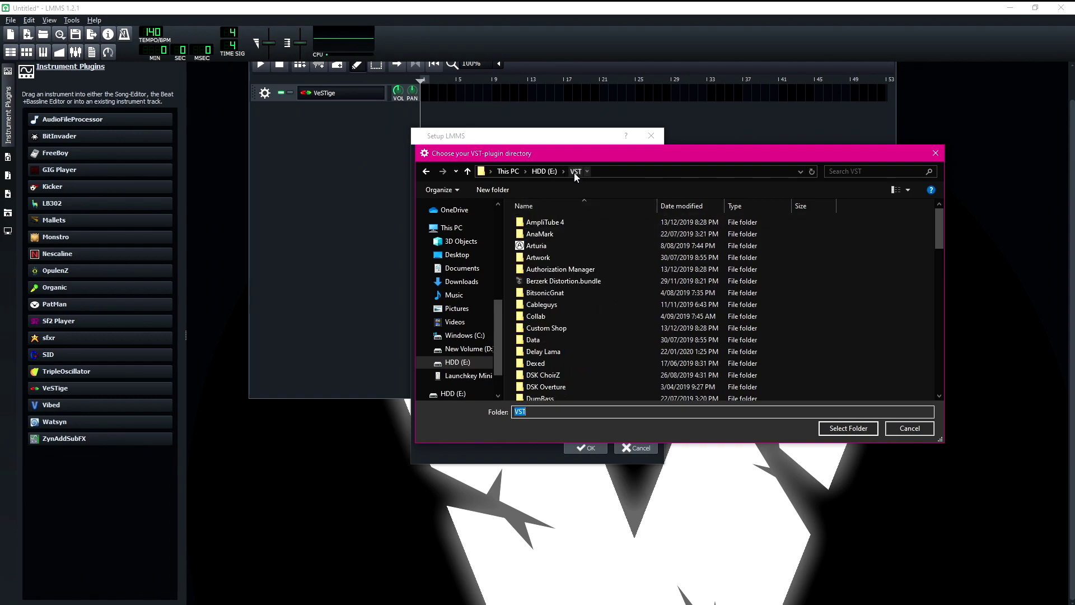
scroll(640, 334, down, 9)
scroll(593, 284, down, 8)
scroll(571, 273, up, 8)
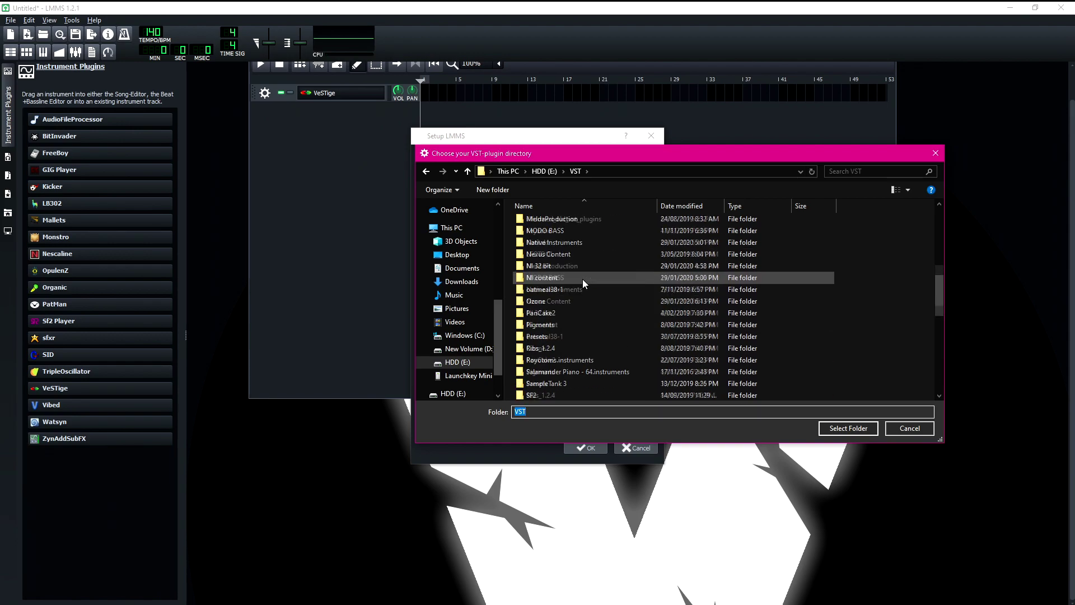
scroll(582, 279, up, 3)
click(855, 429)
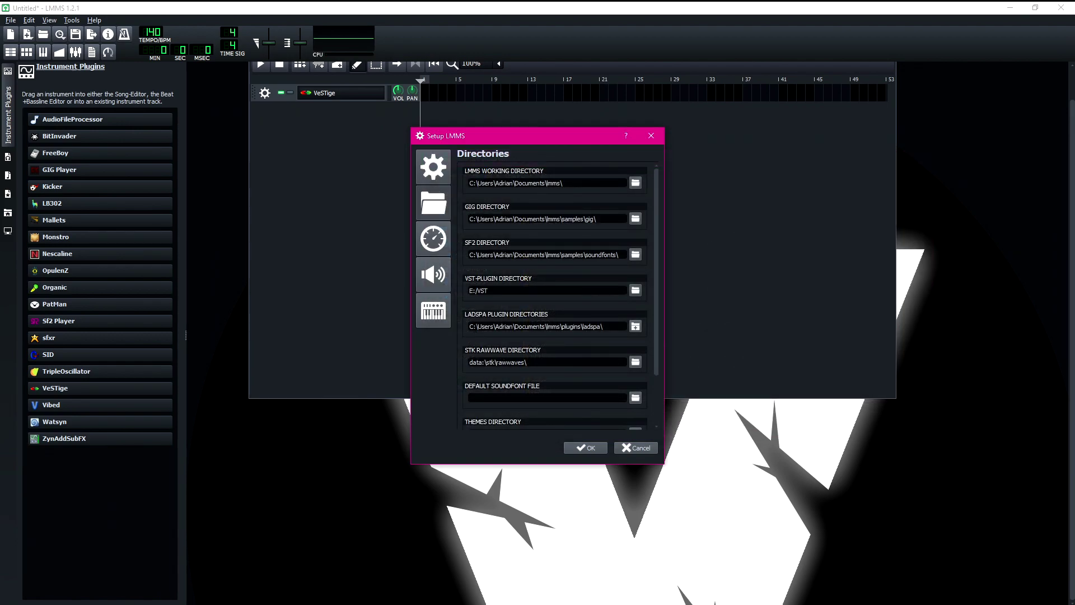
click(589, 448)
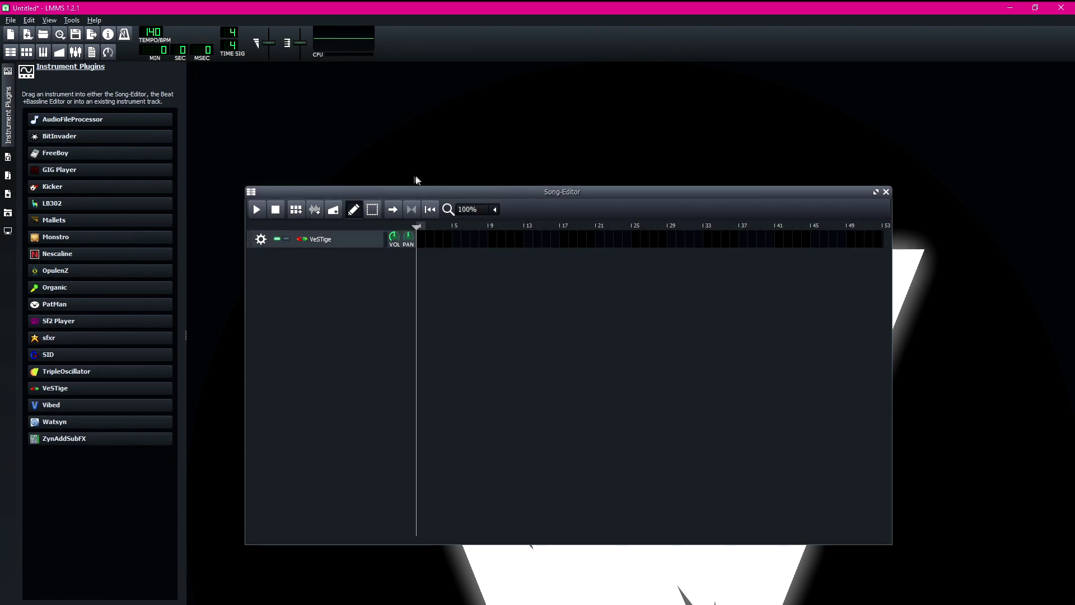
- Reposition the Song-Editor and open the VeSTige track's instrument window off to its side
mouse_move(441, 192)
mouse_down()
mouse_move(451, 161)
mouse_move(452, 202)
mouse_up()
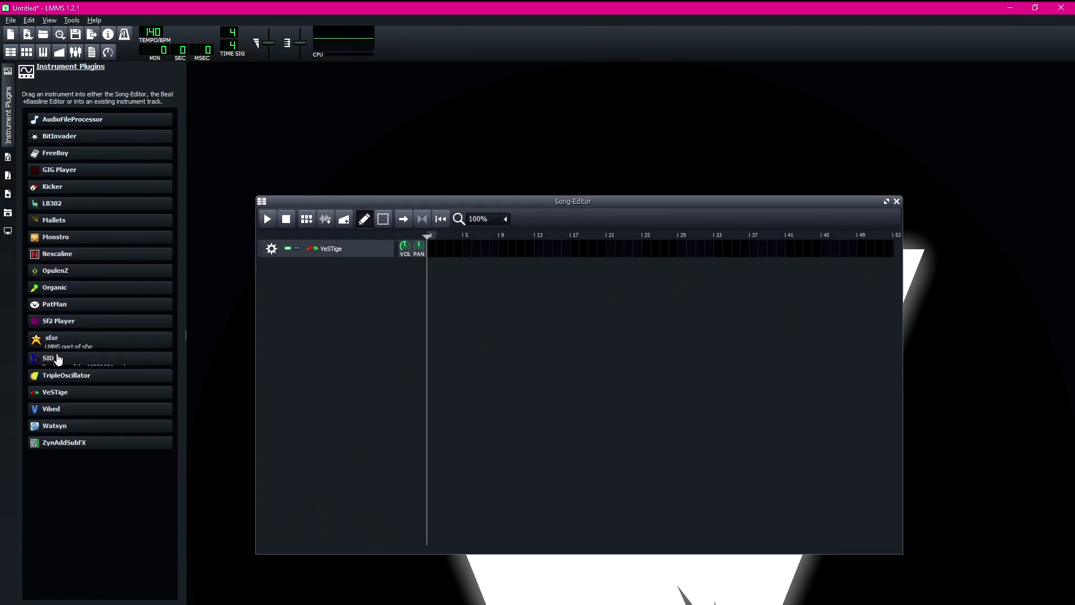
click(355, 250)
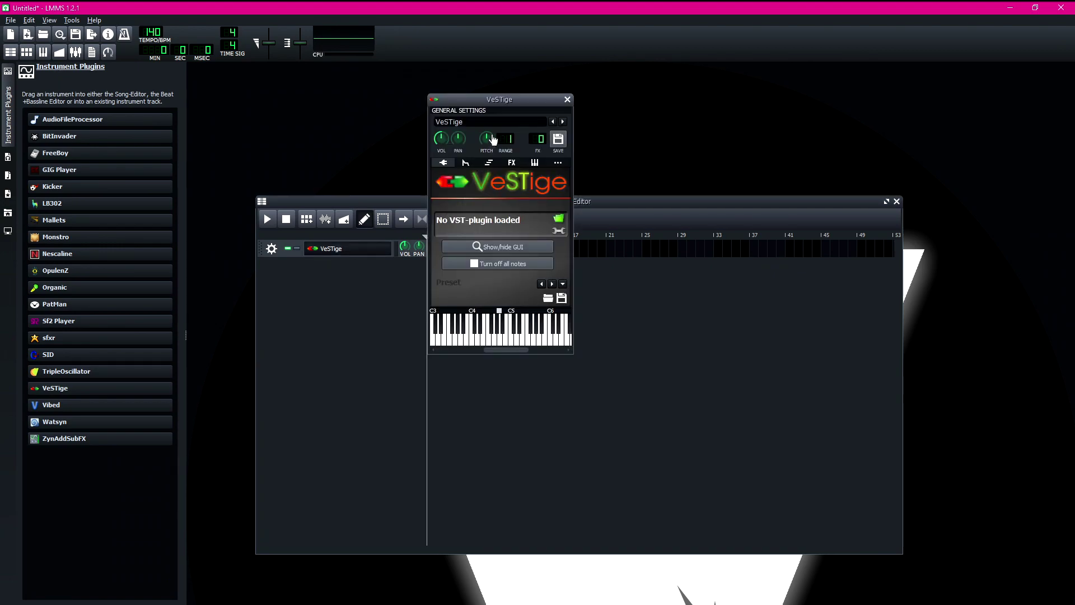
drag(517, 96, 932, 93)
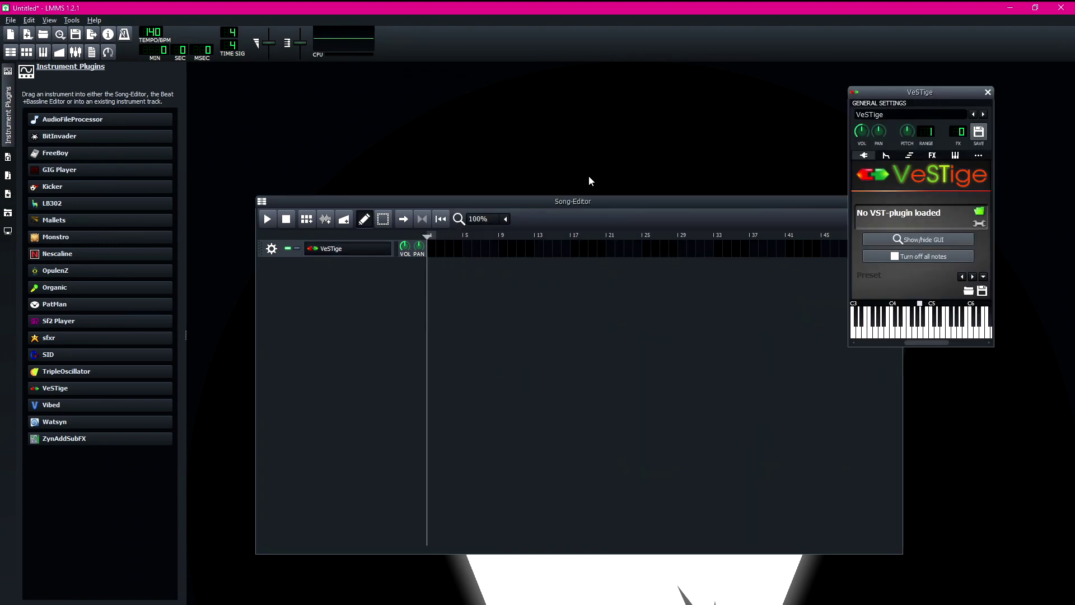
click(322, 305)
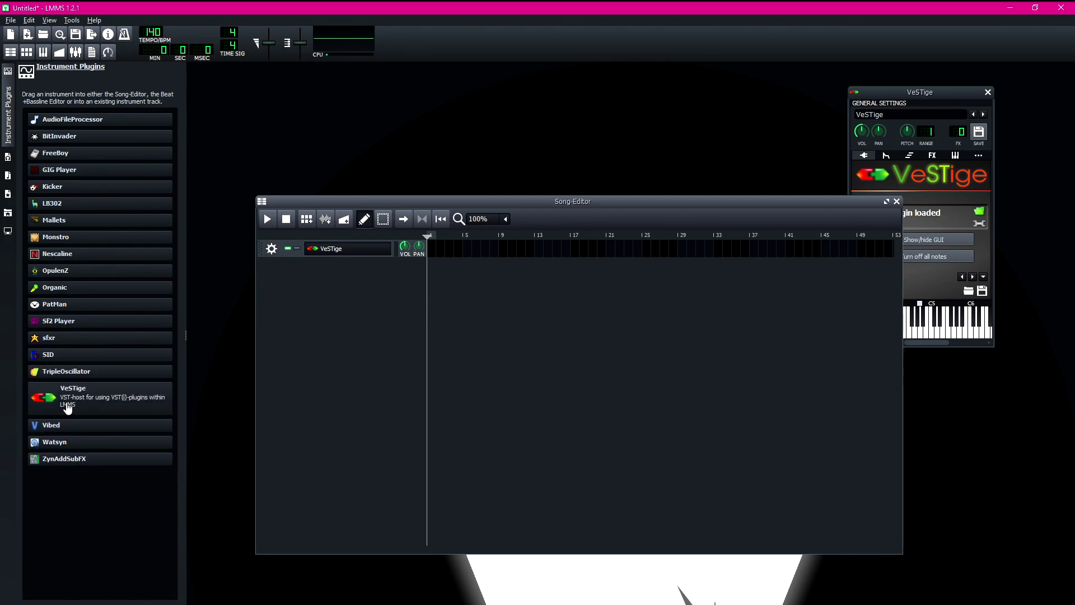
- Add a second VeSTige track and load Synth1 VST64.dll from E:\VST\Synth1 into it
drag(52, 411, 353, 280)
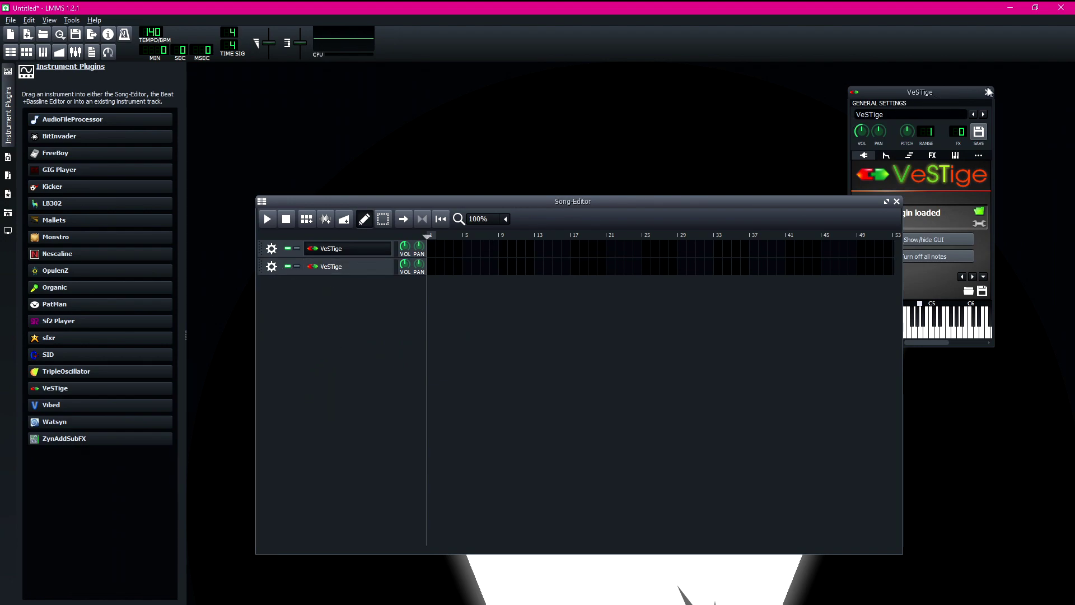
click(342, 268)
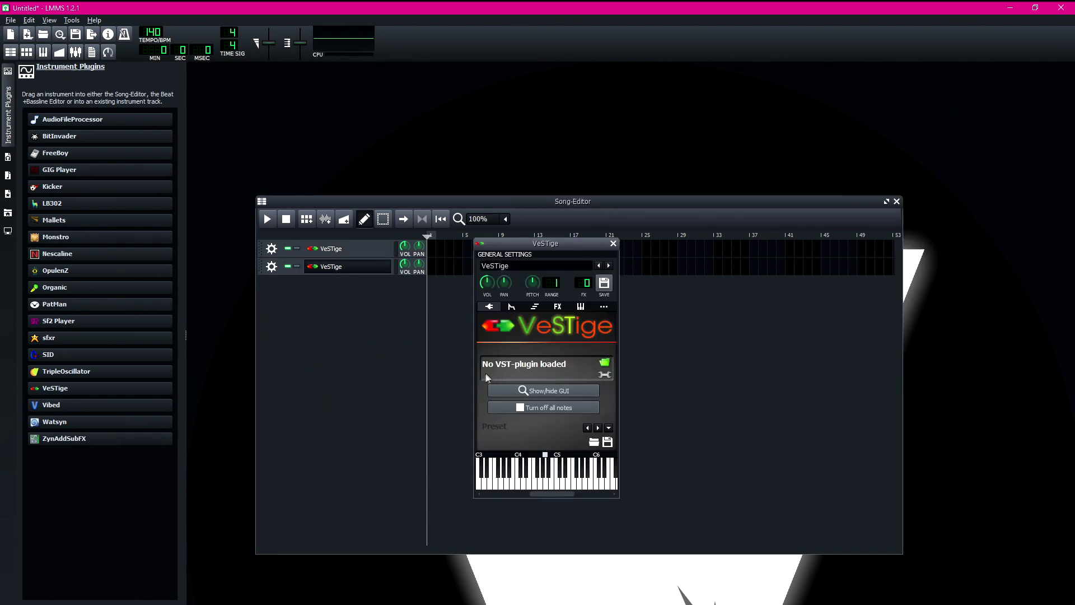
click(609, 363)
scroll(568, 314, down, 10)
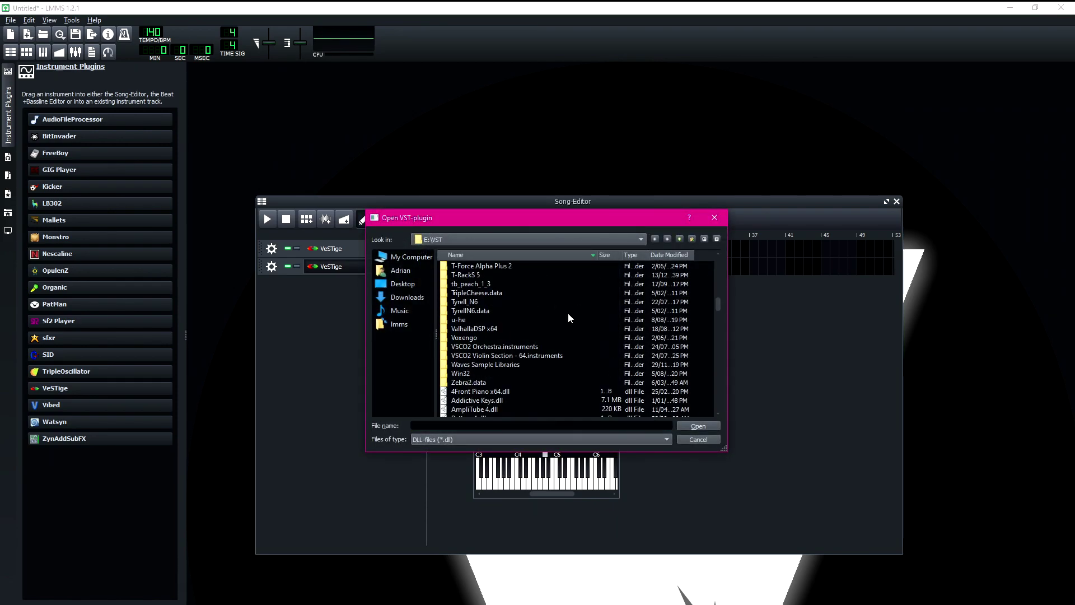
scroll(568, 323, down, 15)
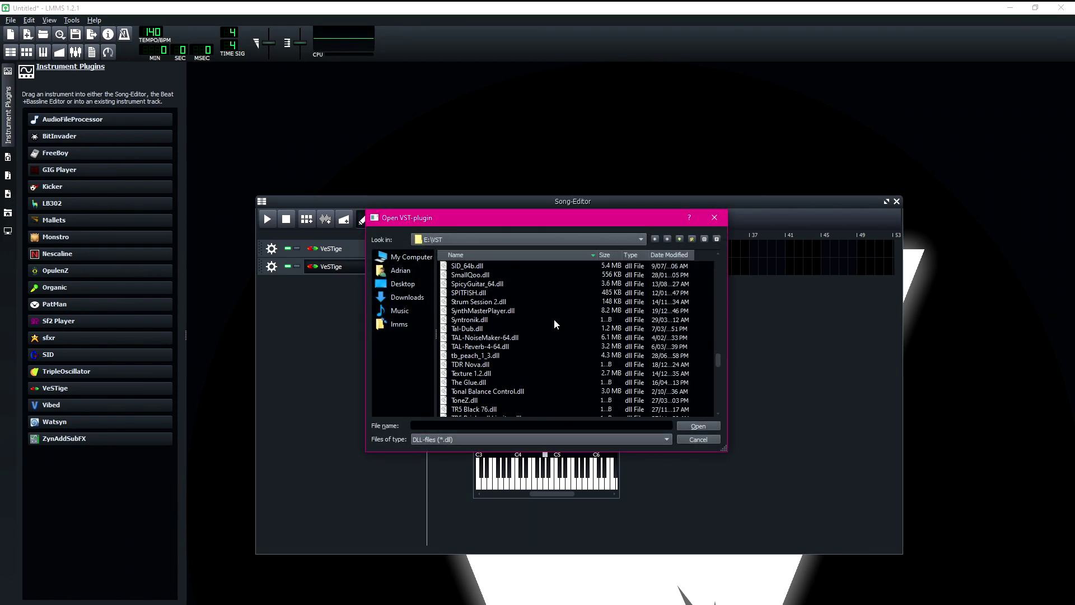
drag(718, 360, 721, 293)
double_click(469, 338)
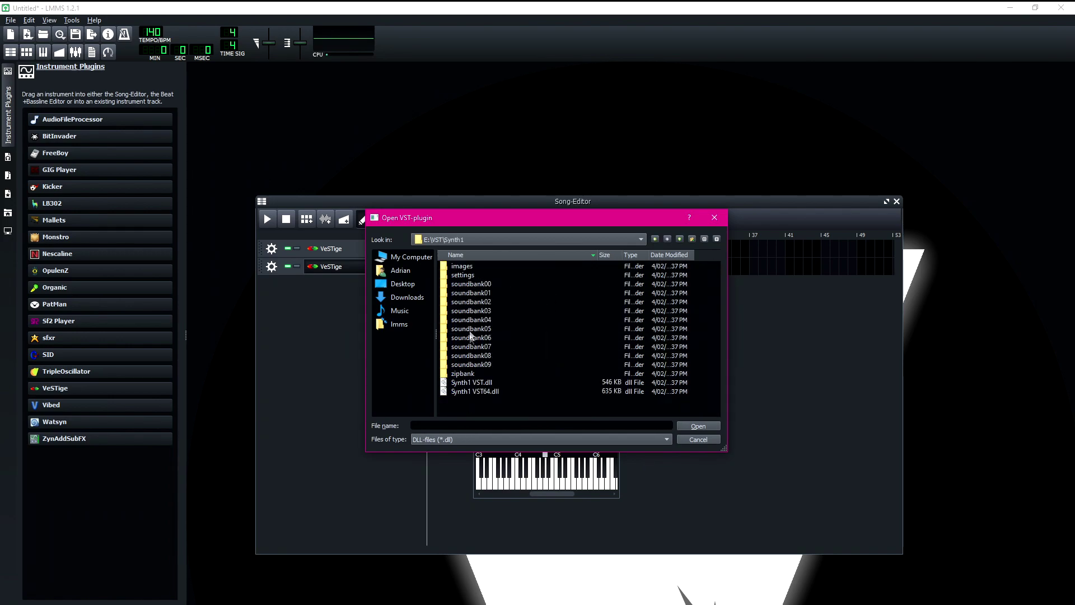
double_click(472, 390)
drag(228, 15, 435, 159)
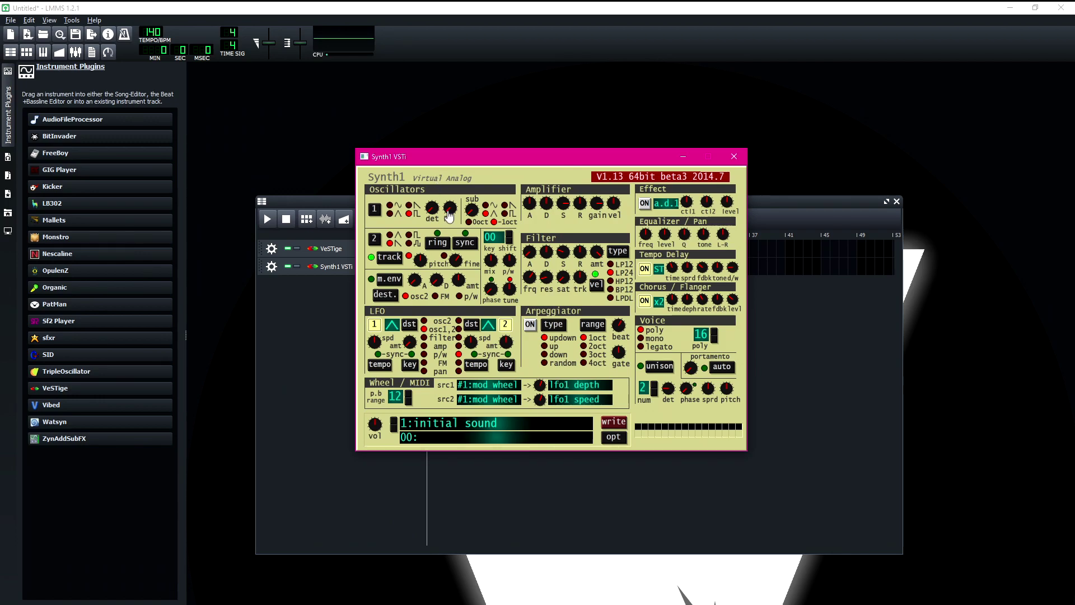
- Play several test notes, low and high, on the Synth1 track's on-screen piano keyboard
click(457, 481)
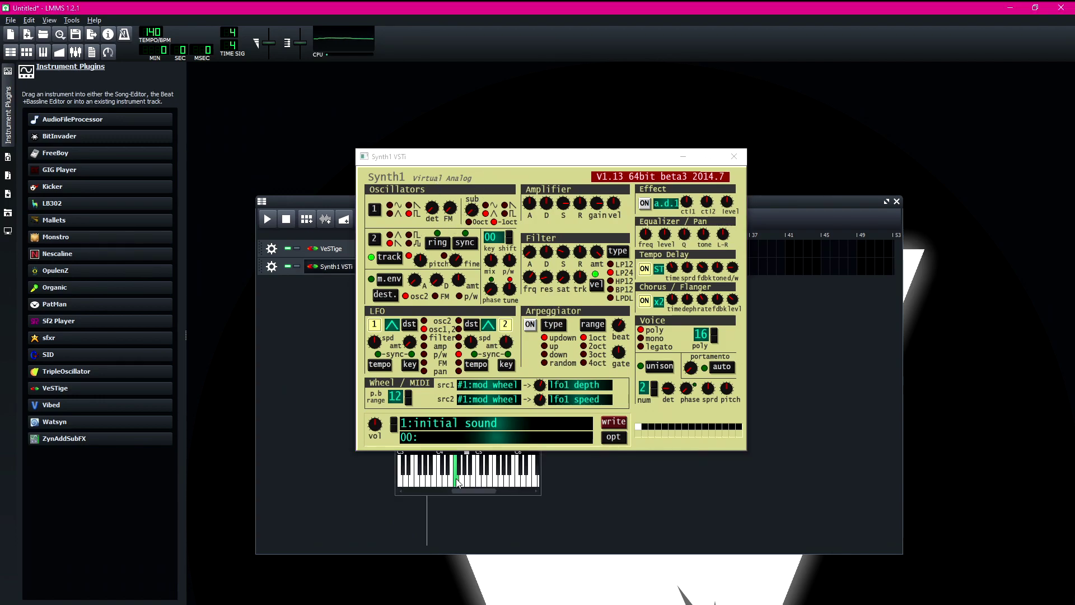
click(494, 483)
click(432, 476)
click(498, 484)
- Move the Synth1 window beside its instrument window and switch oscillator 1 through the triangle, saw and square waveforms
drag(527, 158, 749, 131)
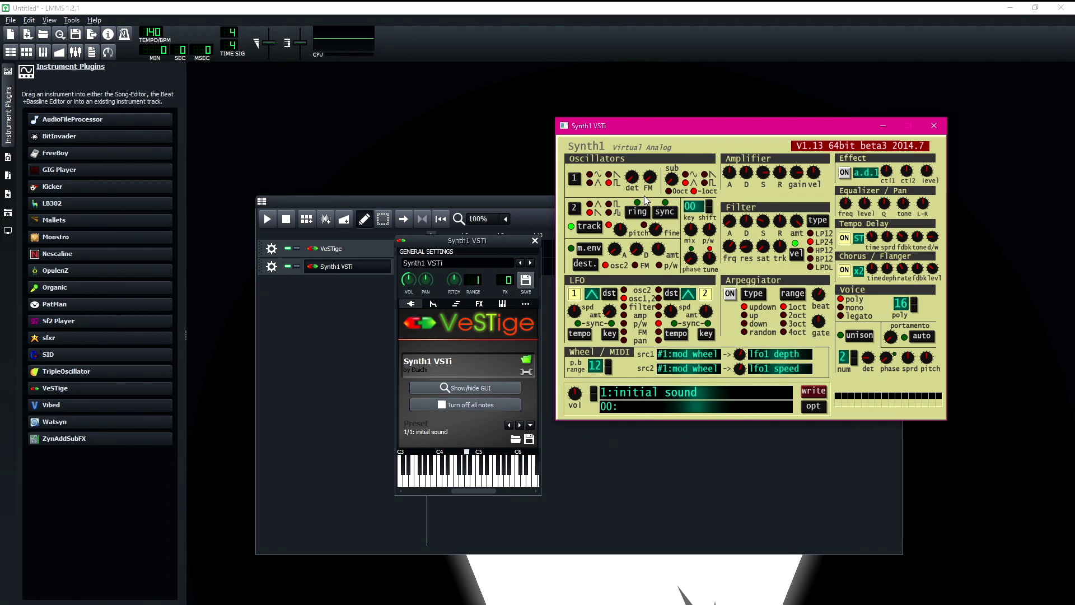
drag(607, 129, 595, 109)
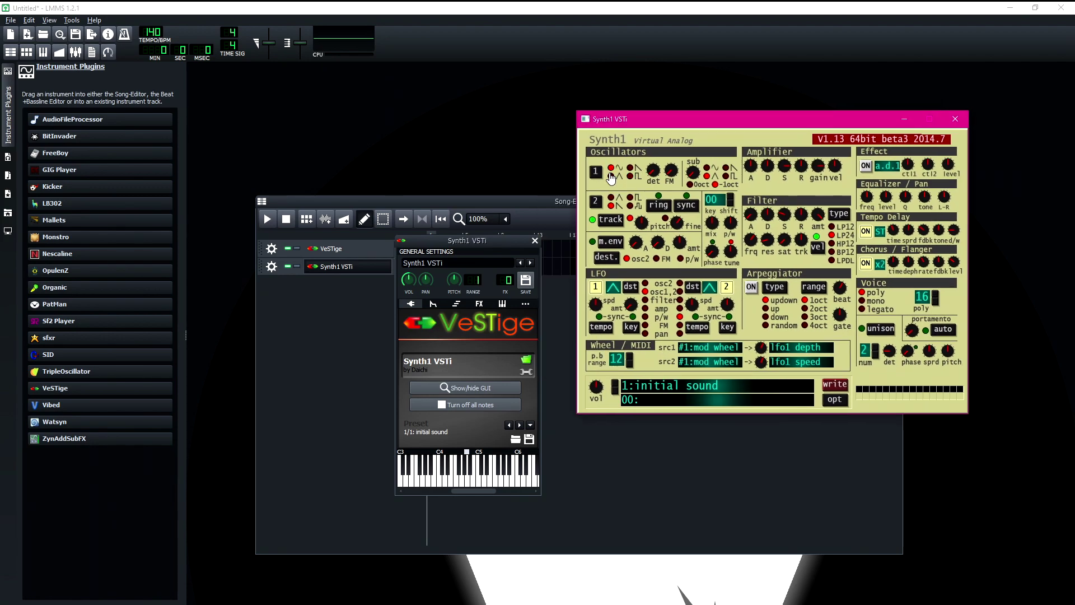
click(610, 175)
click(632, 168)
click(630, 175)
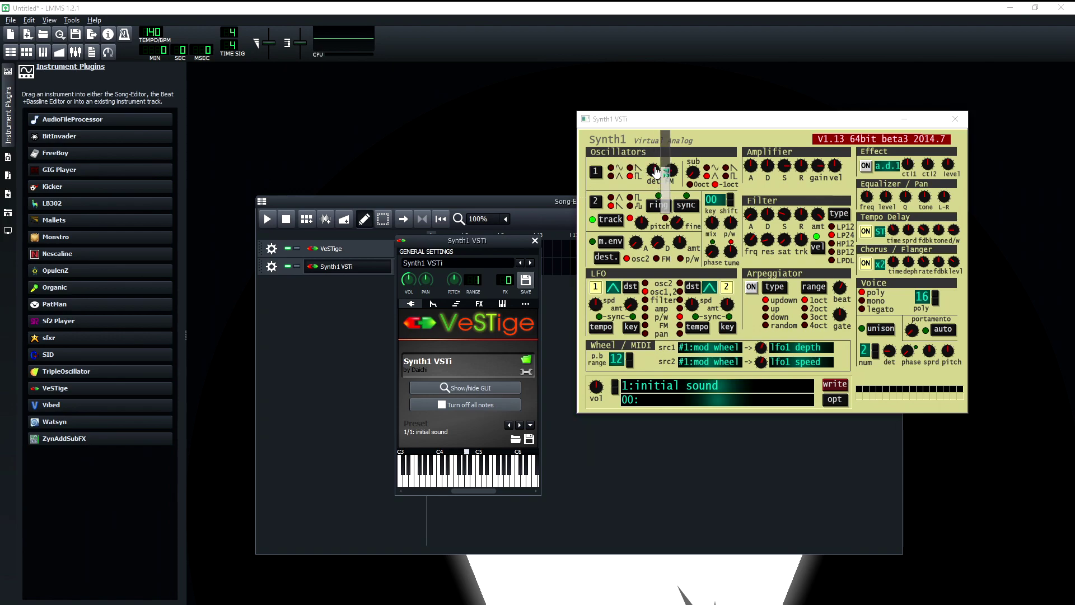
- Enable MIDI input for the Synth1 VSTi track and arrange its instrument and plugin windows side by side
drag(662, 140, 652, 121)
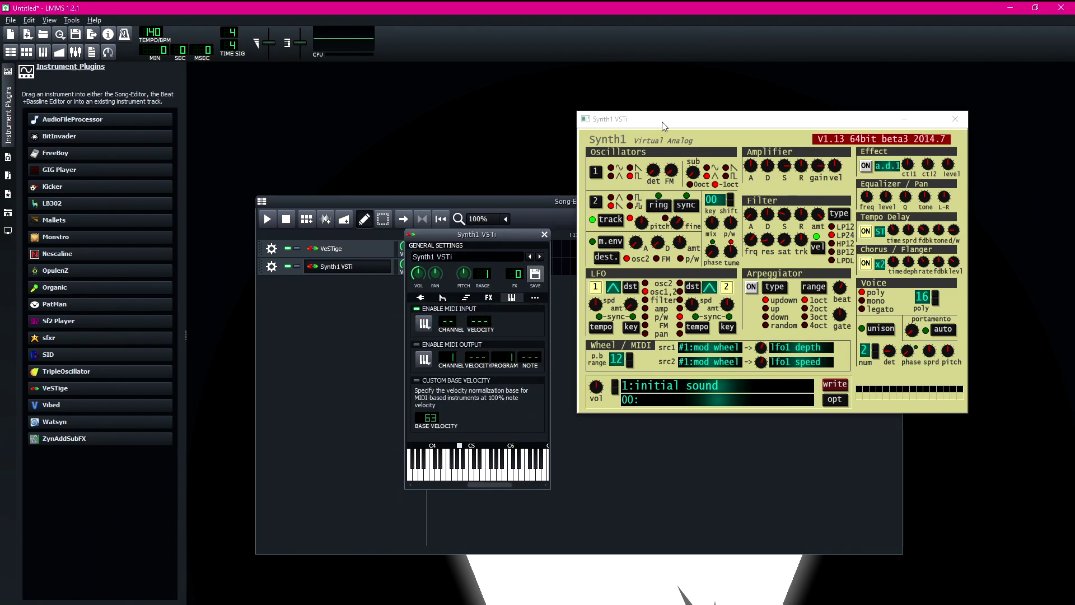
drag(662, 122, 641, 96)
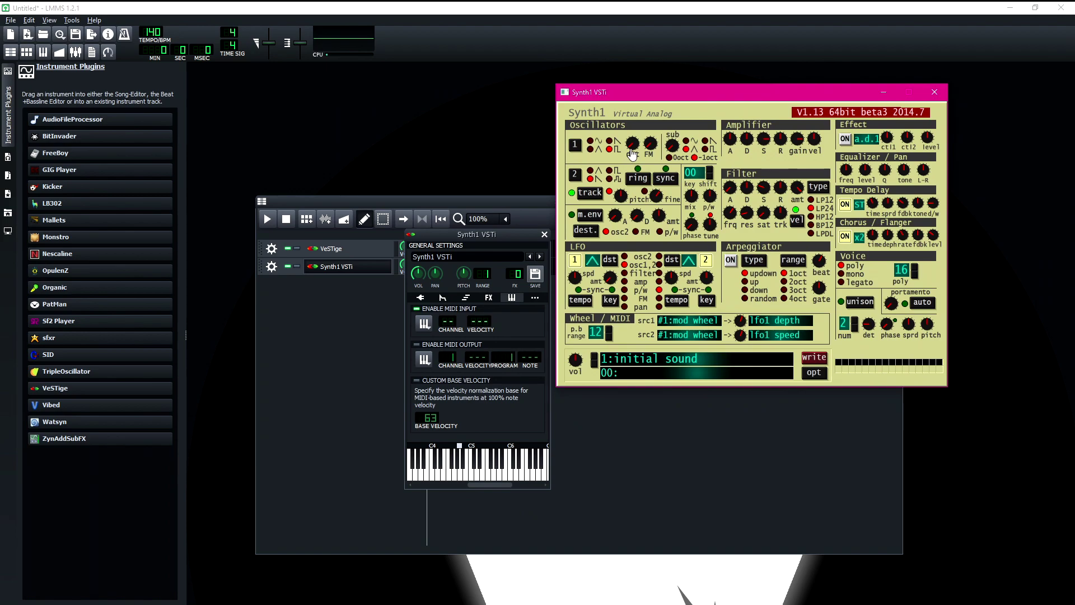
drag(502, 240, 506, 255)
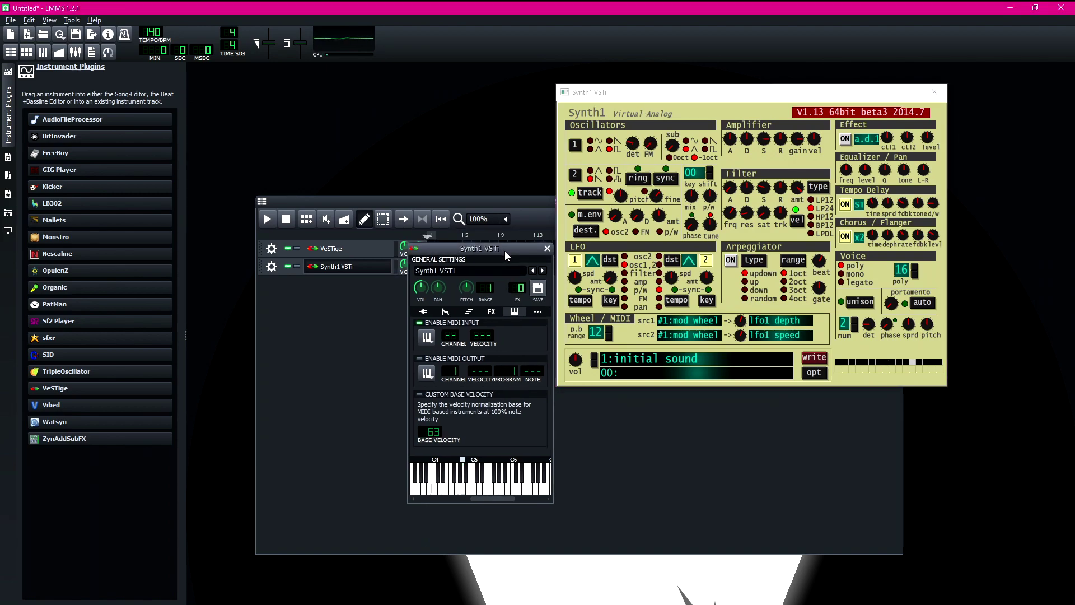
- Arrange the Synth1 instrument window beside its plugin window and play a test note
drag(649, 143, 659, 104)
click(514, 248)
key(y)
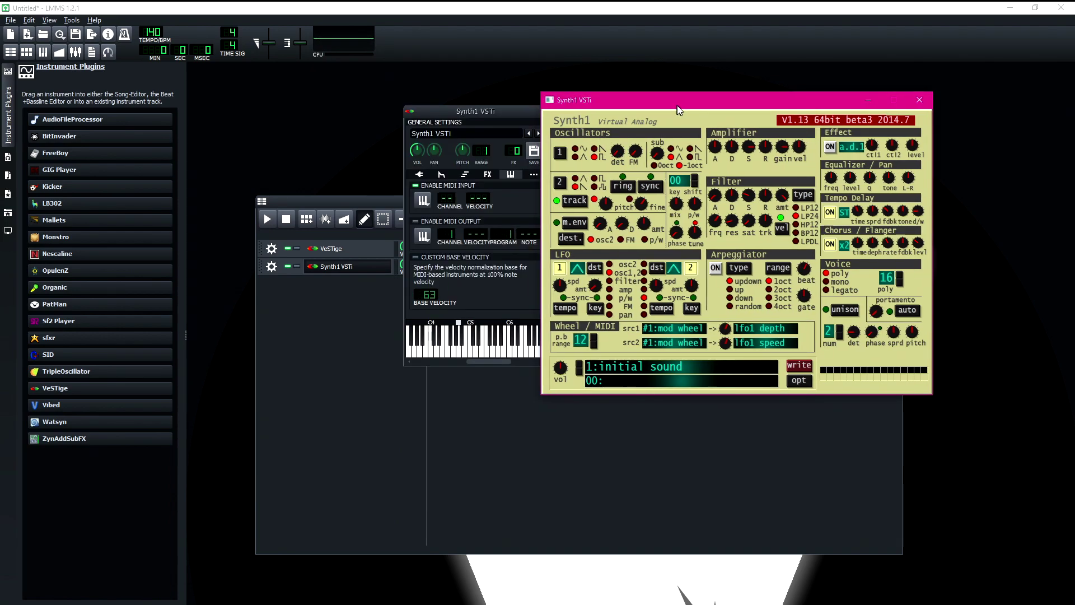
- Try lower and higher oscillator FM settings in Synth1, moving its plugin window clear of the instrument window
drag(676, 102, 686, 103)
drag(644, 155, 647, 241)
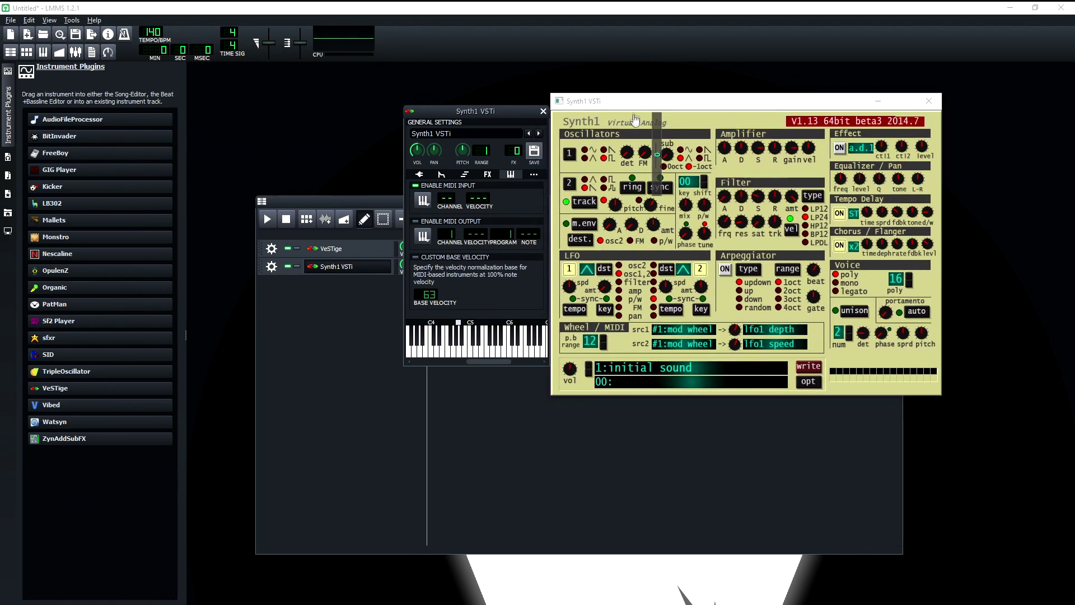
click(638, 105)
drag(650, 152, 670, 96)
click(644, 107)
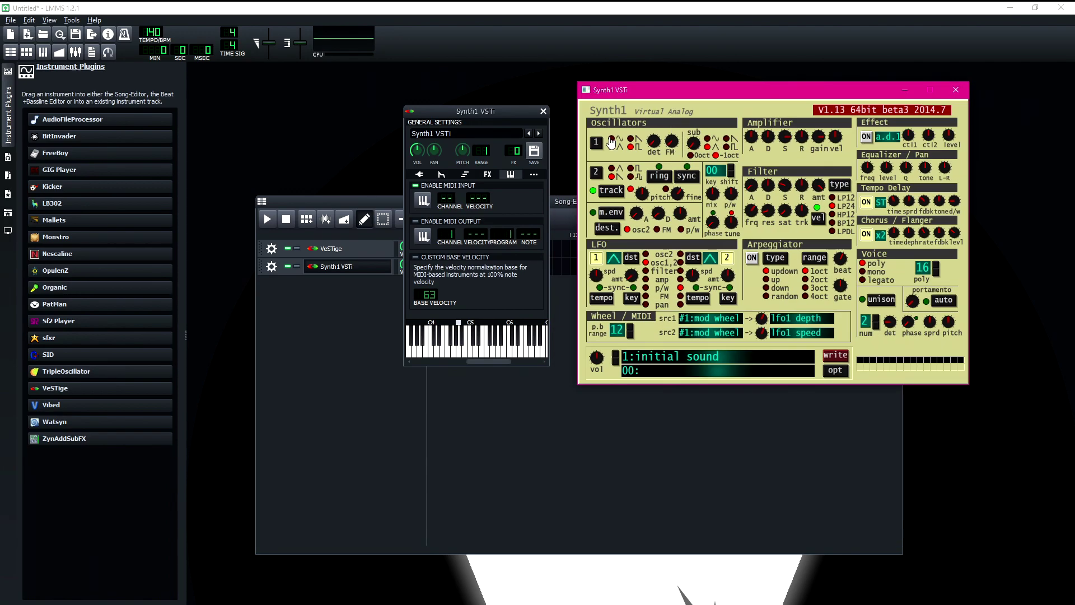
mouse_move(678, 144)
mouse_down()
mouse_move(691, 169)
mouse_move(696, 150)
mouse_up()
click(656, 93)
- Play a series of test notes on the Synth1 VSTi track with its instrument window active
click(463, 112)
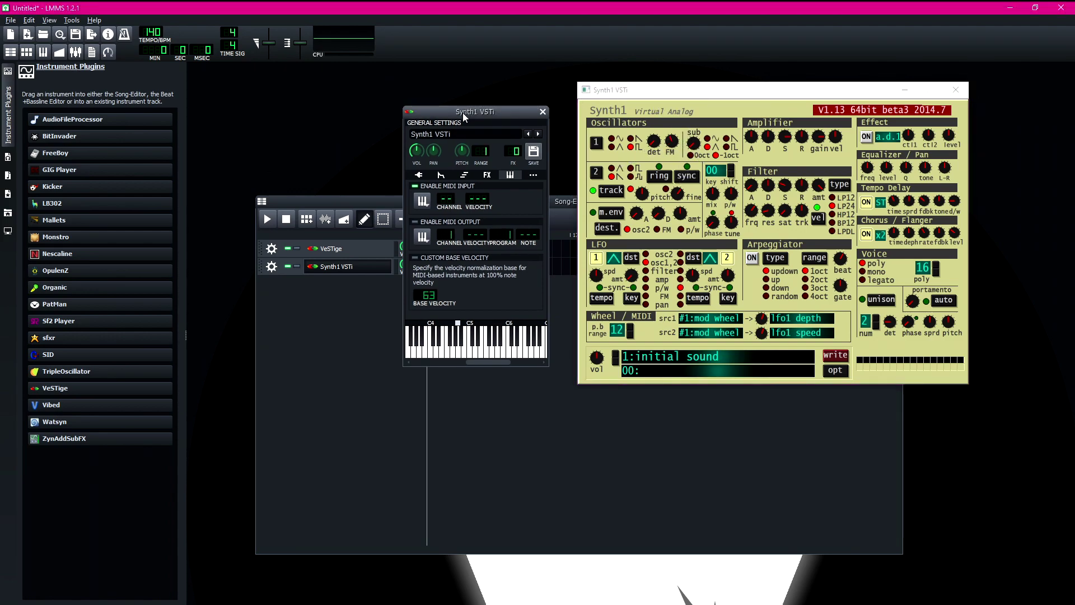
key(g)
key(t)
key(y)
key(u)
click(695, 98)
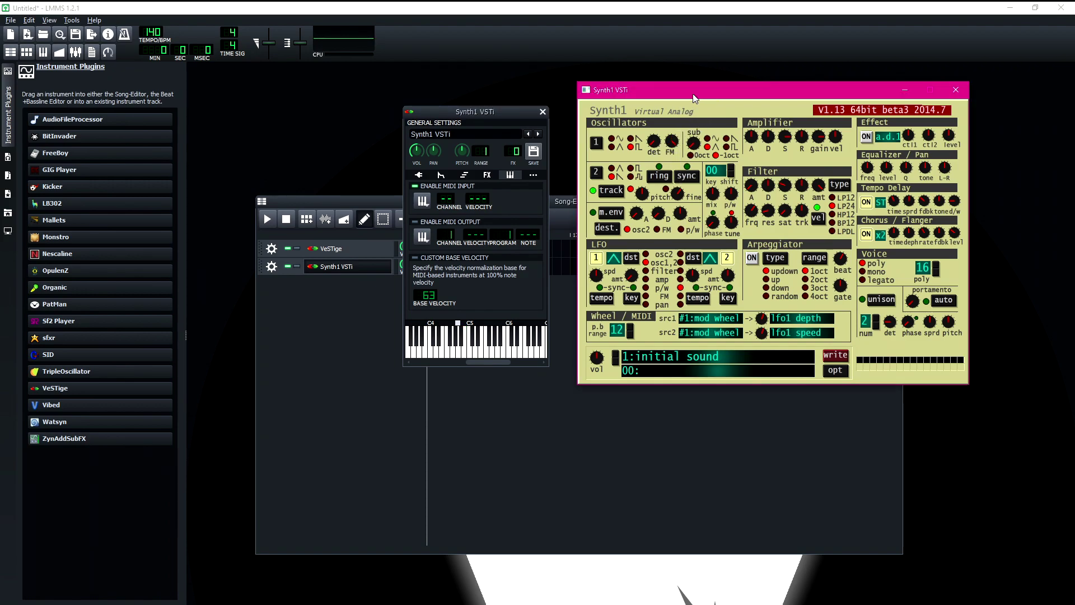
click(509, 118)
key(u)
key(t)
key(i)
key(p)
key(i)
key(t)
key(t)
key(u)
key(o)
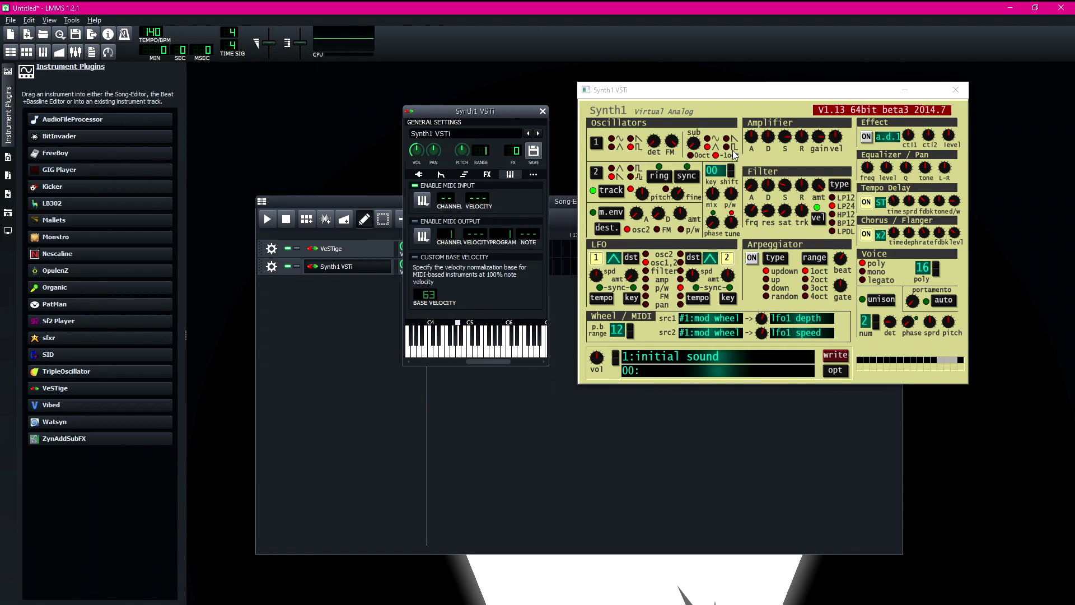
- Adjust the oscillator FM knob in Synth1 and place the instrument and plugin windows side by side
drag(677, 143, 669, 106)
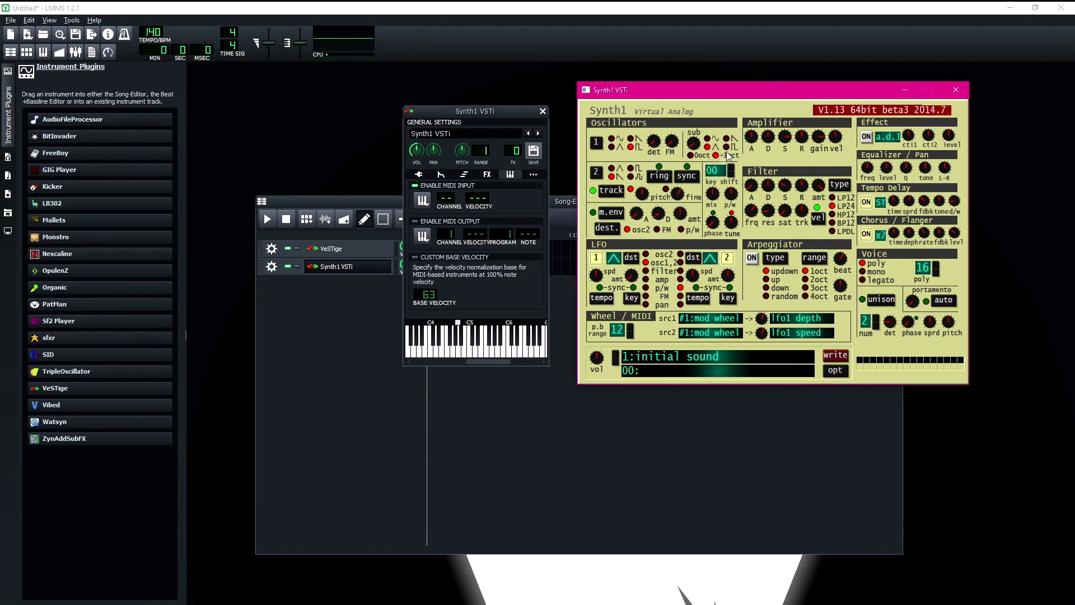
drag(509, 113, 535, 88)
drag(636, 90, 694, 89)
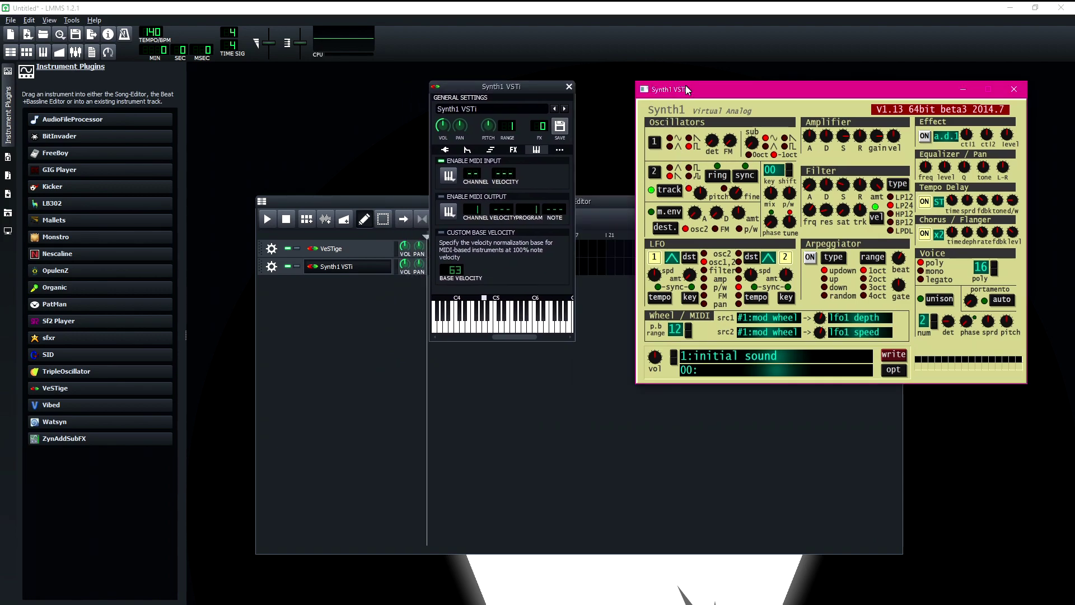
drag(524, 89, 510, 113)
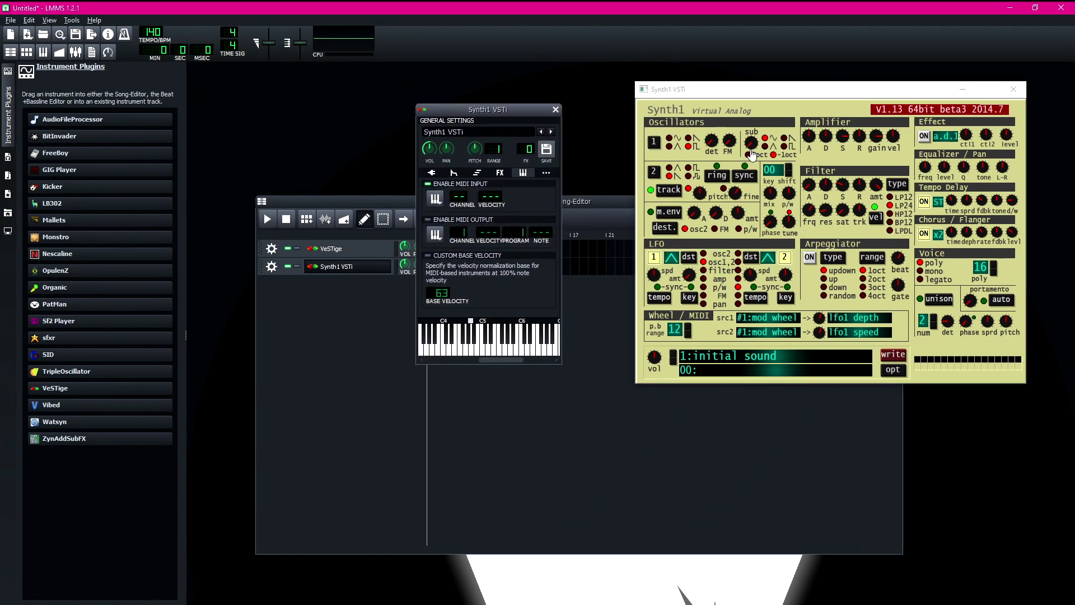
- Switch the Synth1 filter through the LP12, HP12 and LPDL types
click(753, 155)
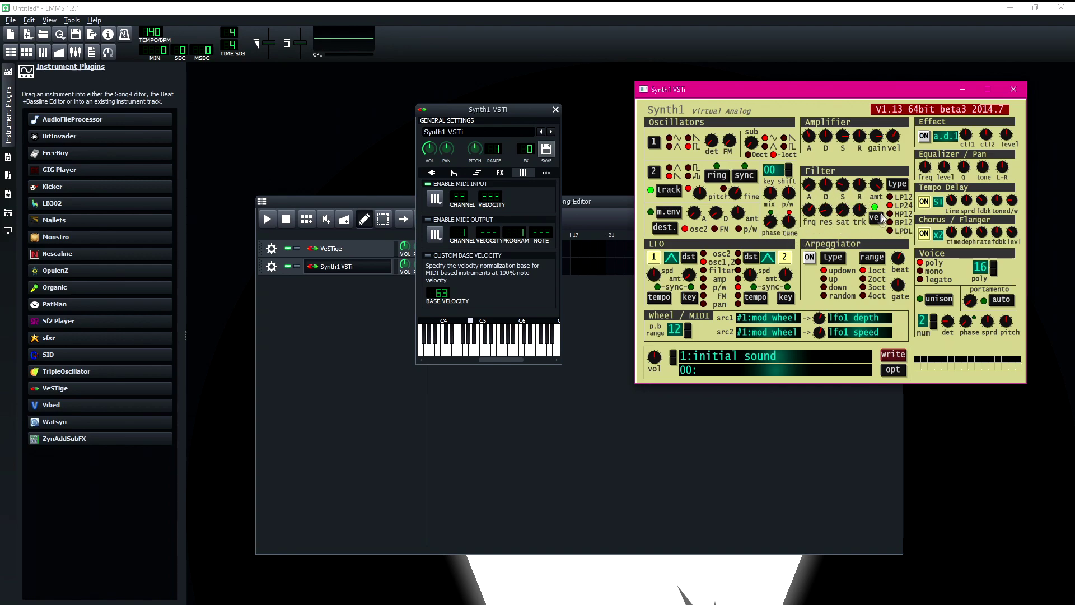
click(895, 197)
click(893, 214)
click(893, 230)
click(894, 197)
click(893, 215)
click(893, 231)
- Set Synth1's ExtBank (zip) folder to "25,000 synth1 presets 2" inside E:\VST\Synth1 - 25,000 Synth1 presets in its options
drag(882, 94, 812, 99)
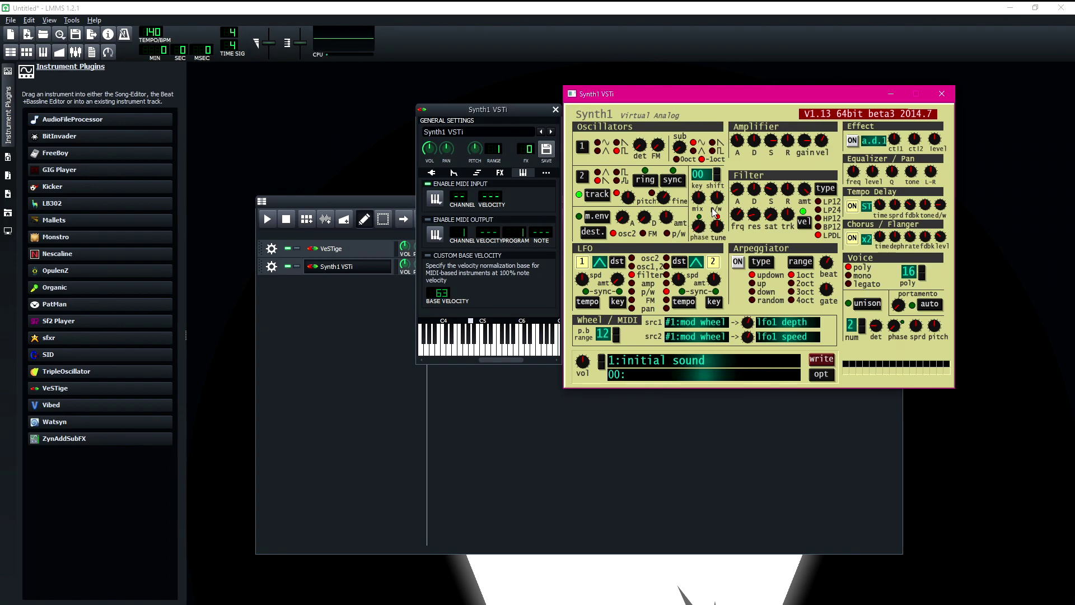
drag(759, 85, 806, 61)
drag(787, 308, 823, 358)
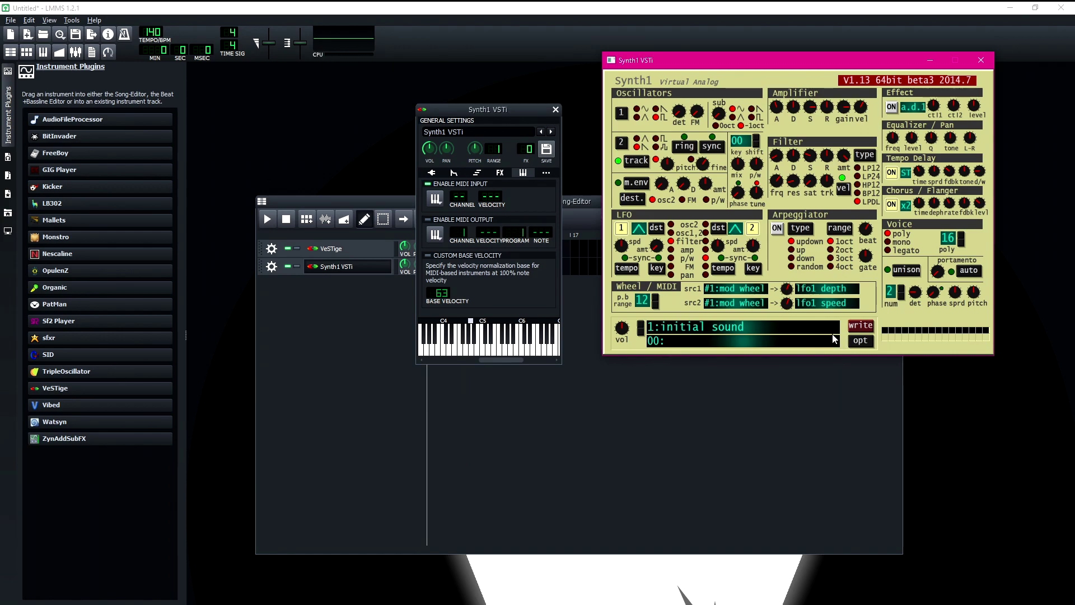
click(863, 342)
click(630, 312)
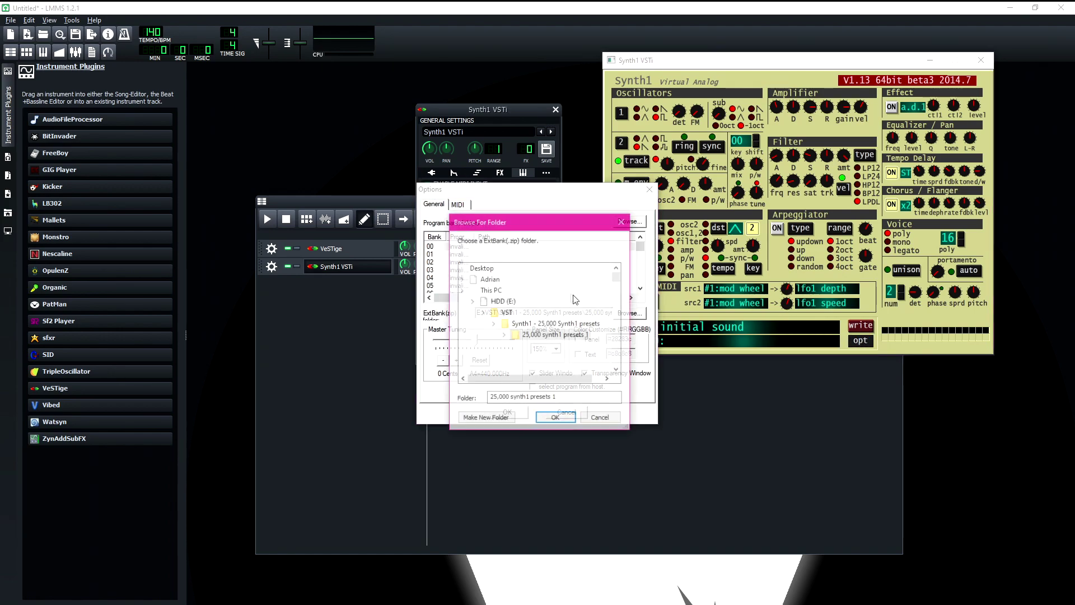
scroll(534, 326, down, 8)
scroll(535, 327, down, 10)
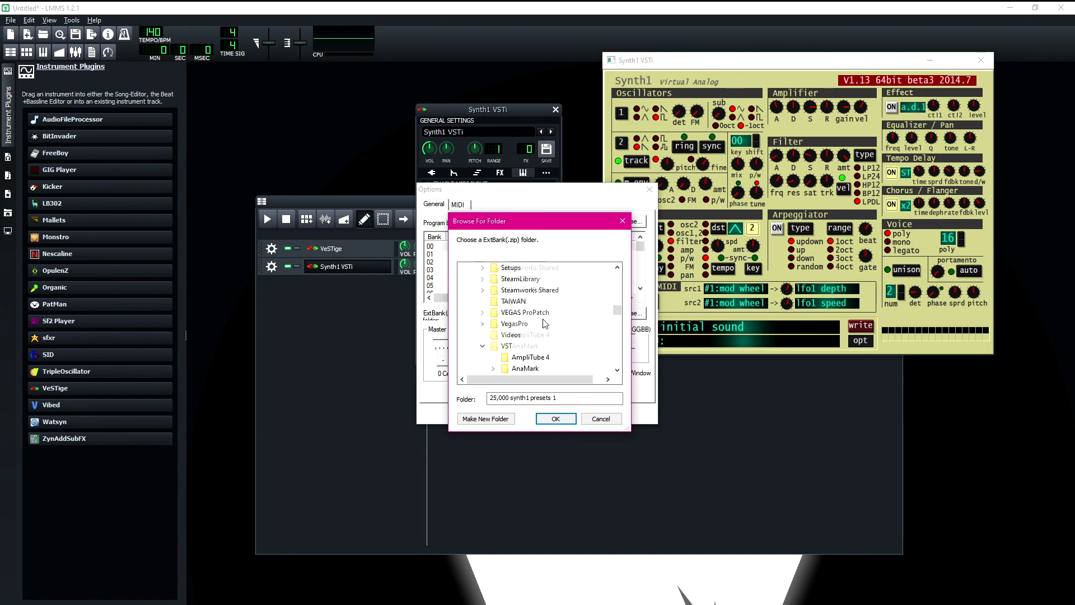
scroll(550, 324, up, 2)
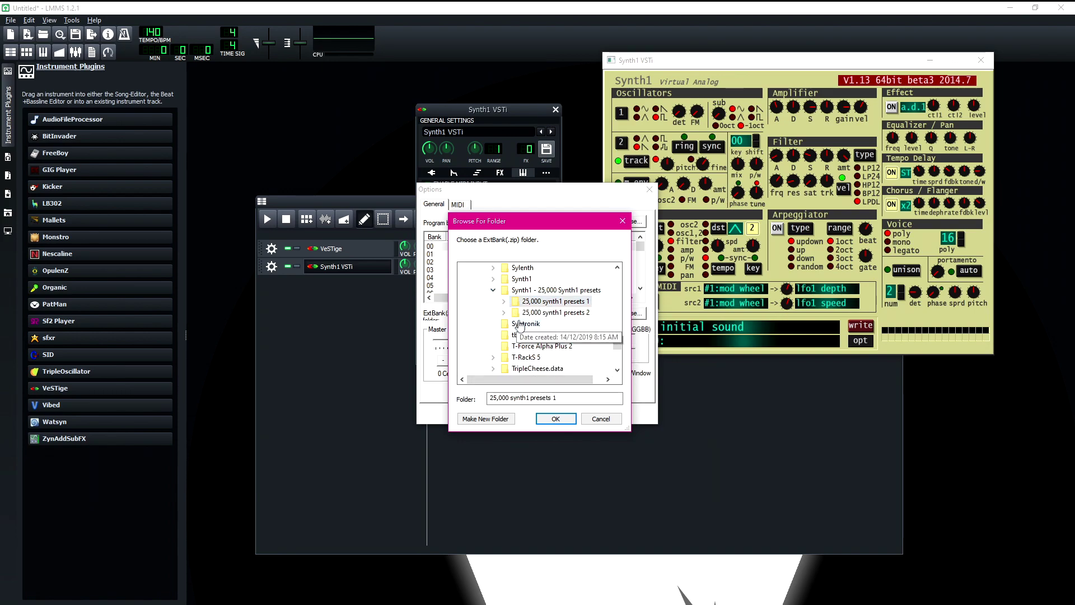
click(532, 312)
click(556, 420)
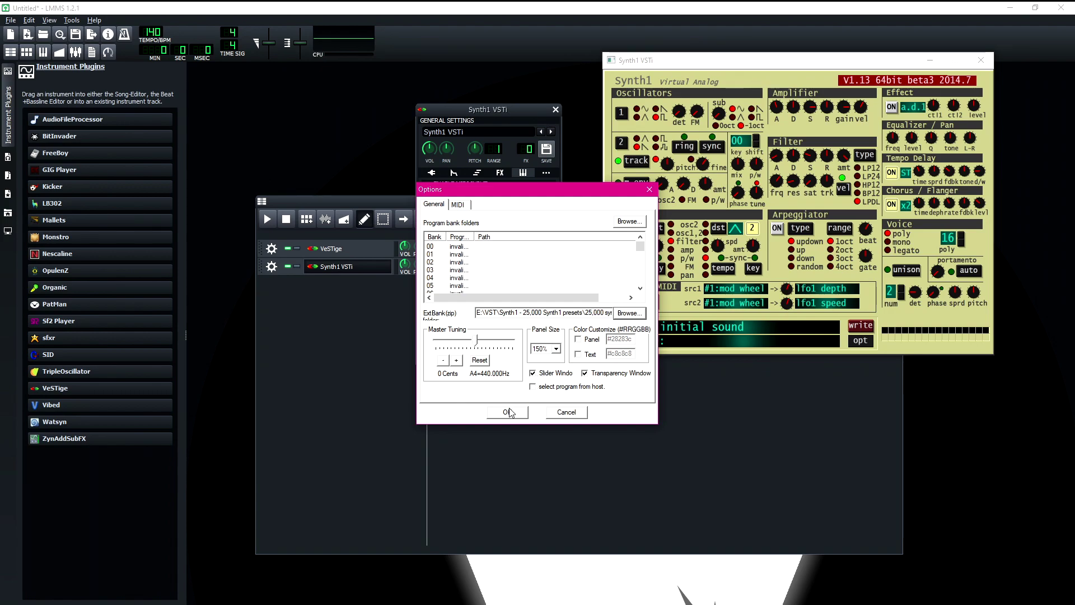
click(508, 415)
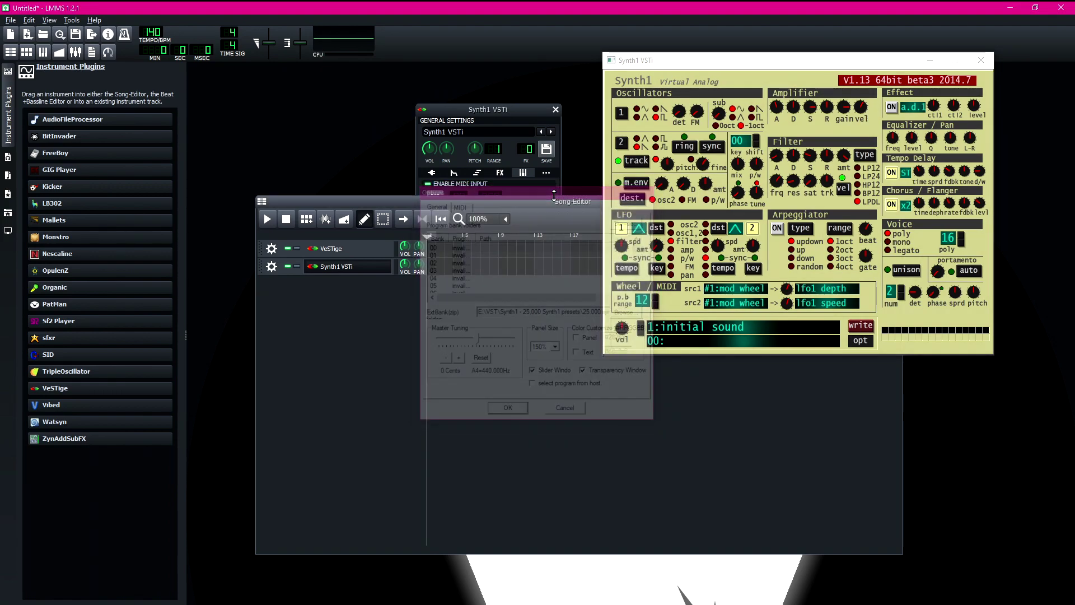
- Browse the external zip banks and load program 15, Pwm bass 7, from kvr_169281_214_Synth1_Bank2.zip
click(761, 329)
click(541, 101)
click(533, 99)
click(566, 85)
click(568, 156)
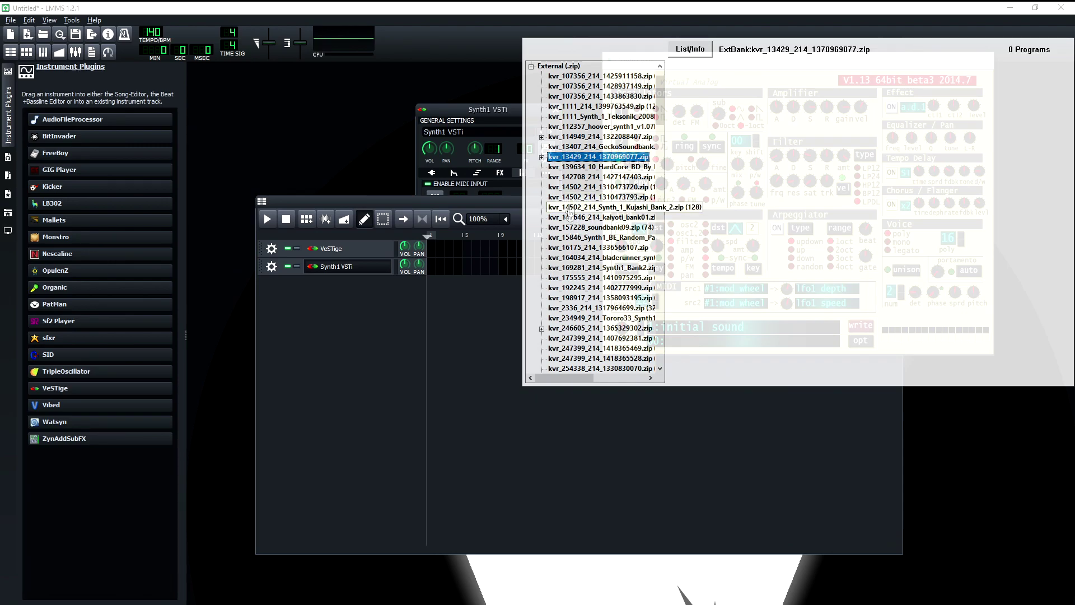
click(582, 237)
click(588, 196)
click(594, 267)
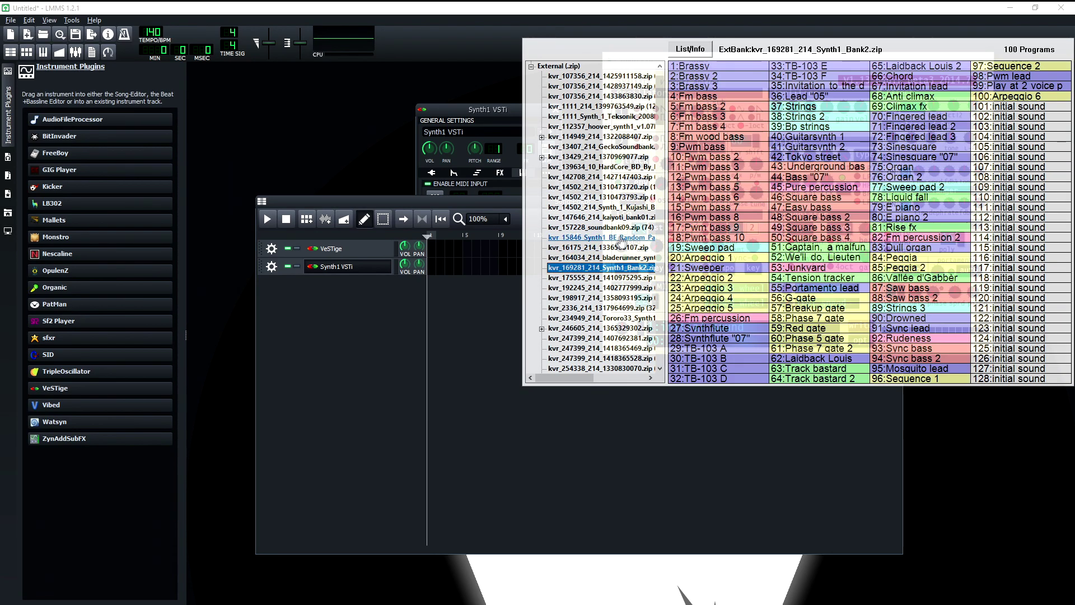
click(715, 207)
- Play a low test note with the Pwm bass 7 preset and close the Synth1 instrument and plugin windows
click(457, 114)
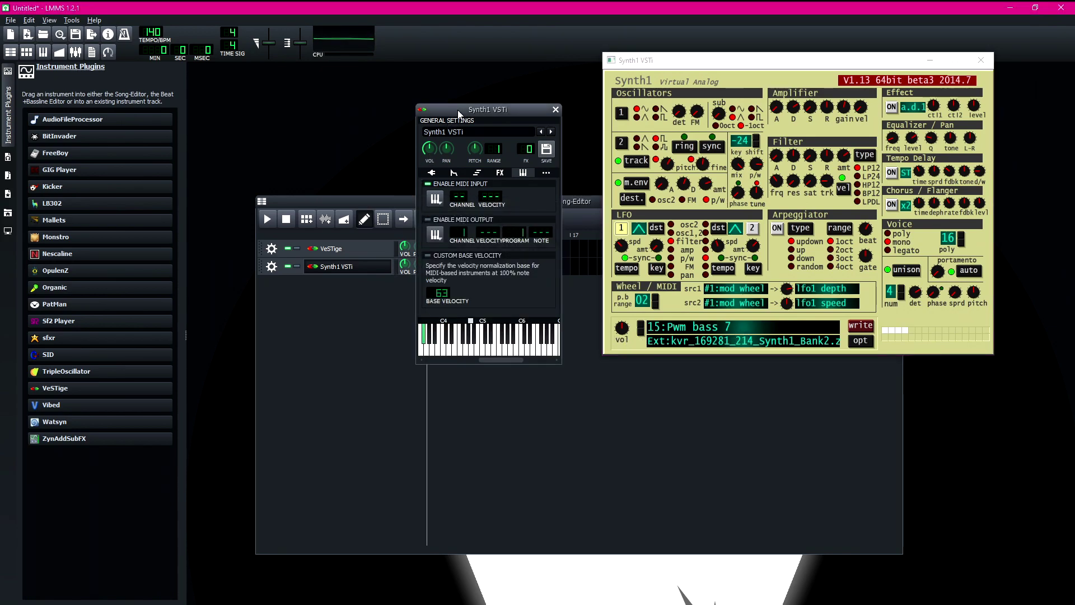
drag(526, 115, 471, 172)
click(506, 161)
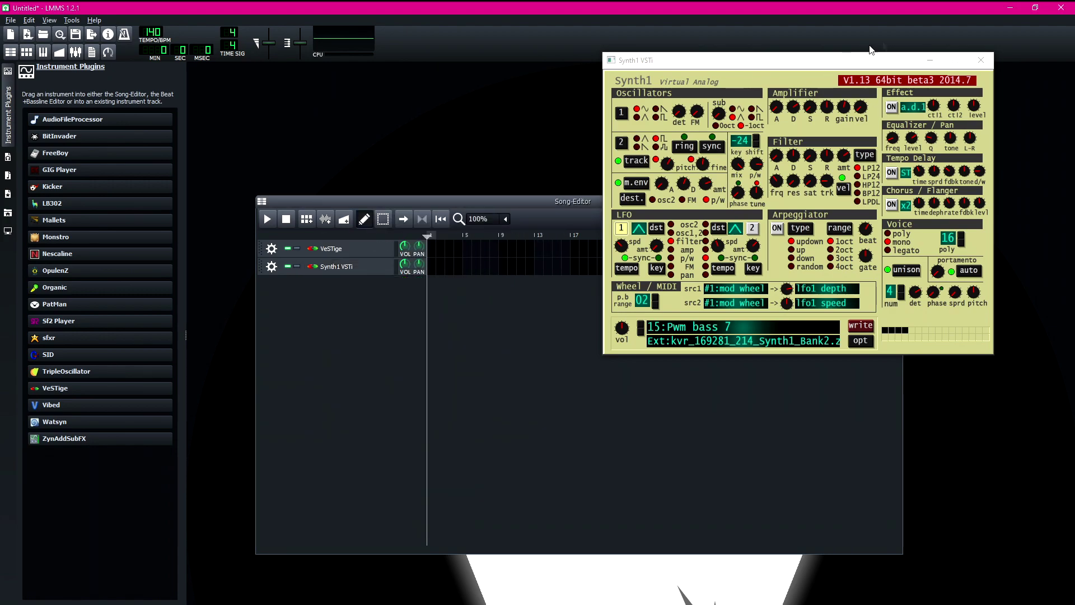
click(981, 60)
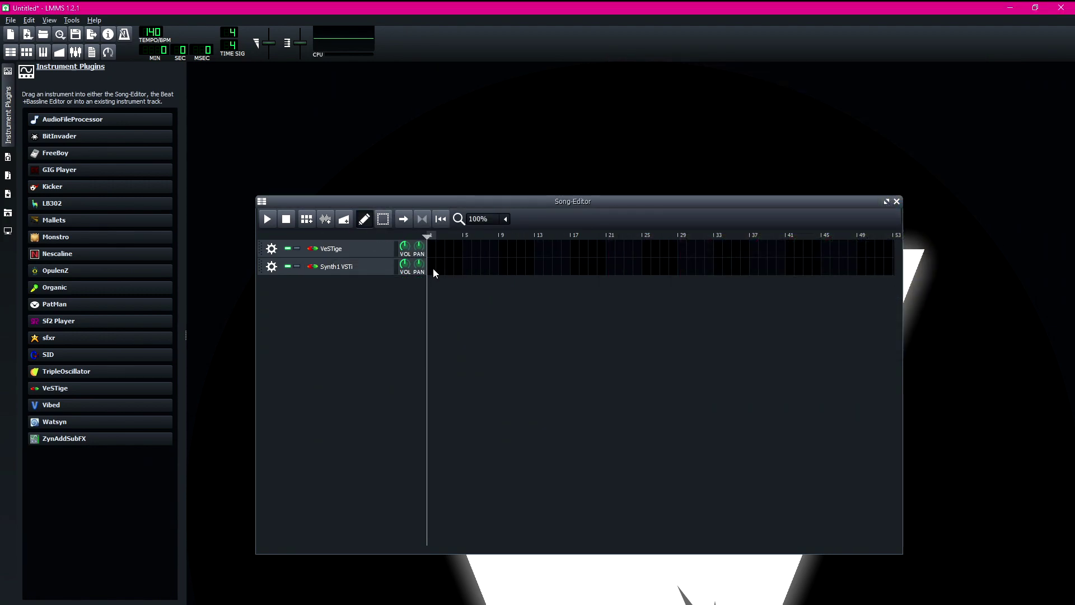
- Draw a three-note phrase from bar 1 in the Synth1 track's piano roll: A#3, C#4 and a longer F#3
double_click(434, 268)
scroll(280, 249, down, 2)
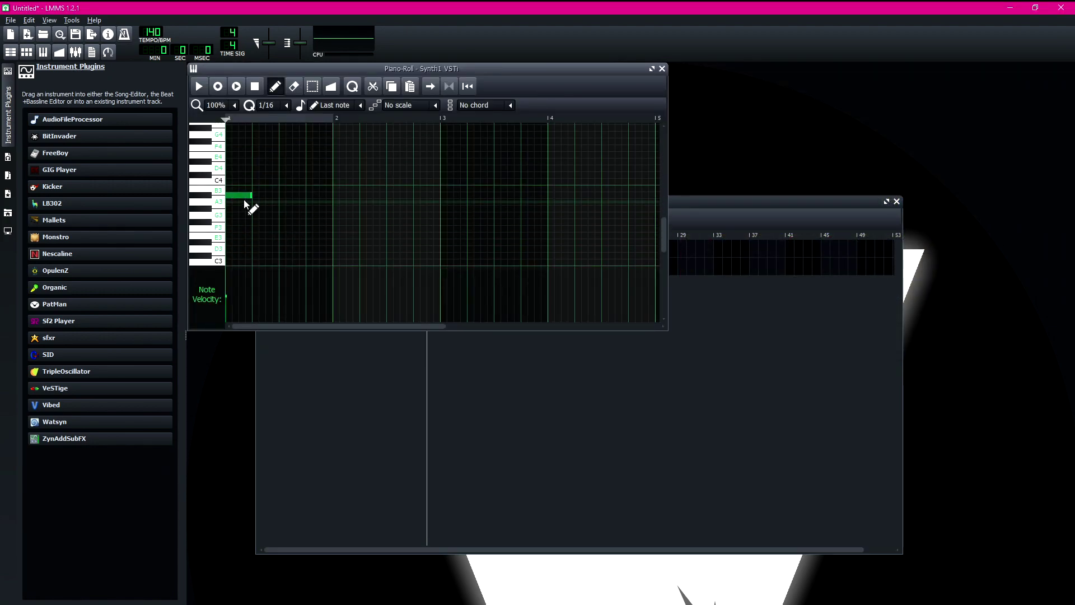
click(269, 175)
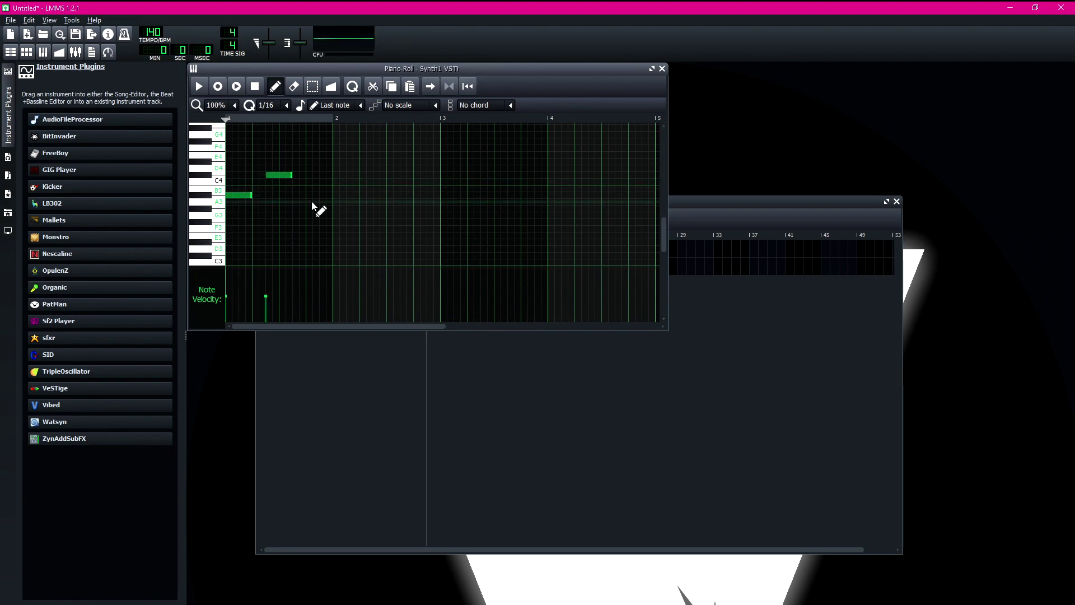
drag(309, 209, 313, 226)
key(space)
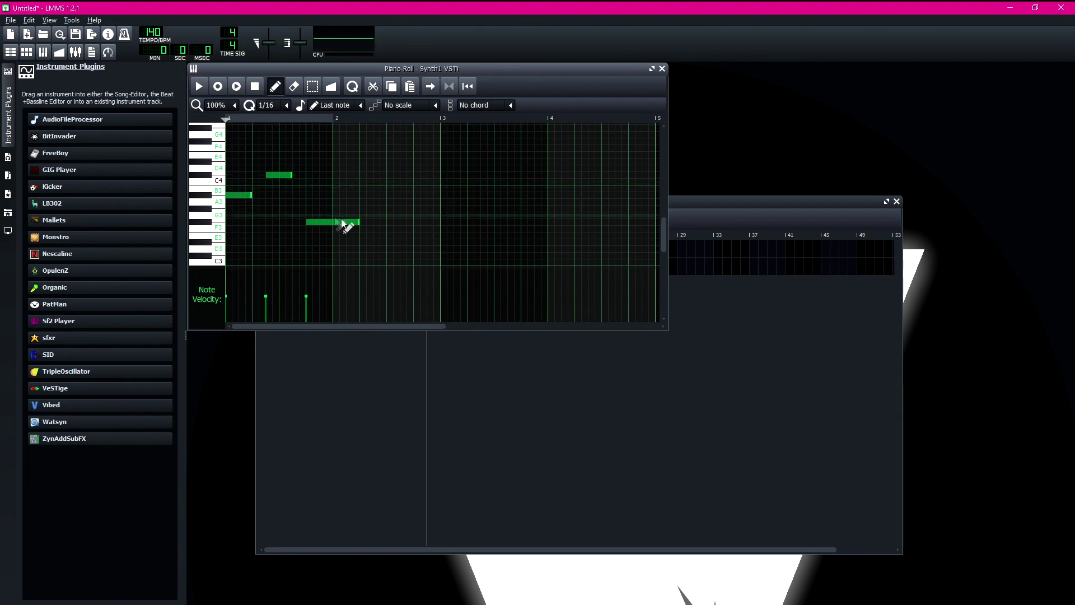
- Draw a second phrase from bar 3 with G#3, C4 and a longer F3, shifting the C4 slightly later
click(445, 208)
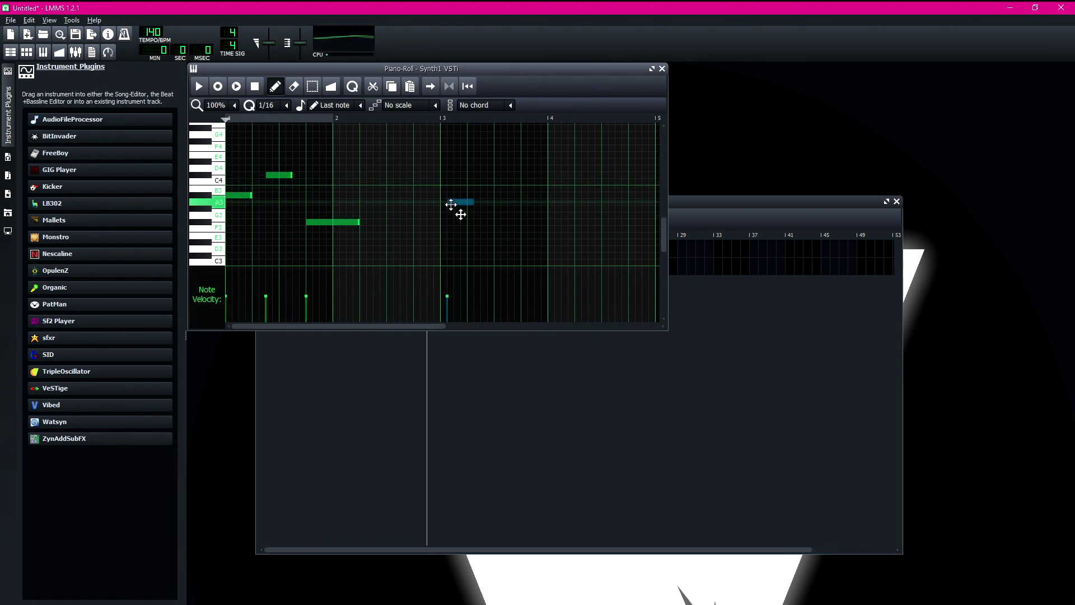
click(470, 182)
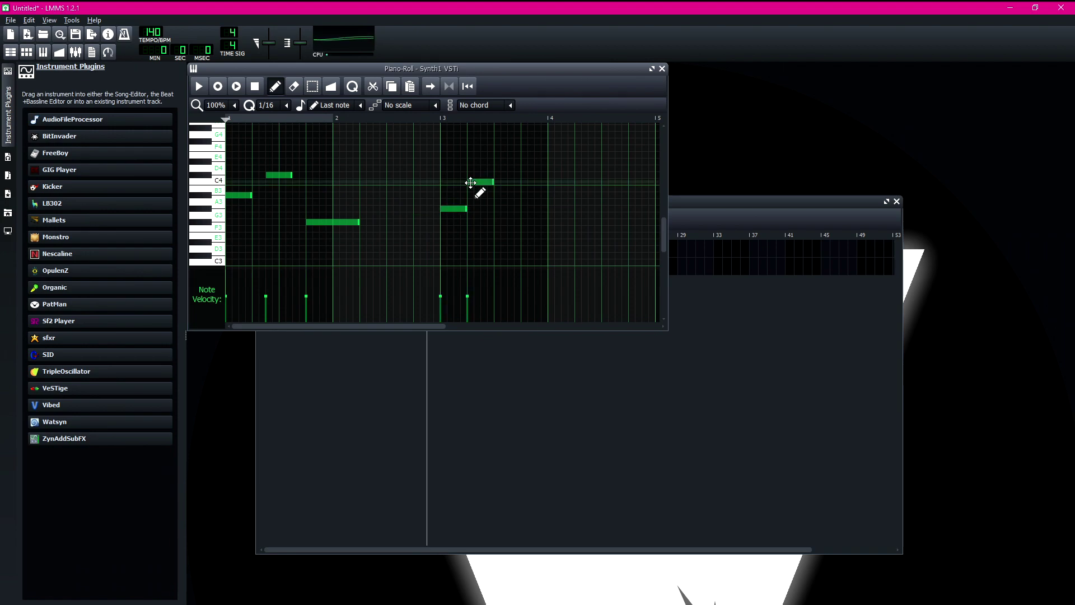
click(501, 222)
drag(500, 222, 561, 229)
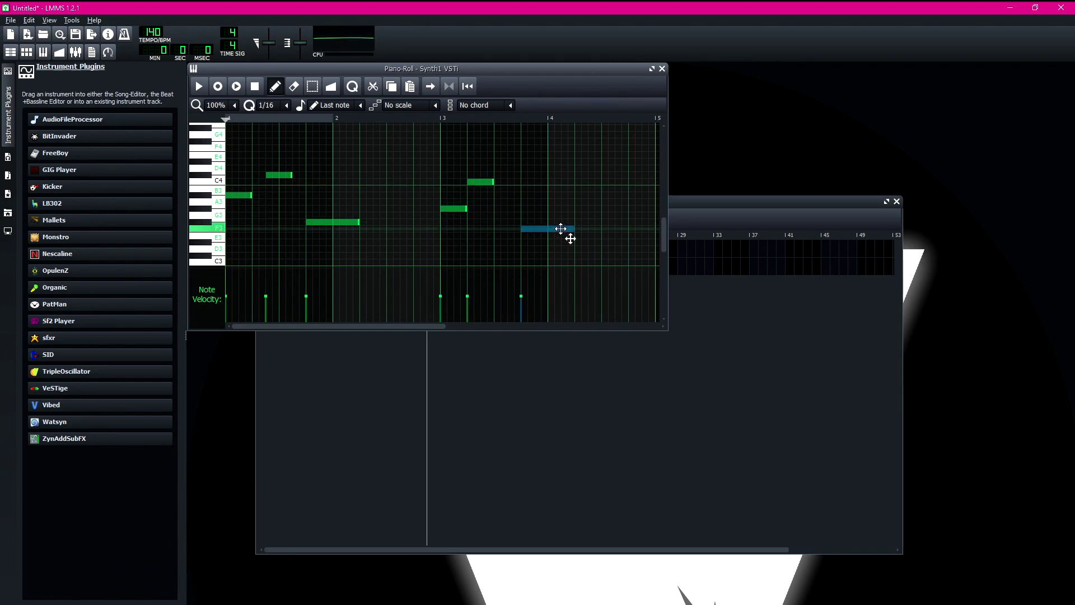
click(479, 182)
drag(479, 181, 493, 182)
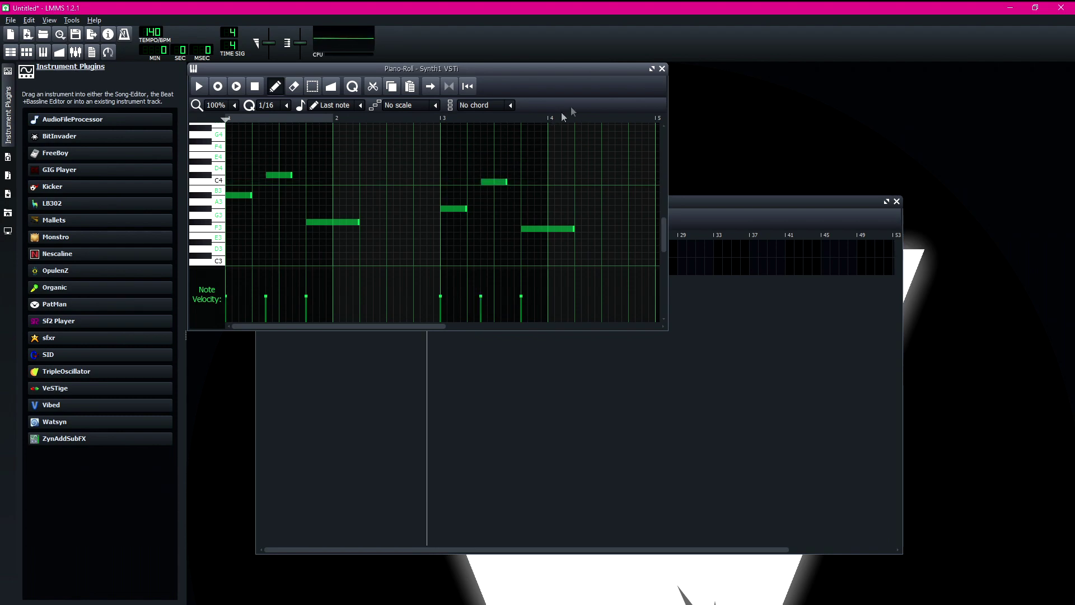
- Close the piano roll and play the Synth1 pattern from the repositioned Song-Editor
click(662, 69)
drag(431, 204, 491, 108)
key(space)
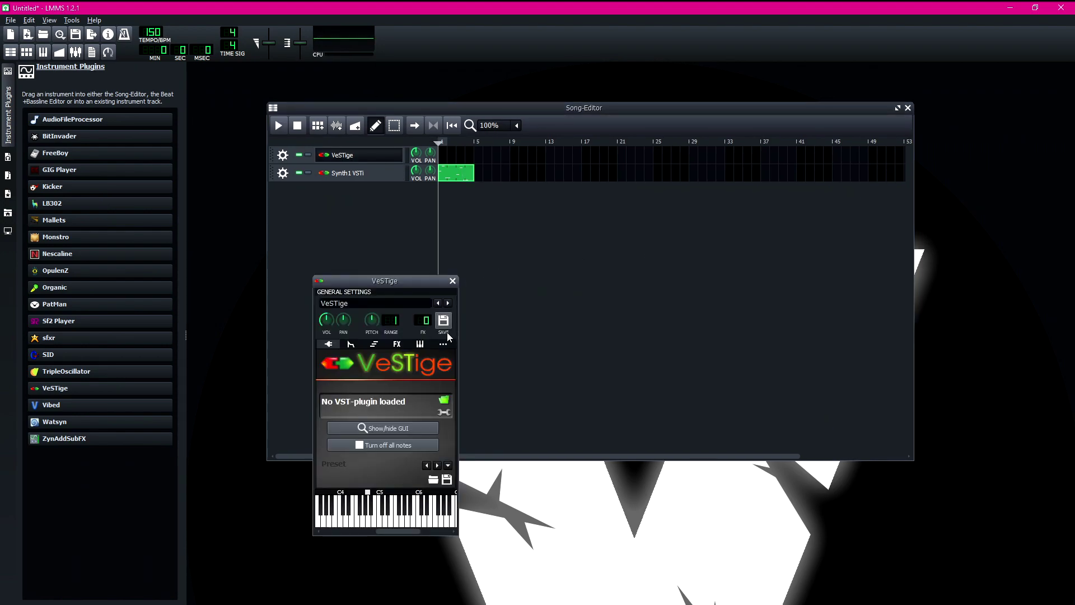
- Load the TAL NoiseMaker plugin into the empty VeSTige track and place its two windows side by side
click(440, 403)
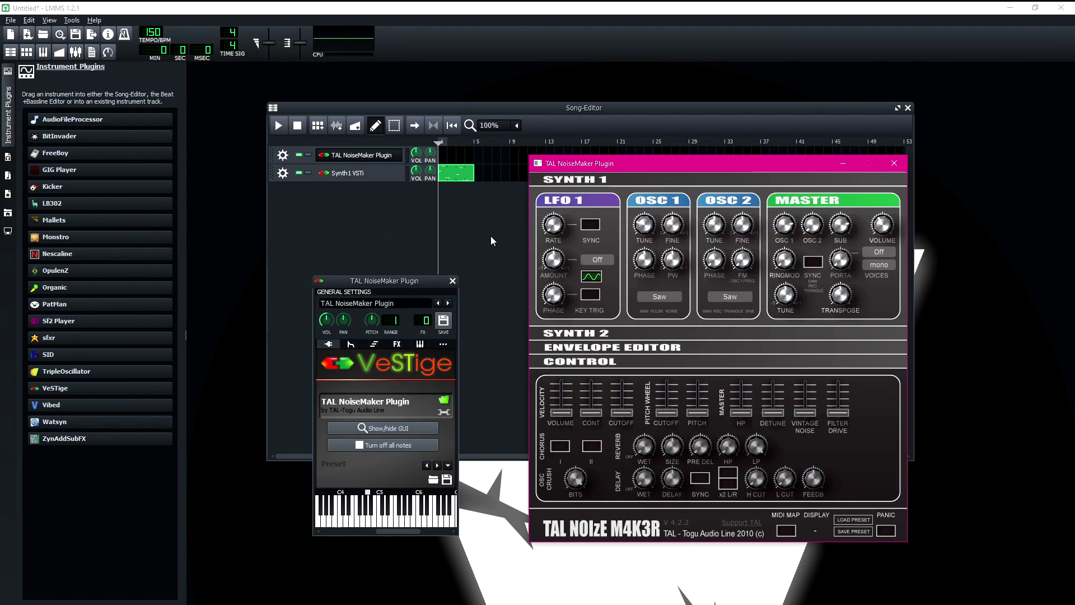
drag(417, 281, 440, 214)
drag(587, 170, 611, 181)
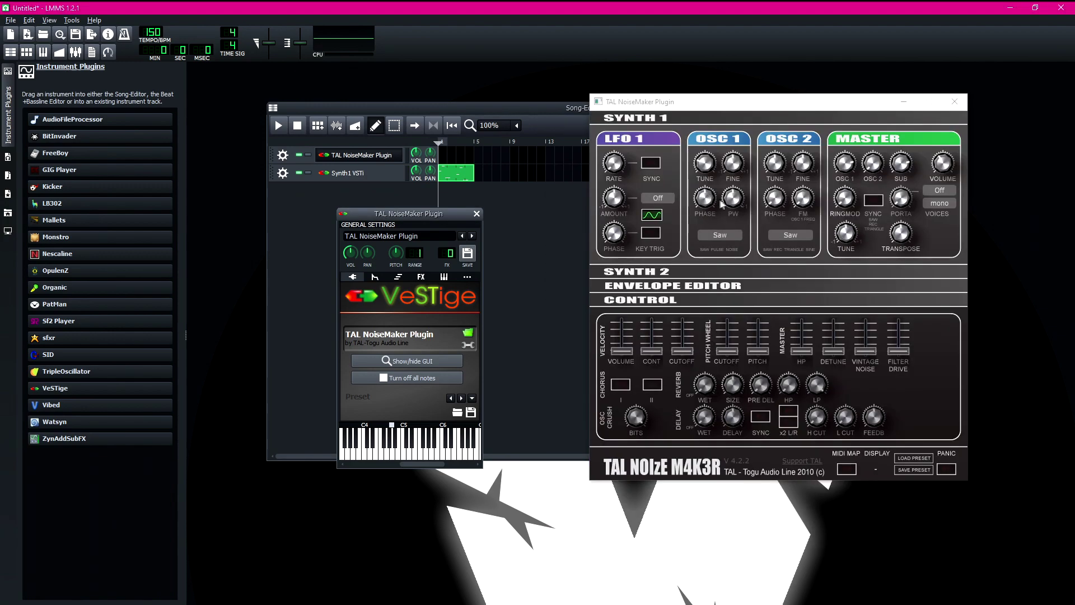
- Adjust the OSC 1 PW knob in TAL NoiseMaker and activate its instrument window to test the sound
drag(730, 199, 737, 180)
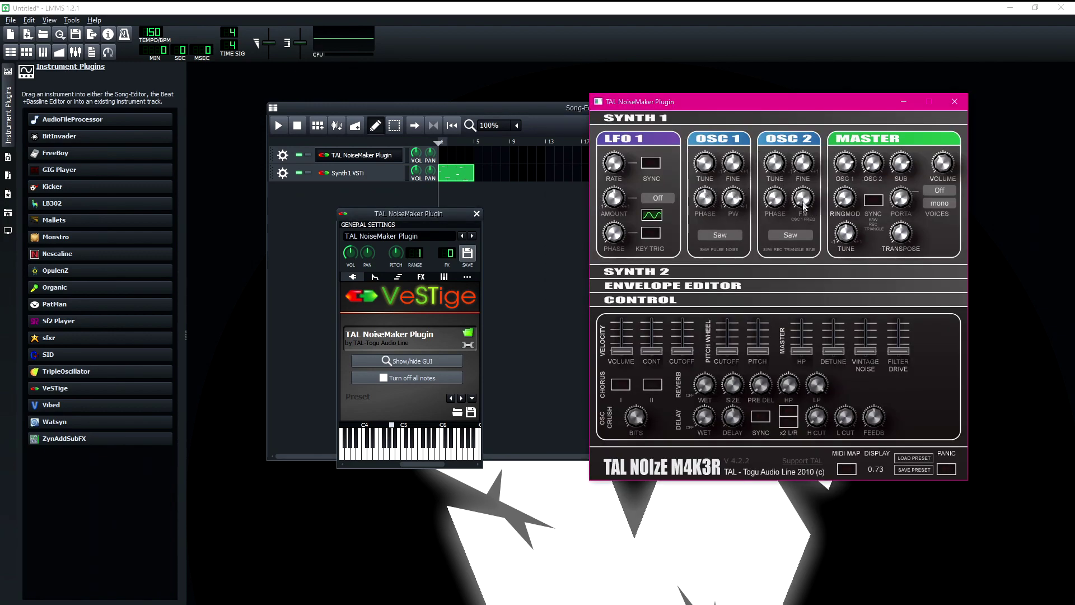
click(415, 224)
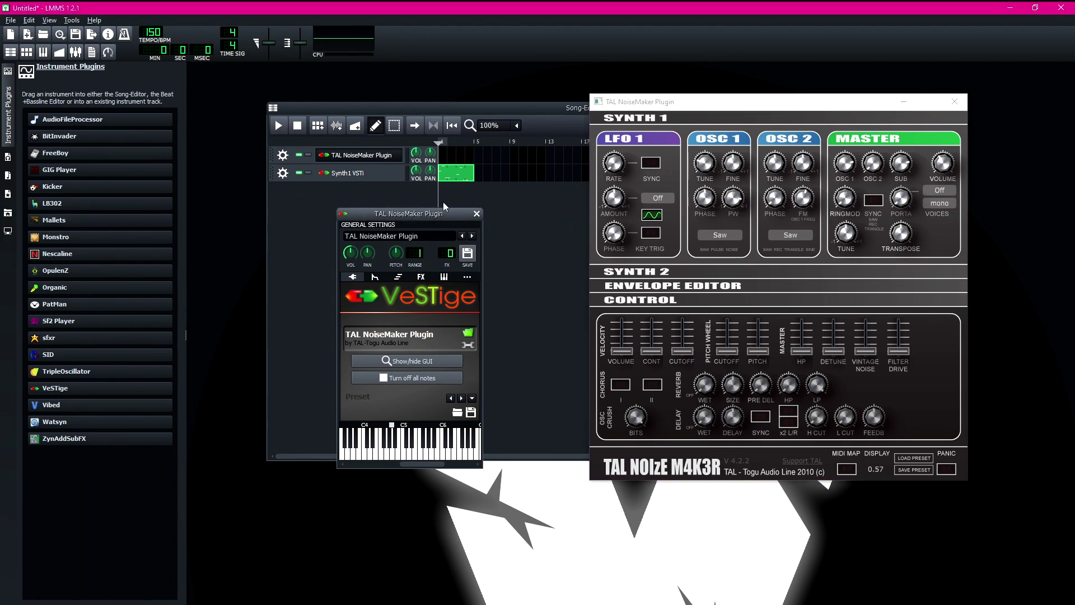
click(739, 128)
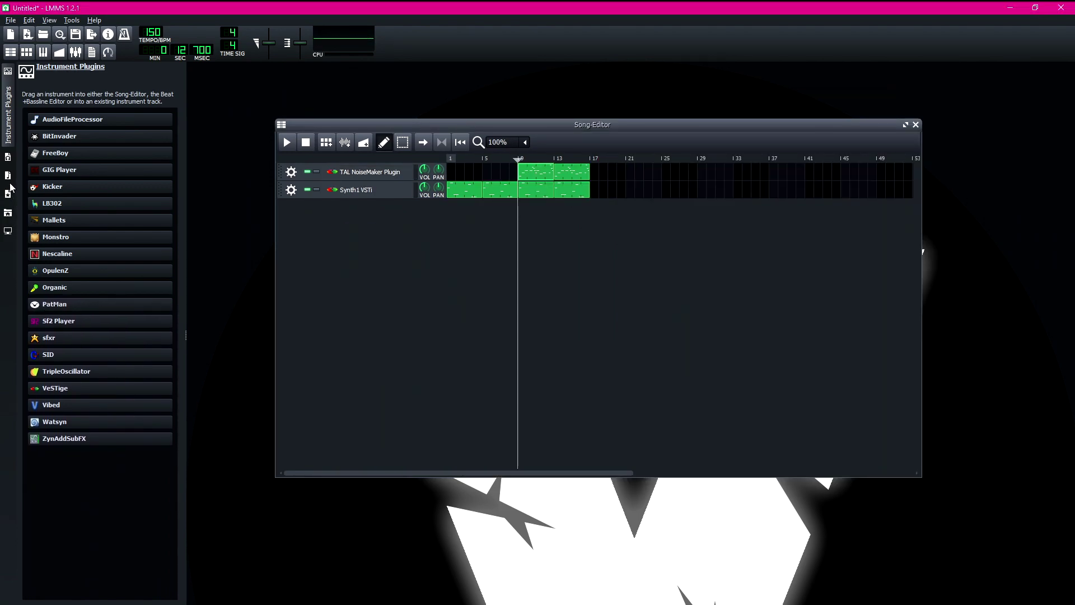
- Show My Samples, expand the drums folder and widen the sample browser to show full folder names
click(8, 185)
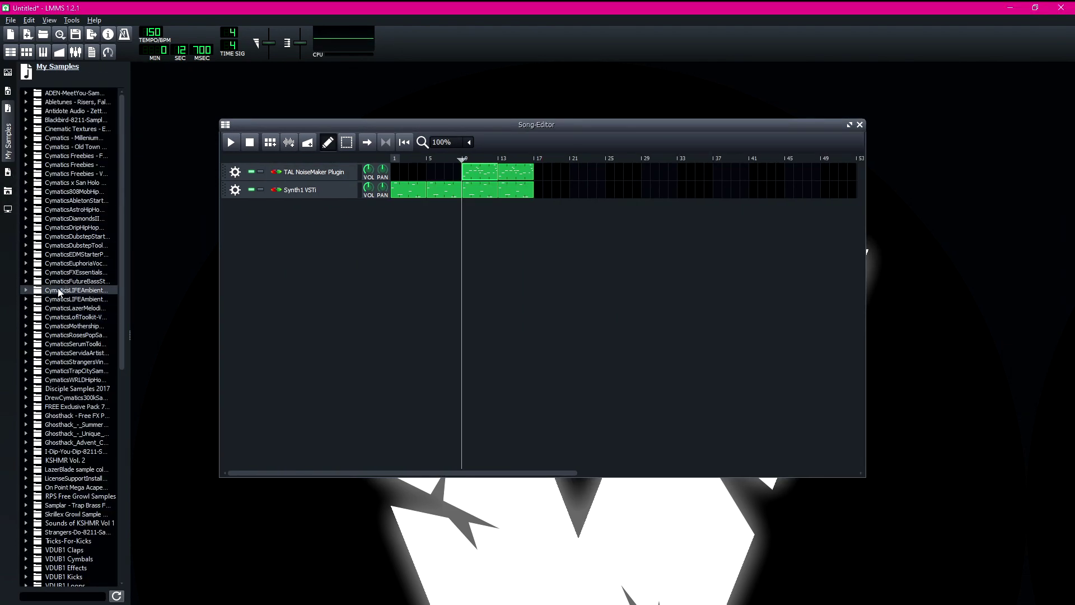
scroll(52, 300, down, 14)
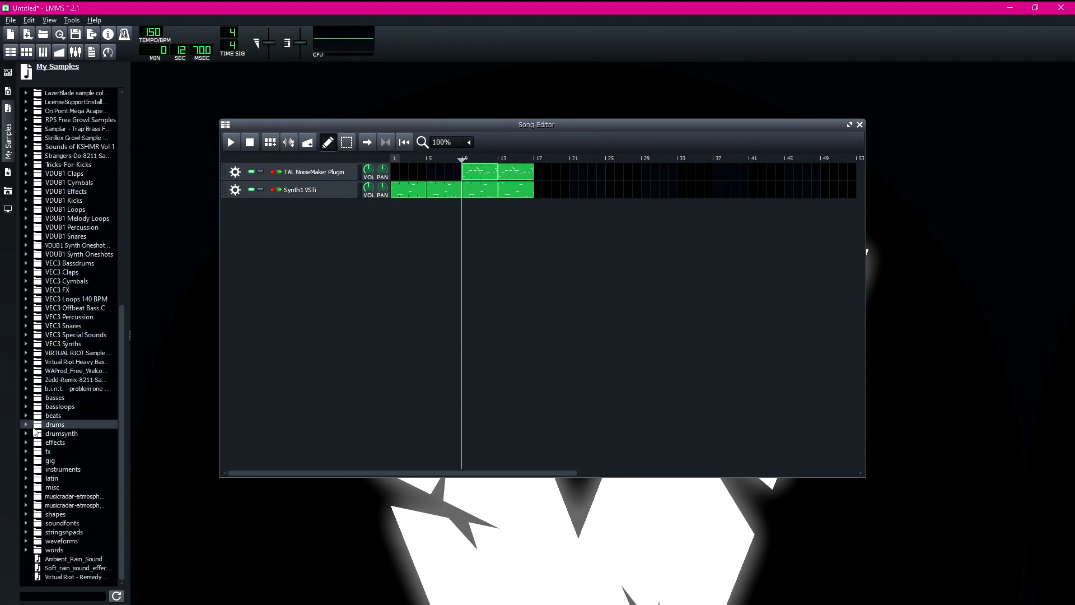
click(27, 425)
scroll(108, 314, up, 4)
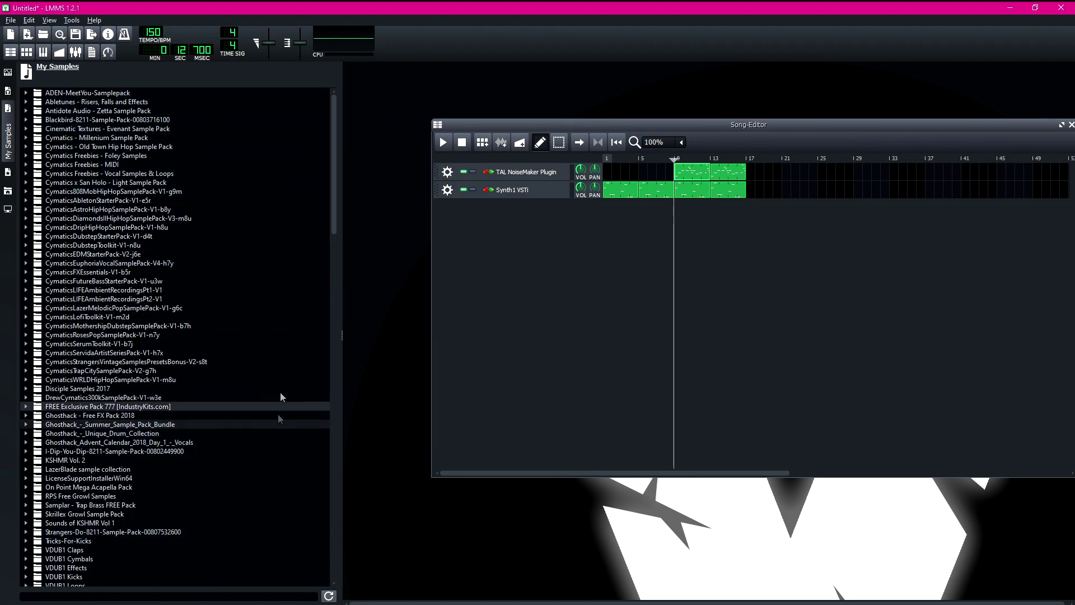
mouse_move(335, 230)
mouse_down()
mouse_move(339, 284)
mouse_move(345, 224)
mouse_up()
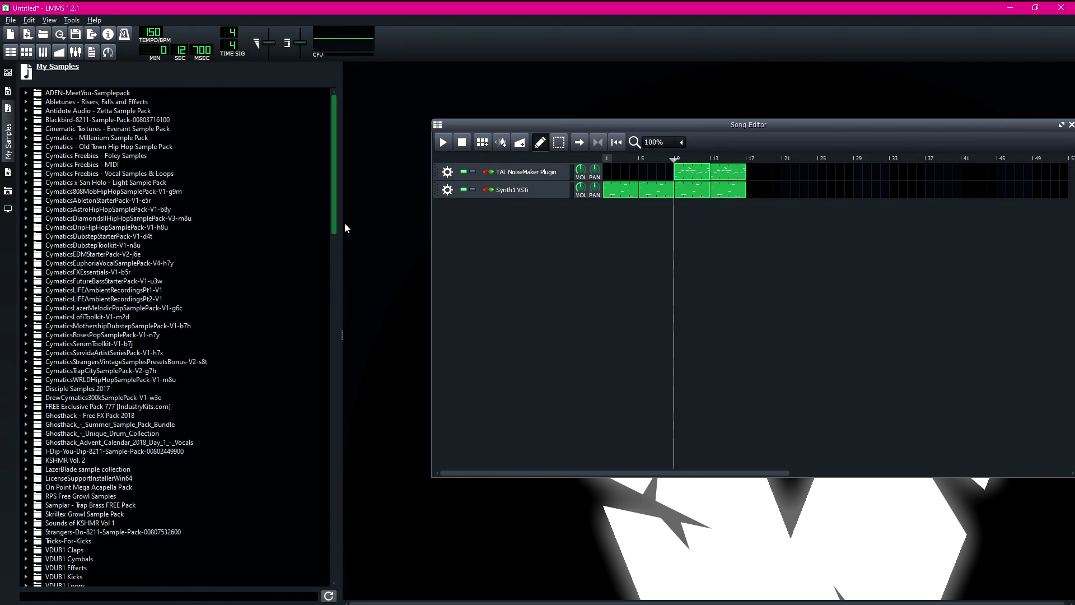
- Look through the CymaticsLIFEAmbientRecordingsPt1-V1 sample folder and its main subfolder, and collapse it again
click(28, 290)
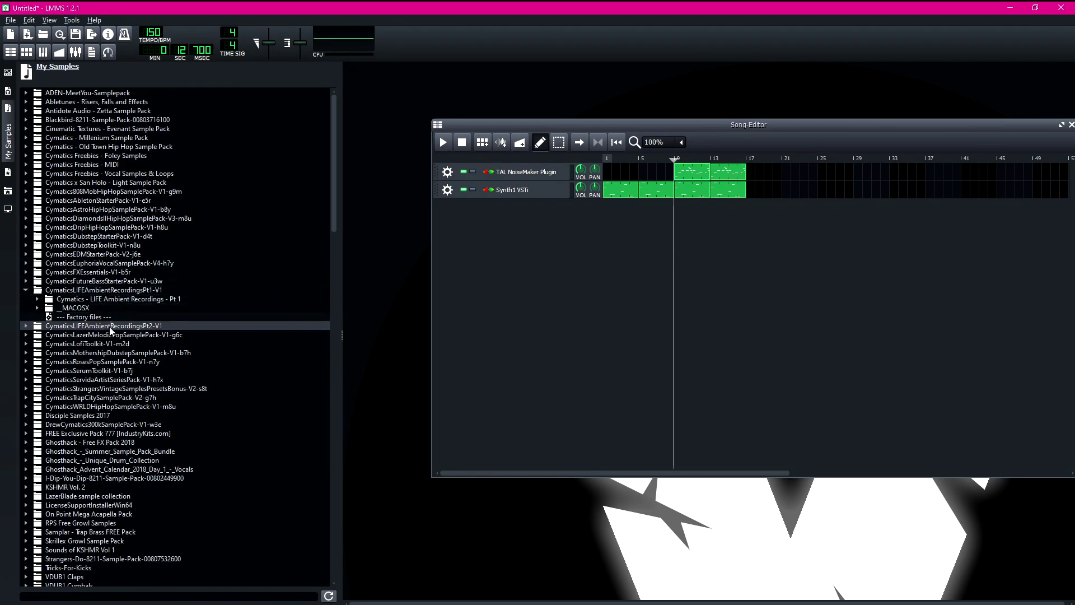
click(36, 299)
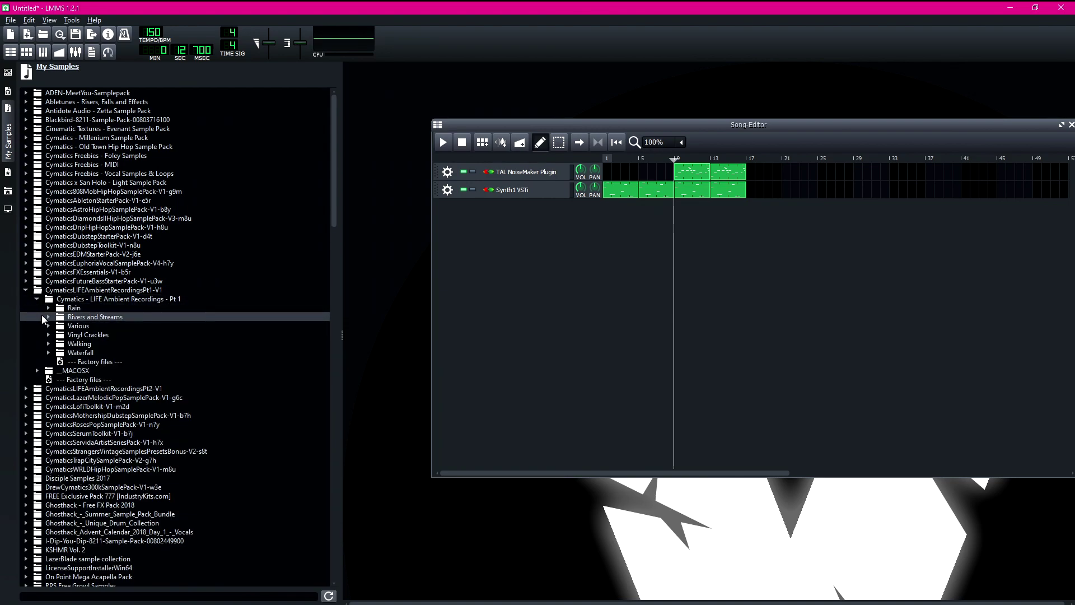
click(26, 290)
- Add Cymatics - Trap Kick 10.wav from the drums folder's Kicks Collection Vol 1 to the Song-Editor as a new track
scroll(45, 325, down, 20)
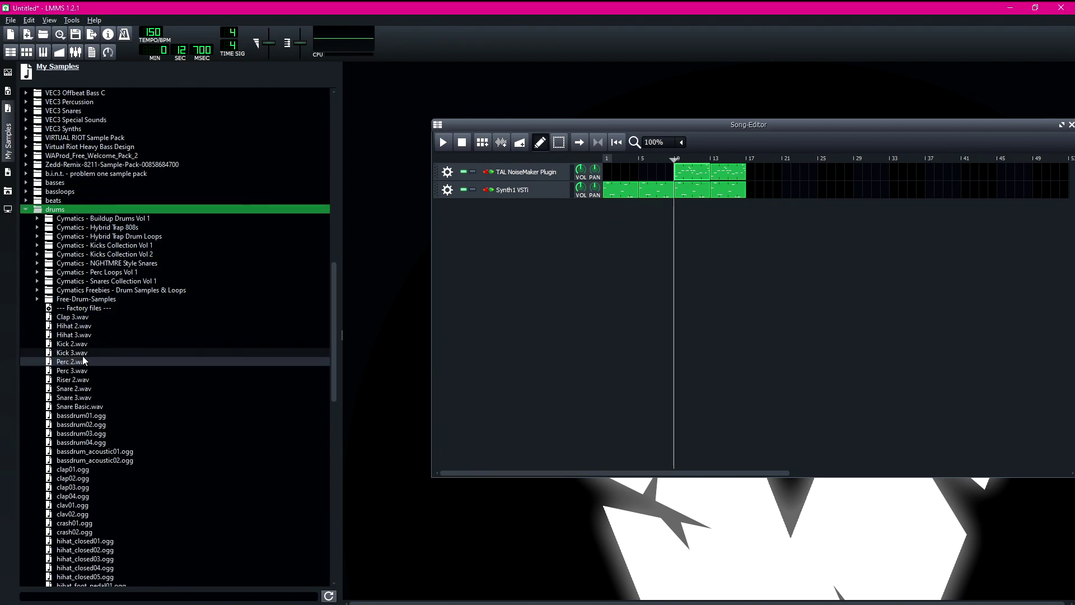
click(36, 247)
click(112, 281)
drag(106, 406, 446, 299)
- Collapse the kicks folder and add Cymatics - Snare 9.wav from Snares Collection Vol 1 as a new Song-Editor track
click(36, 245)
click(37, 281)
drag(101, 469, 557, 270)
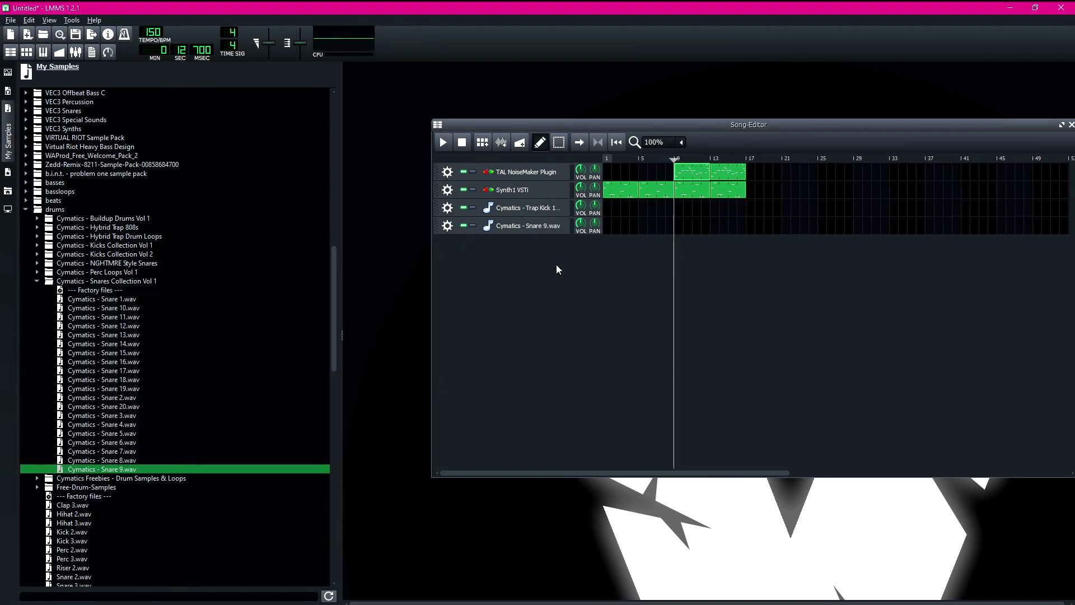
- Create a Trap Kick 10 pattern at bar 9, place an A4 note at its start and play it
double_click(605, 213)
click(817, 69)
double_click(683, 209)
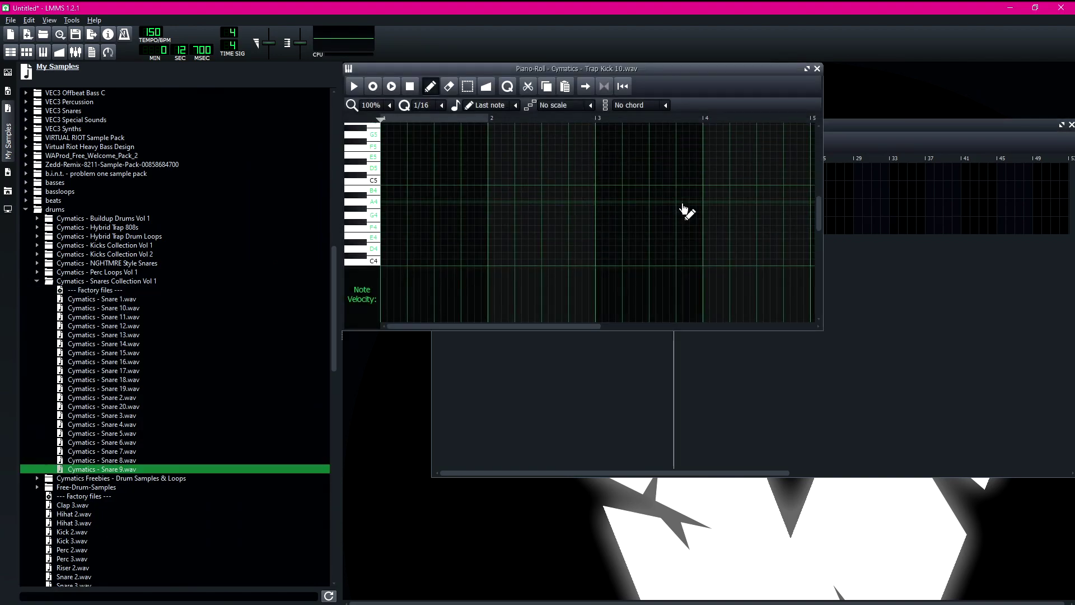
click(383, 202)
key(space)
- Place A4 kick notes on bar 1's last eighth and bar 2's second and third eighths, and duplicate the phrase into bars 3 and 4
click(491, 202)
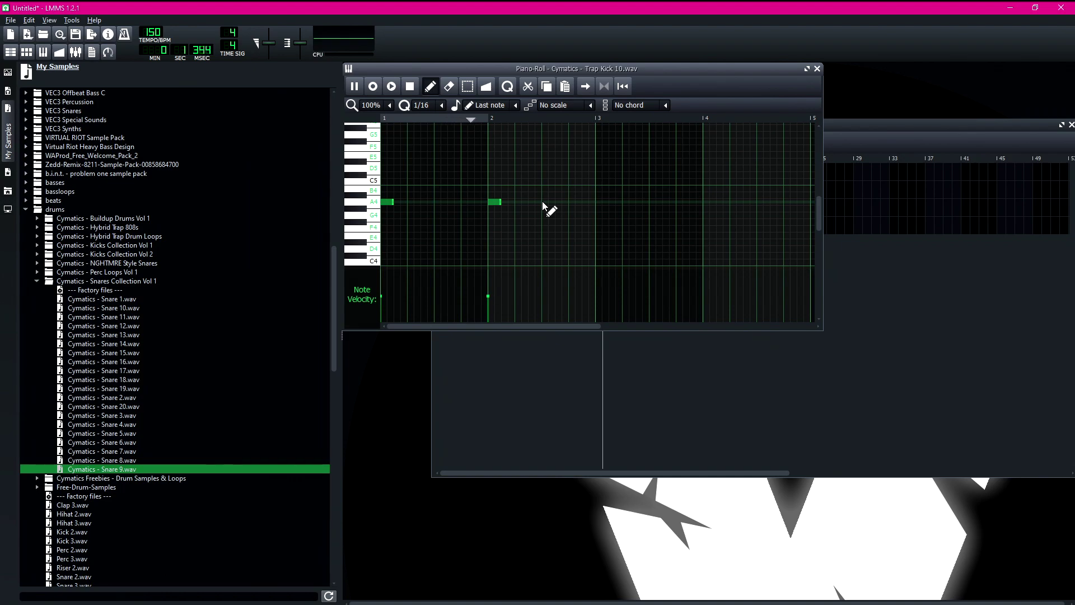
click(491, 202)
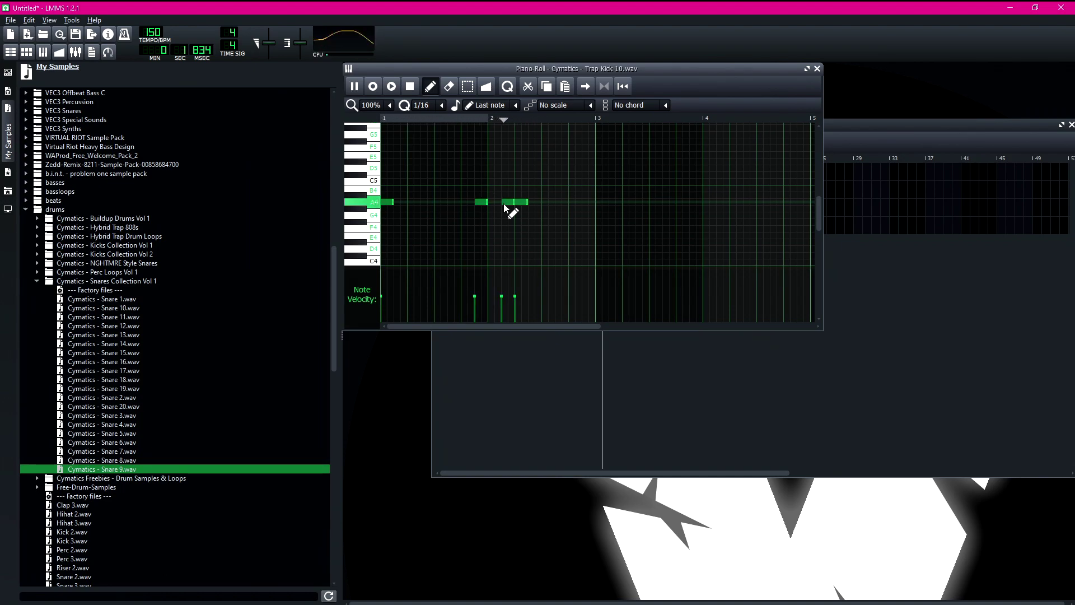
key(space)
drag(593, 225, 223, 129)
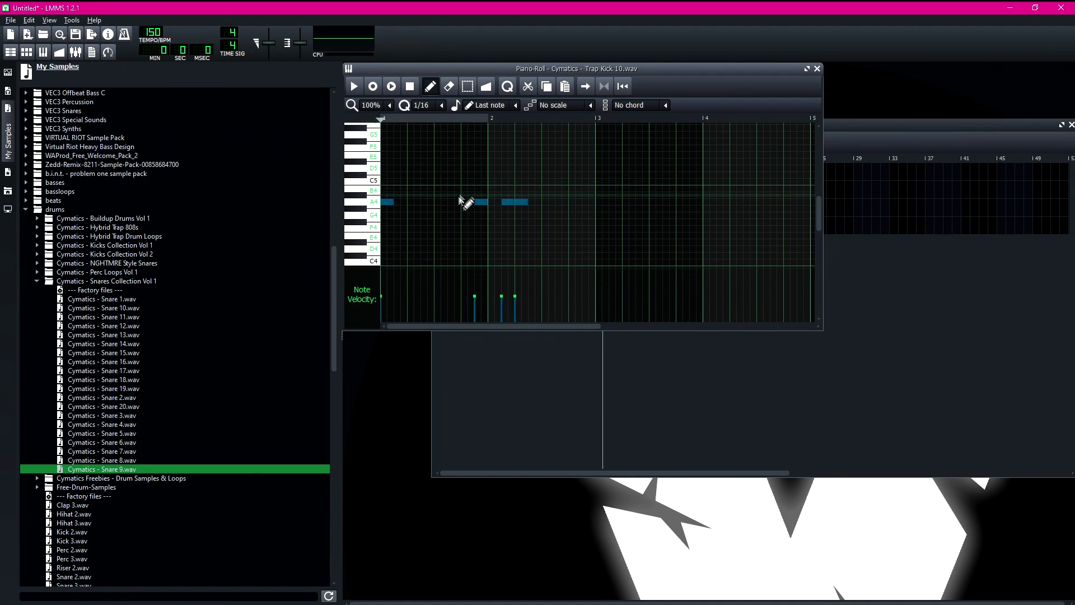
click(817, 69)
- Place an A4 note in a new Snare 9 pattern at bar 9 and move the snare sample's start point in AudioFileProcessor
double_click(683, 224)
click(439, 202)
mouse_move(444, 201)
mouse_down()
mouse_move(457, 204)
mouse_move(446, 203)
mouse_up()
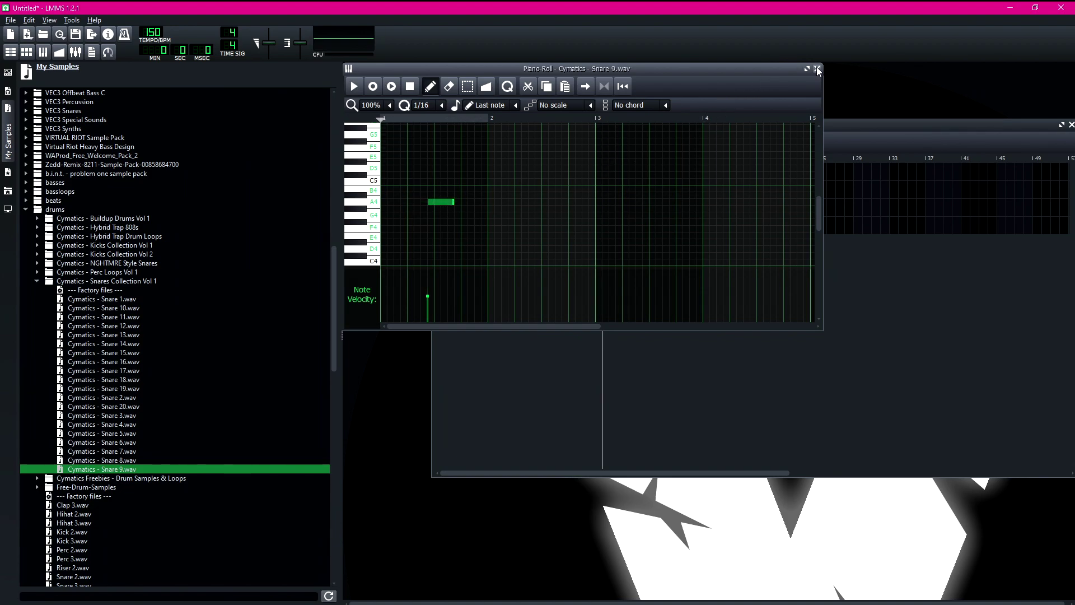
click(817, 68)
click(520, 225)
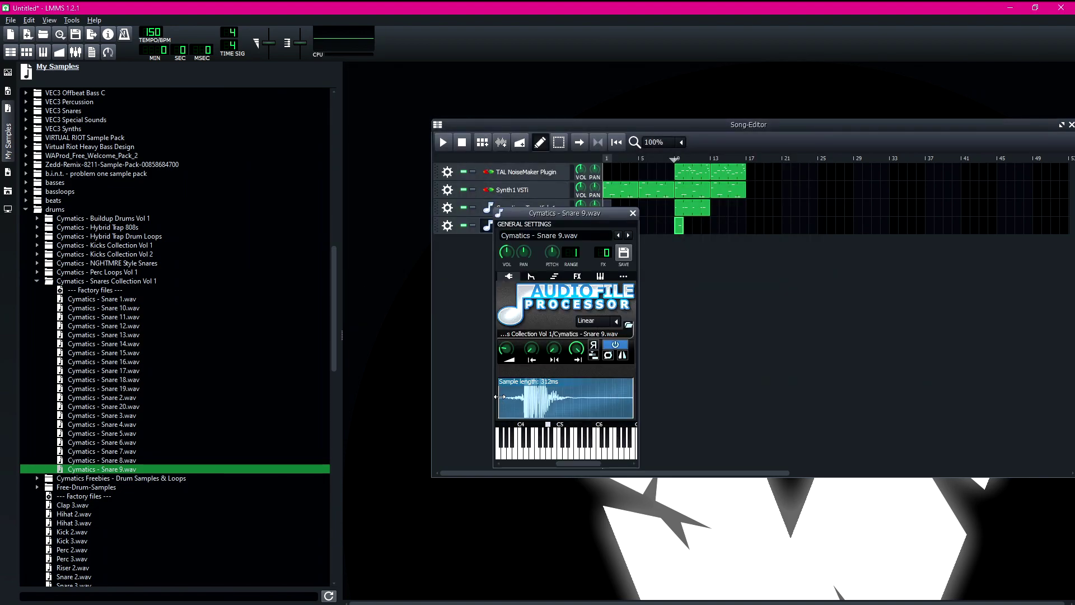
drag(532, 352, 532, 340)
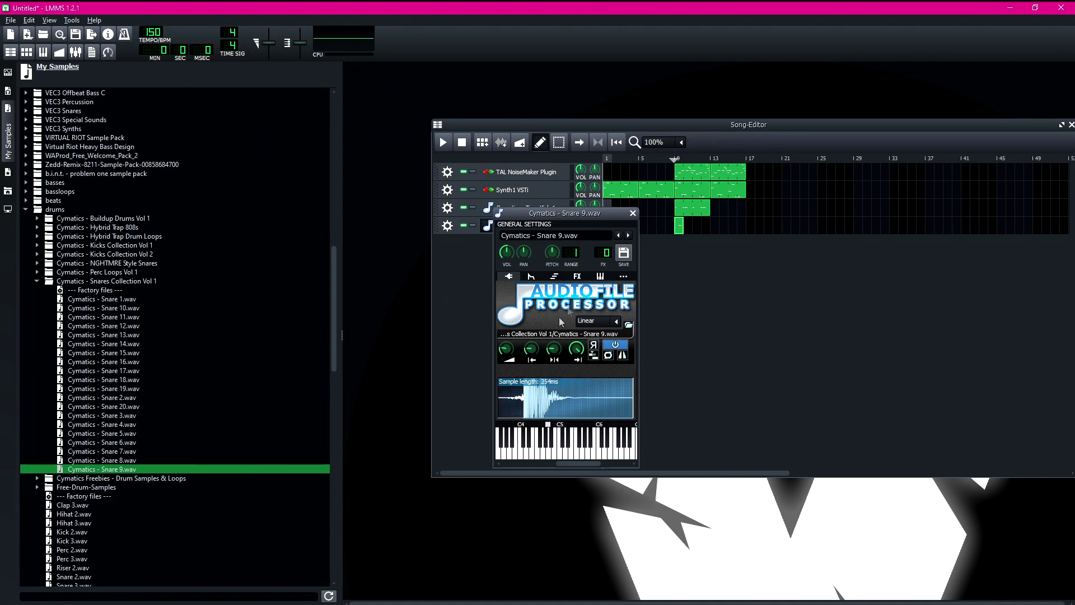
- Arrange A4 snare hits on beat 3 of bars 1 and 2 and duplicate them into bars 3 and 4
double_click(679, 225)
key(ctrl+a)
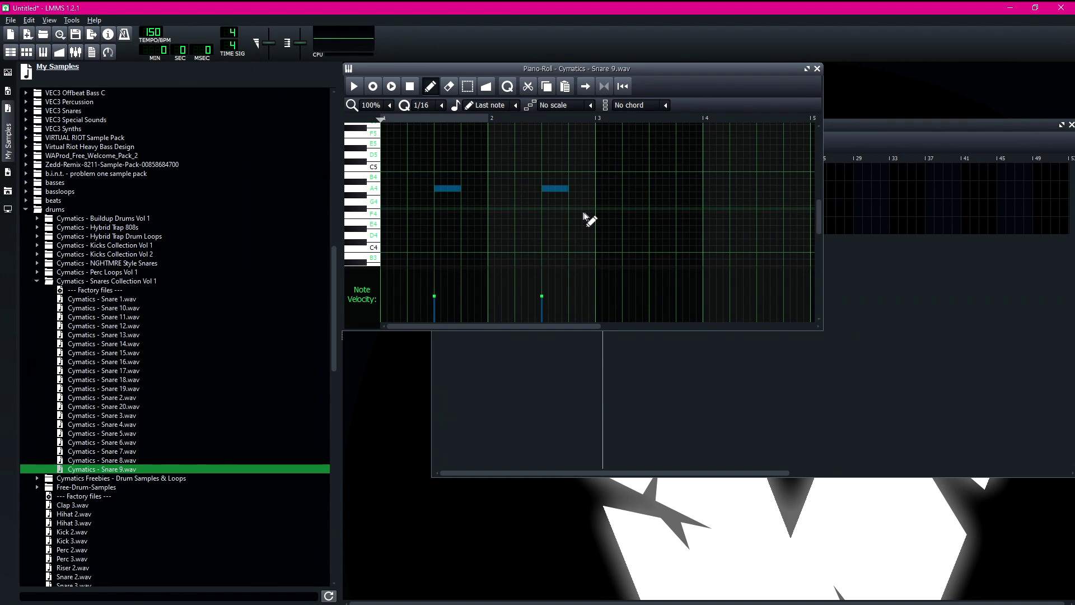
drag(449, 188, 662, 188)
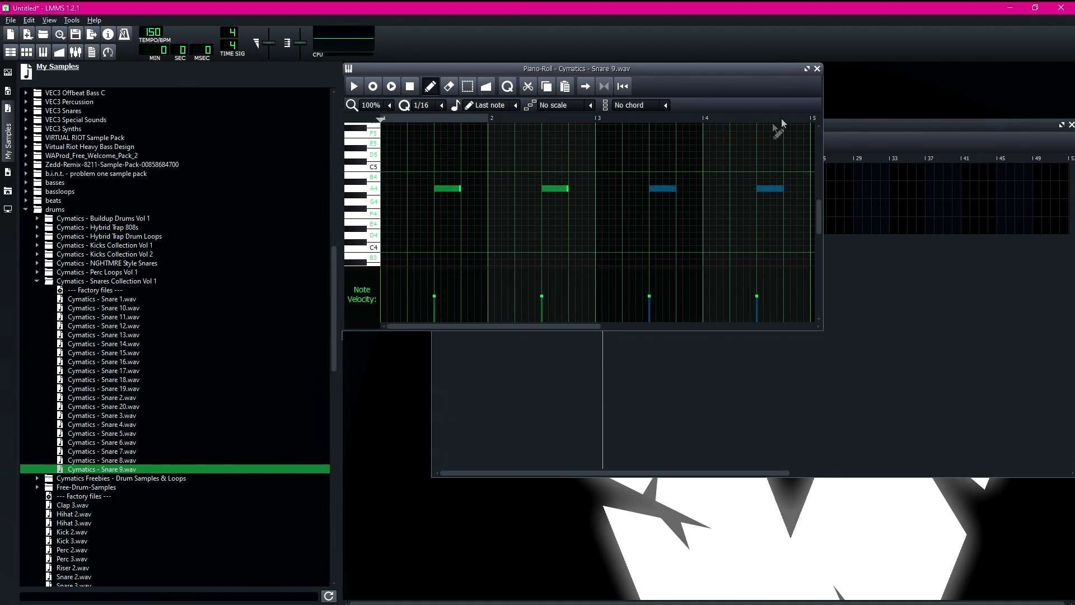
click(817, 69)
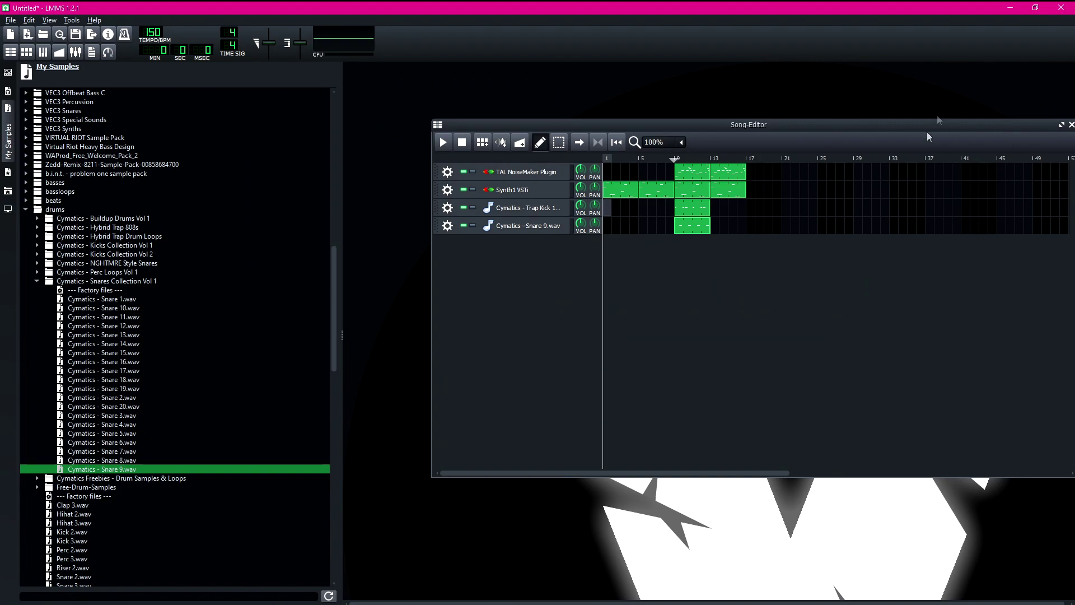
- Lower the Trap Kick 10 track's volume while playing from bar 9, and copy the kick and snare patterns to bar 13
click(674, 163)
key(space)
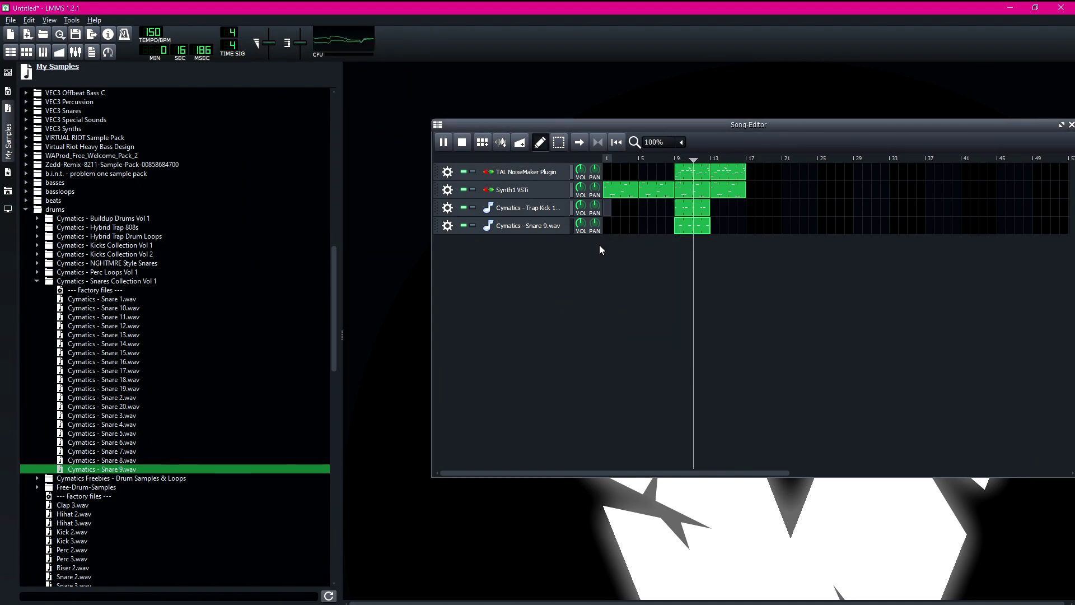
drag(581, 207, 583, 228)
key(space)
drag(700, 212, 724, 210)
drag(702, 226, 725, 227)
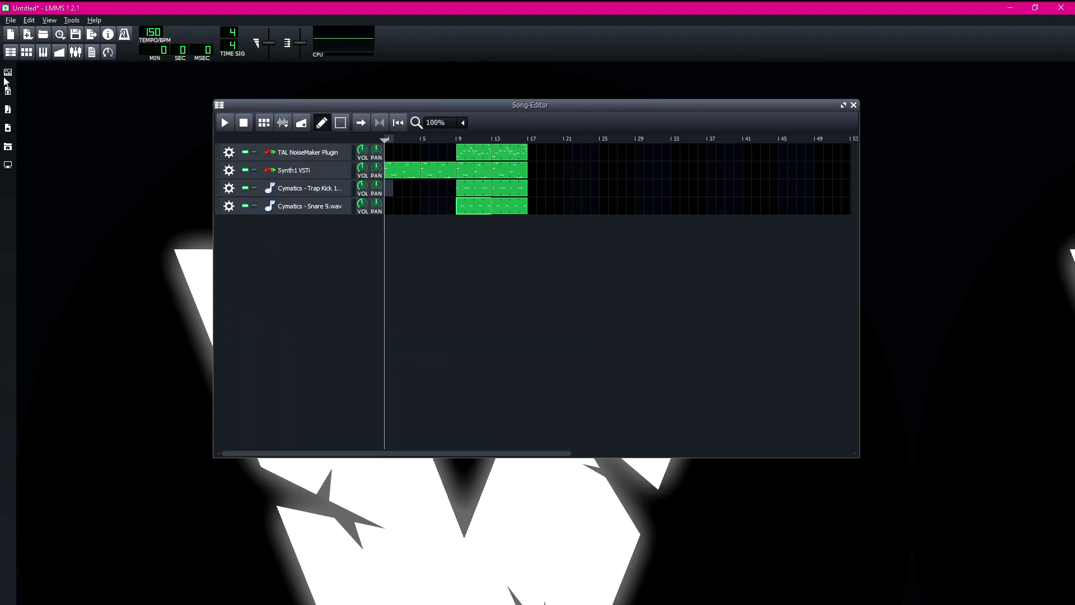
- Add a new VeSTige instrument track and load the Keyzone Classic plugin into it
click(8, 74)
scroll(494, 323, down, 5)
double_click(457, 329)
double_click(457, 275)
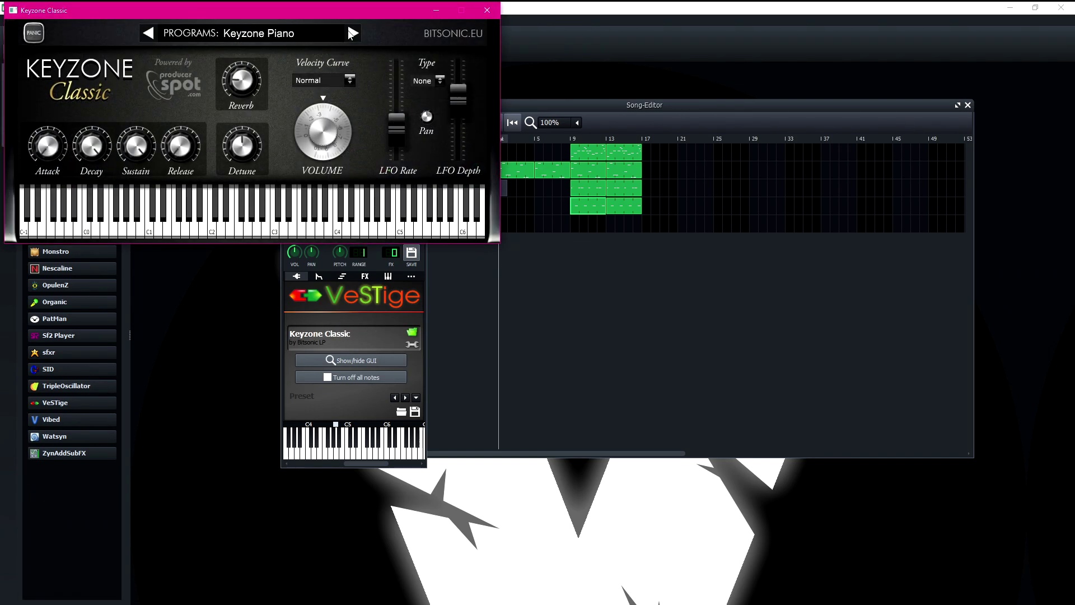
- View the Keyzone Classic program list, keep Keyzone Piano and move the plugin window over the Song-Editor
click(234, 33)
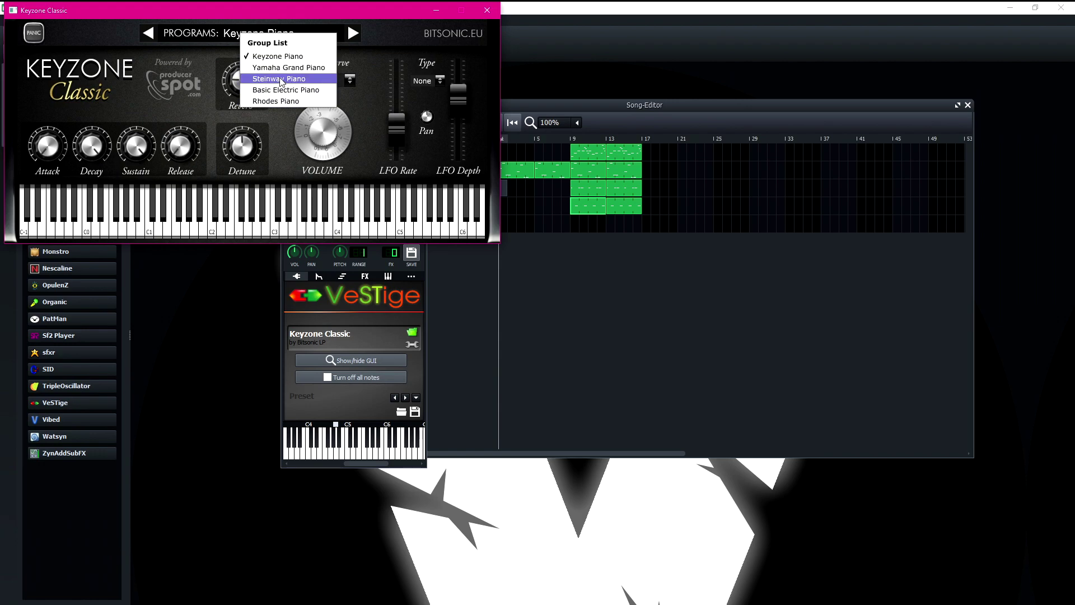
click(200, 35)
drag(203, 4, 538, 78)
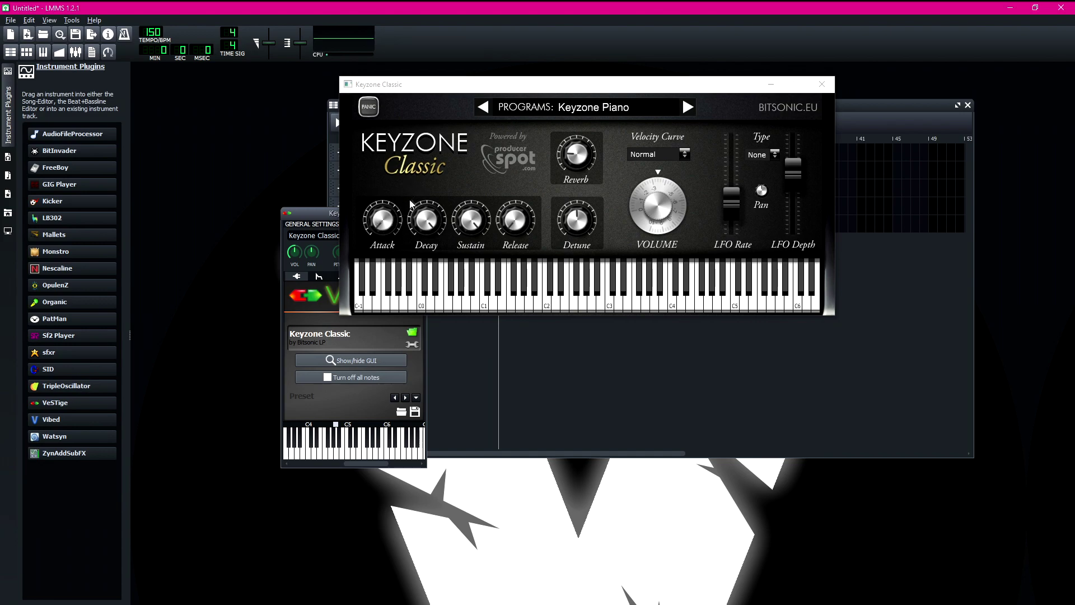
- Try the Keyzone Classic Attack knob while playing test notes through its instrument window, and restore the knob
click(395, 213)
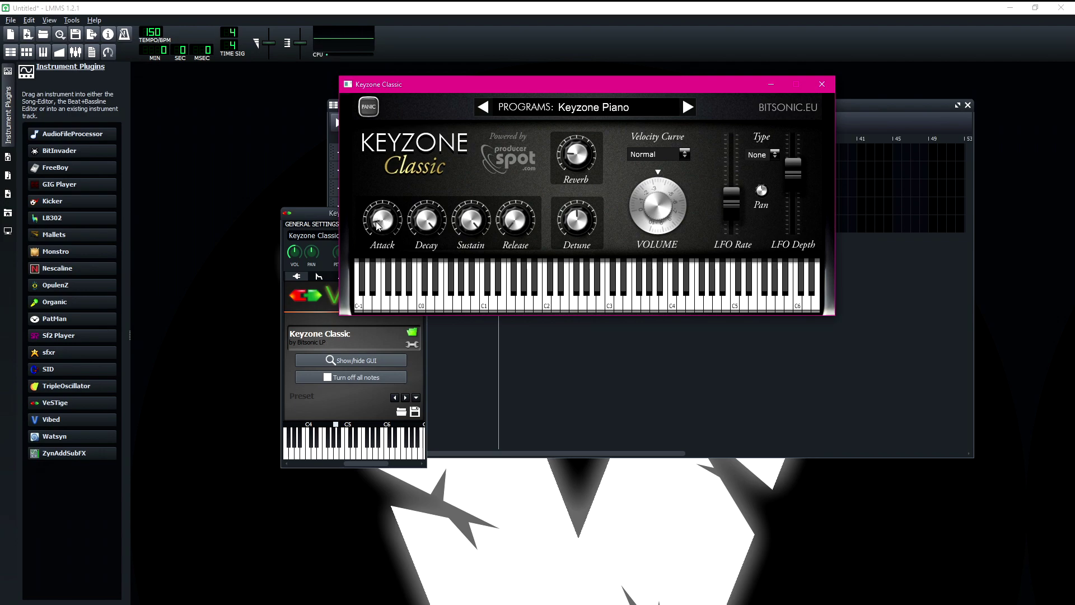
click(327, 219)
key(b)
key(m)
key(c)
key(b)
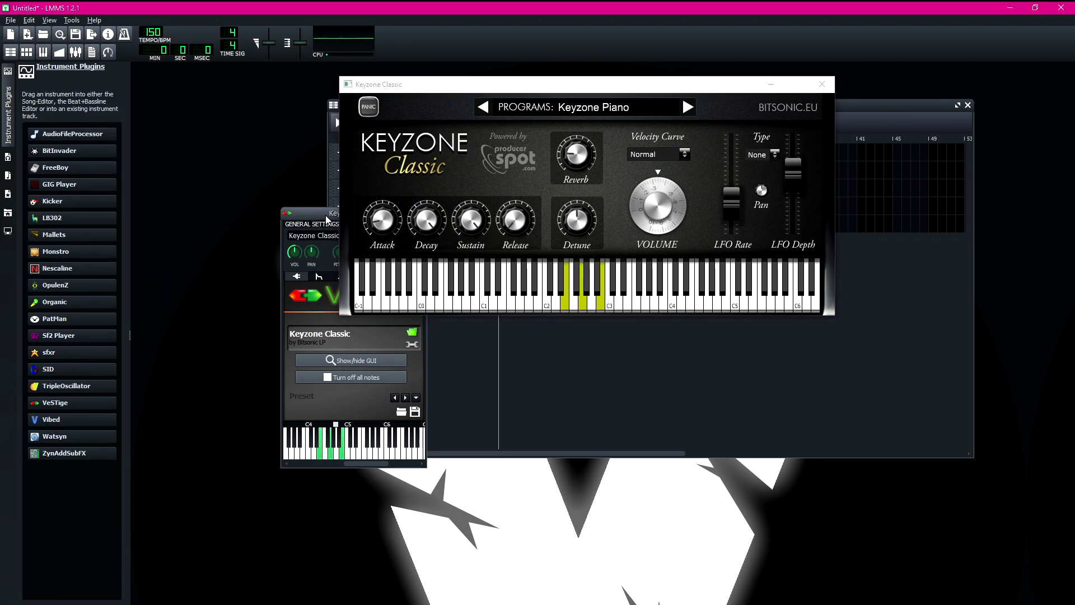
click(385, 217)
click(315, 227)
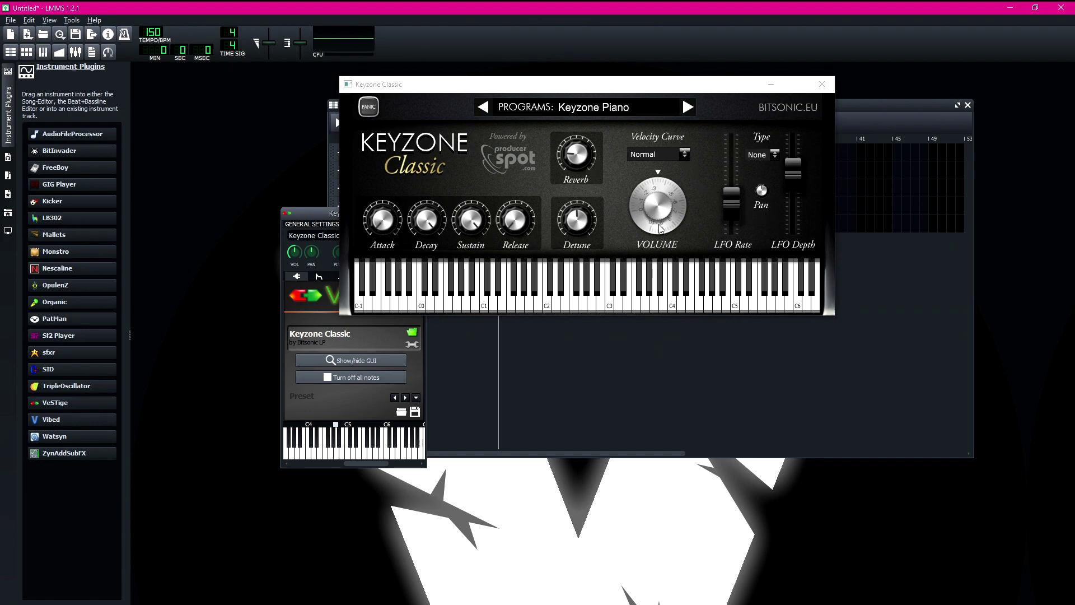
- Adjust the Keyzone Classic Volume knob and play a four-note chord to test the piano sound
drag(662, 203, 645, 254)
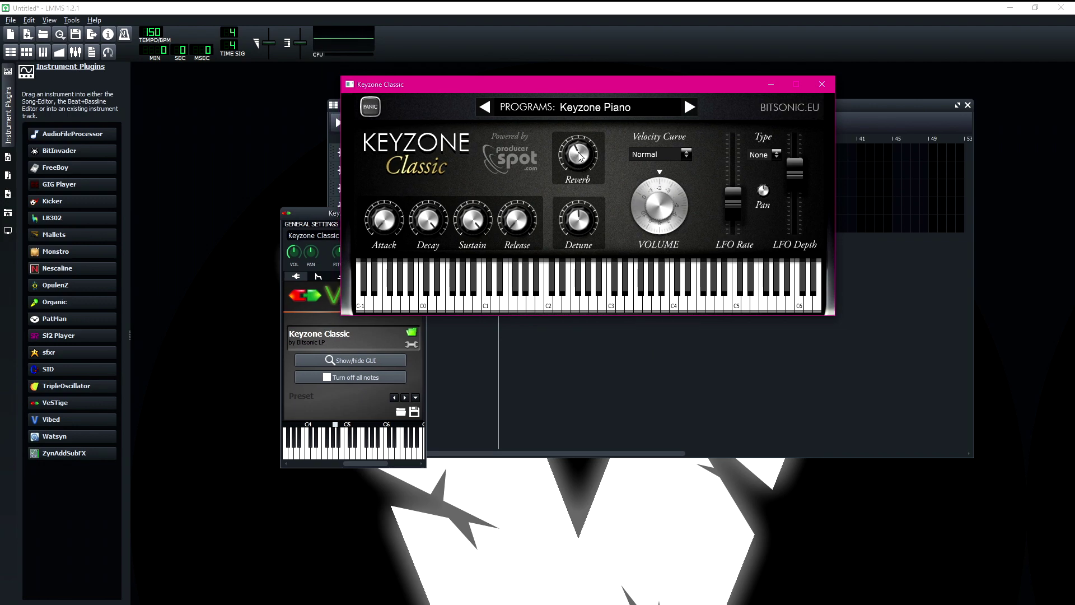
click(322, 223)
key(e)
key(t)
key(u)
key(o)
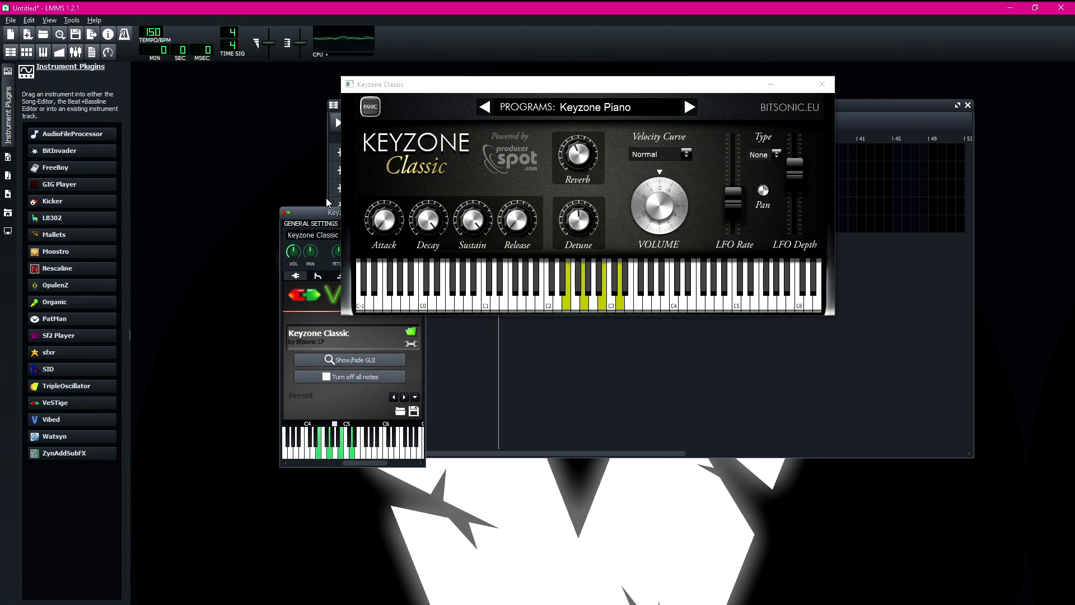
- Adjust the Keyzone Classic Reverb knob twice, replaying the four-note test chord after each change
drag(575, 164, 599, 85)
click(310, 219)
key(e)
key(t)
key(u)
key(o)
drag(569, 166, 579, 130)
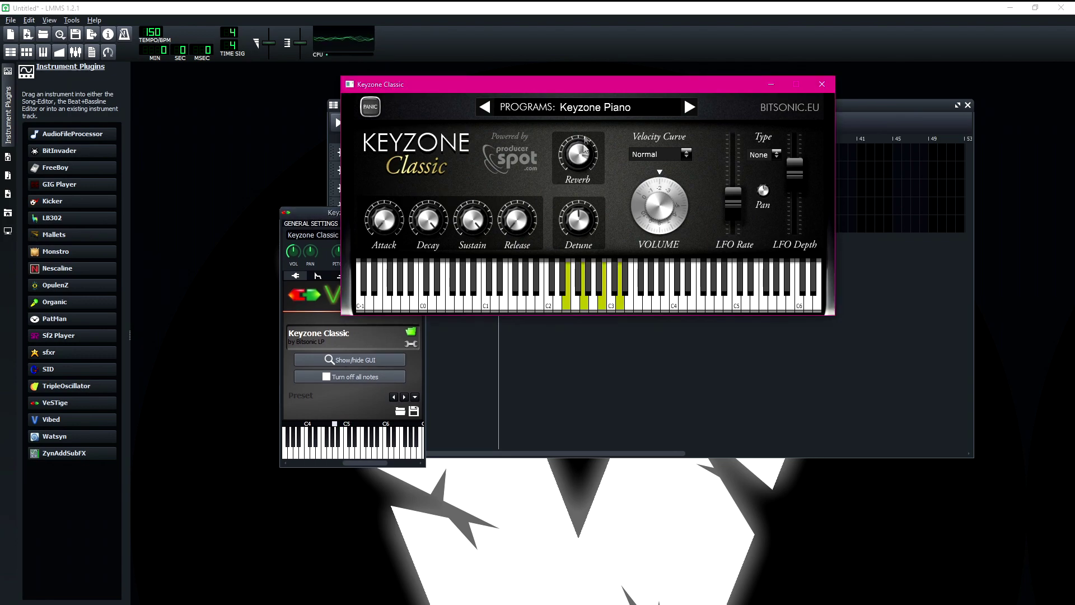
click(317, 212)
key(e)
key(t)
key(u)
key(o)
- Close both Keyzone Classic windows and play the arrangement in the Song-Editor, stopping it after a short listen
click(822, 84)
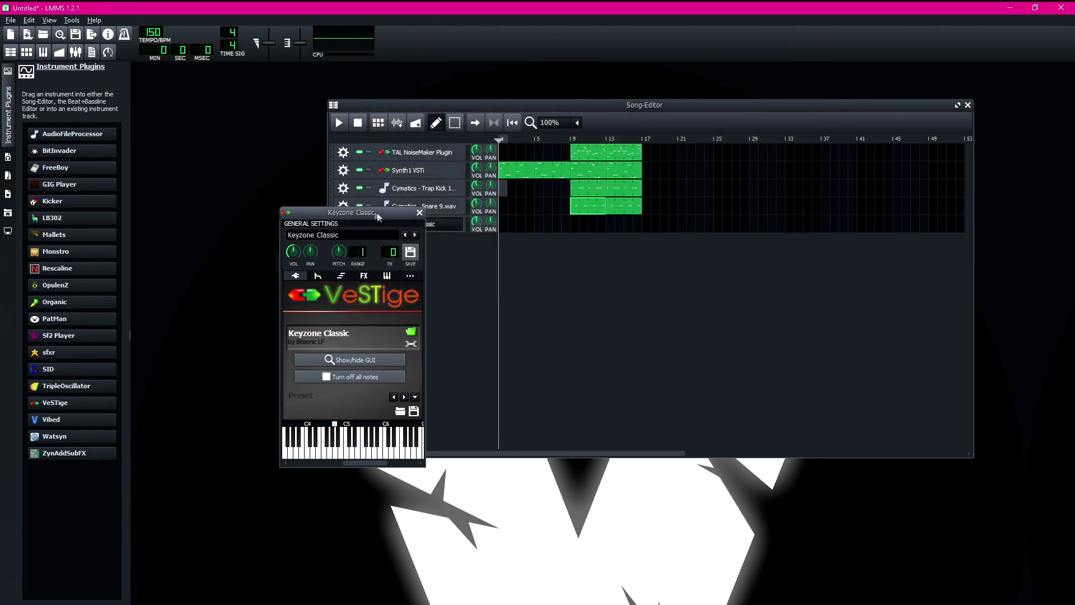
click(420, 214)
click(572, 141)
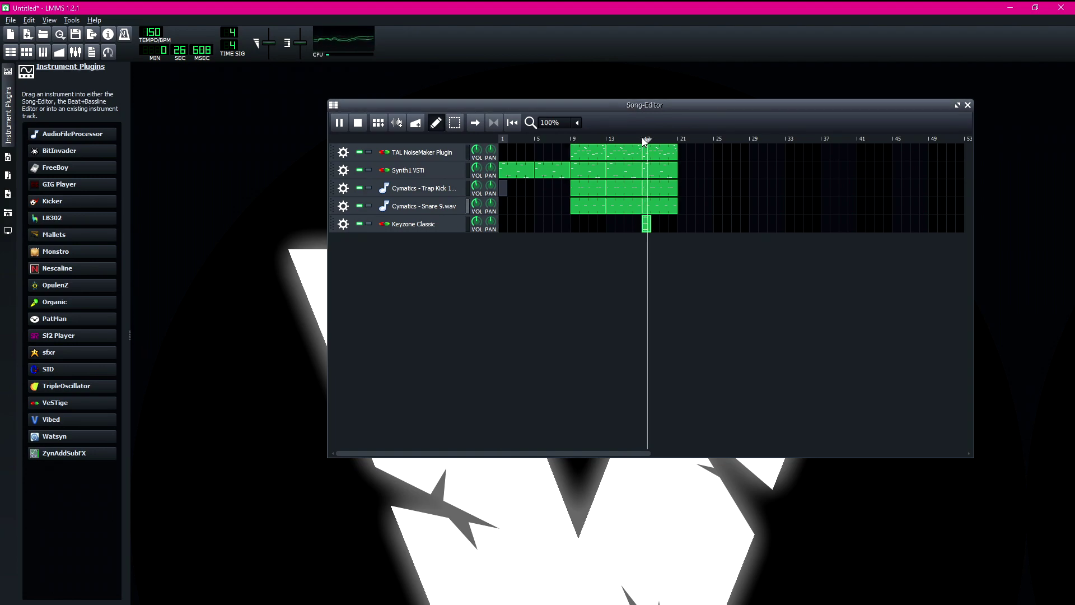
key(space)
- In the bar 17 Keyzone Classic pattern, add an A#5 note before bar 2's run and raise the run's first note to C6
double_click(646, 224)
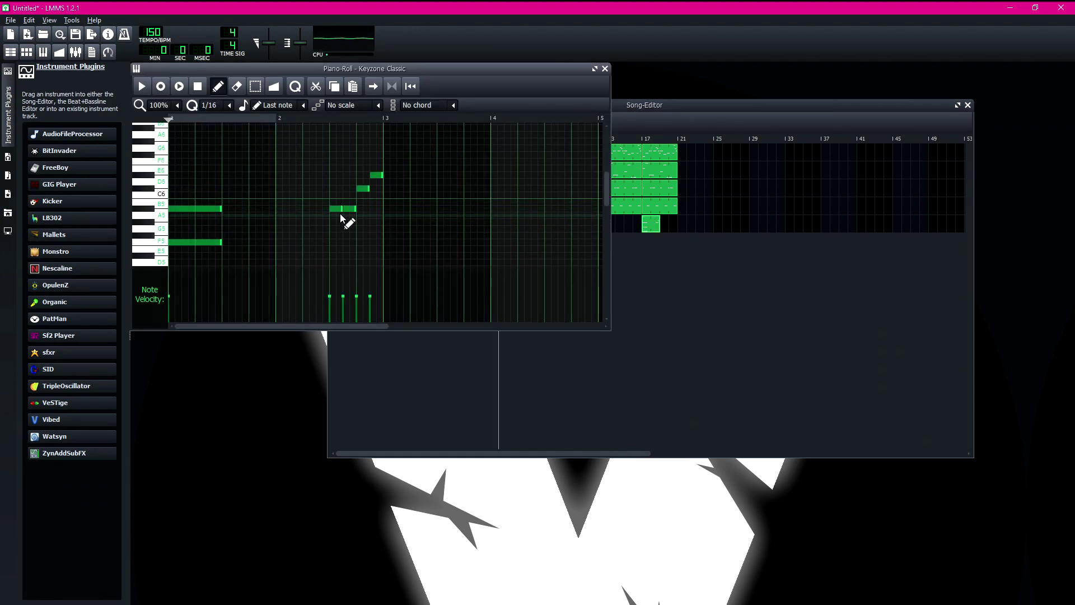
drag(321, 209, 317, 208)
key(space)
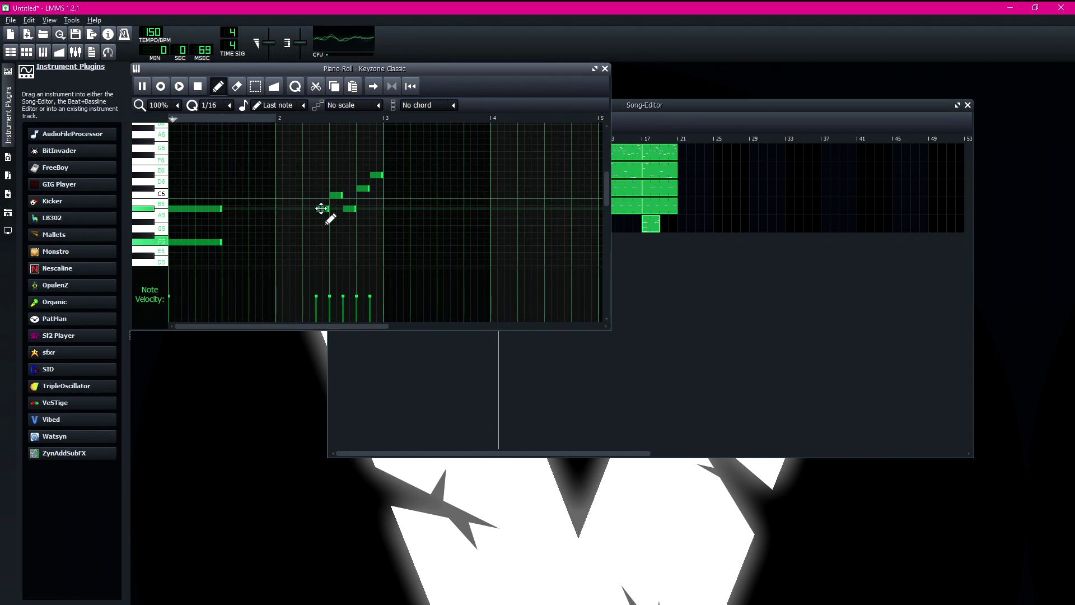
- Close the piano roll and play the full arrangement from bar 17
click(605, 68)
click(640, 138)
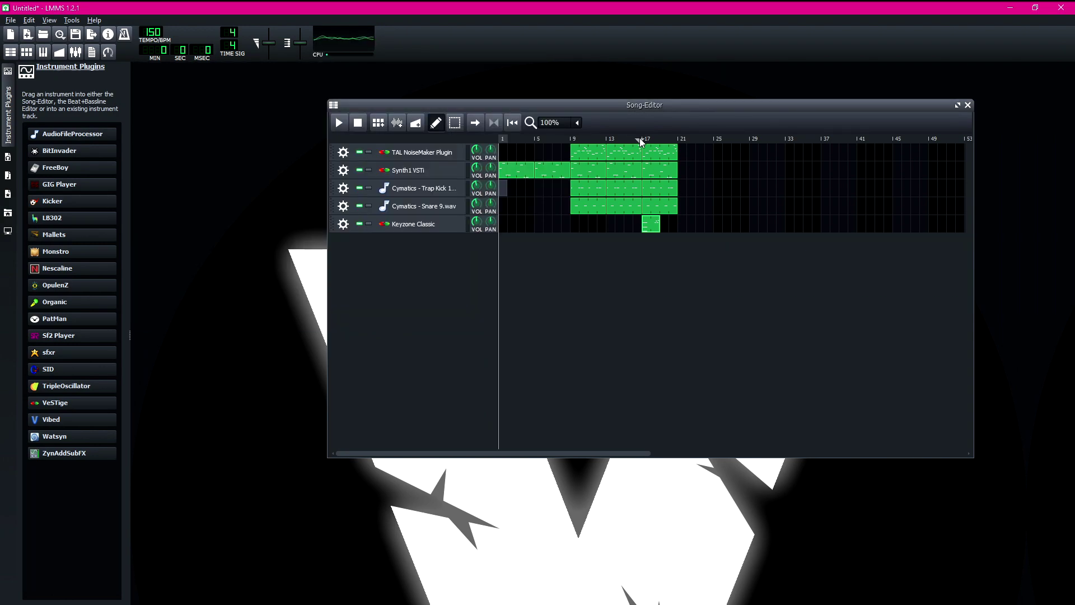
key(space)
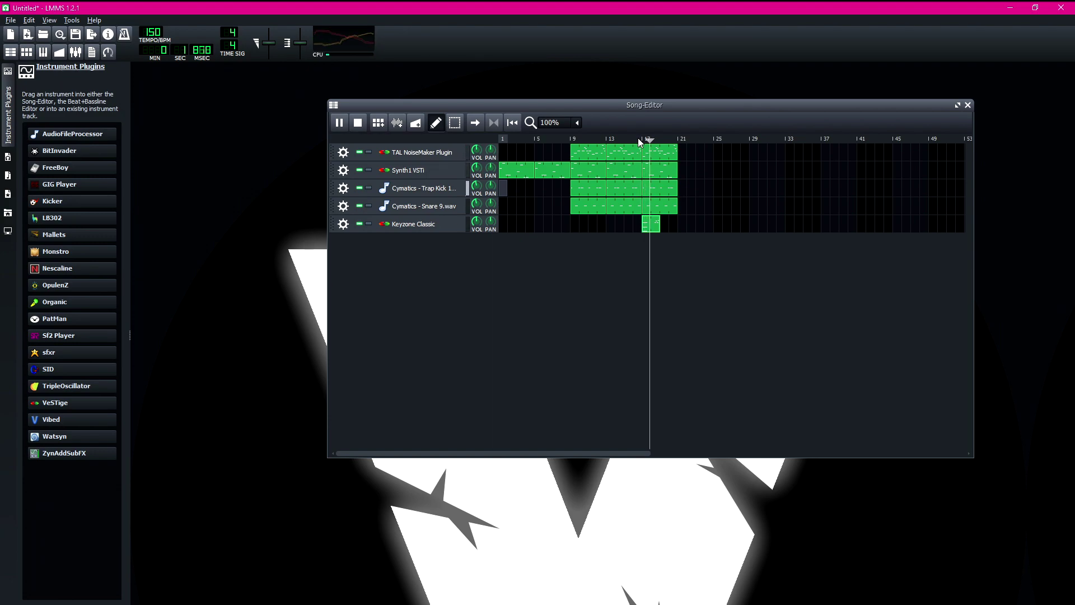
- In the bar 17 Keyzone Classic pattern, add a D#5, G#5, C6 chord at bar 3 and an A4, C5, F5 chord on bar 3's last beat
double_click(650, 224)
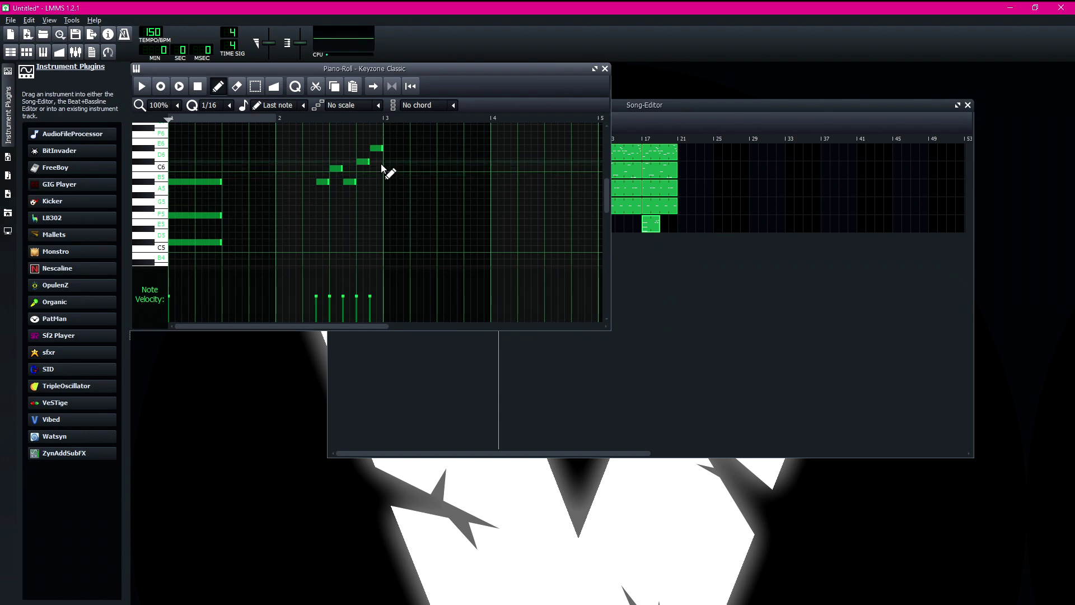
click(387, 230)
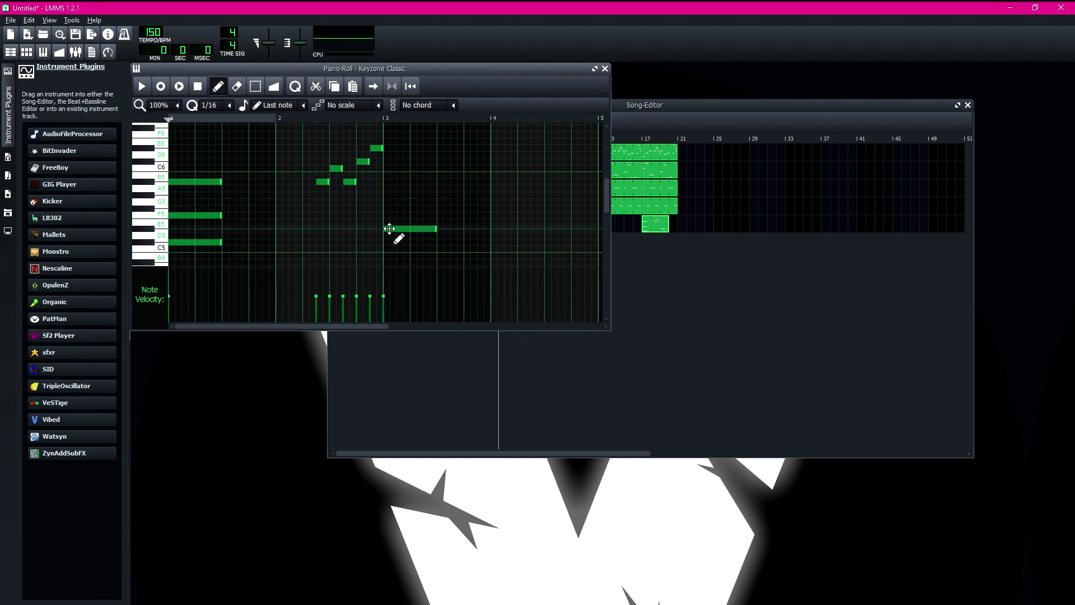
click(385, 201)
drag(384, 202, 385, 195)
click(392, 169)
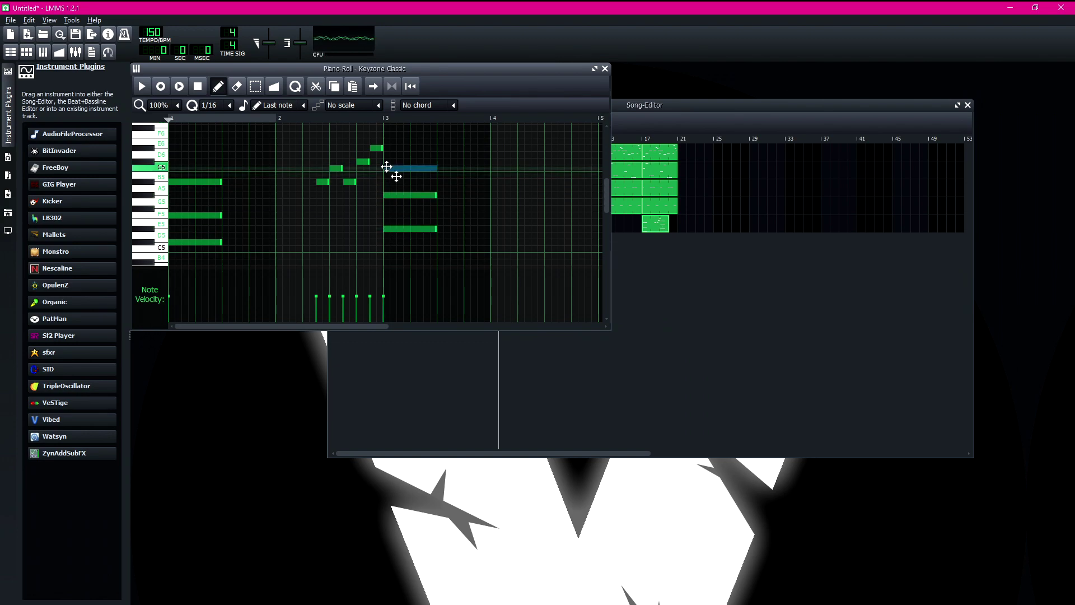
key(space)
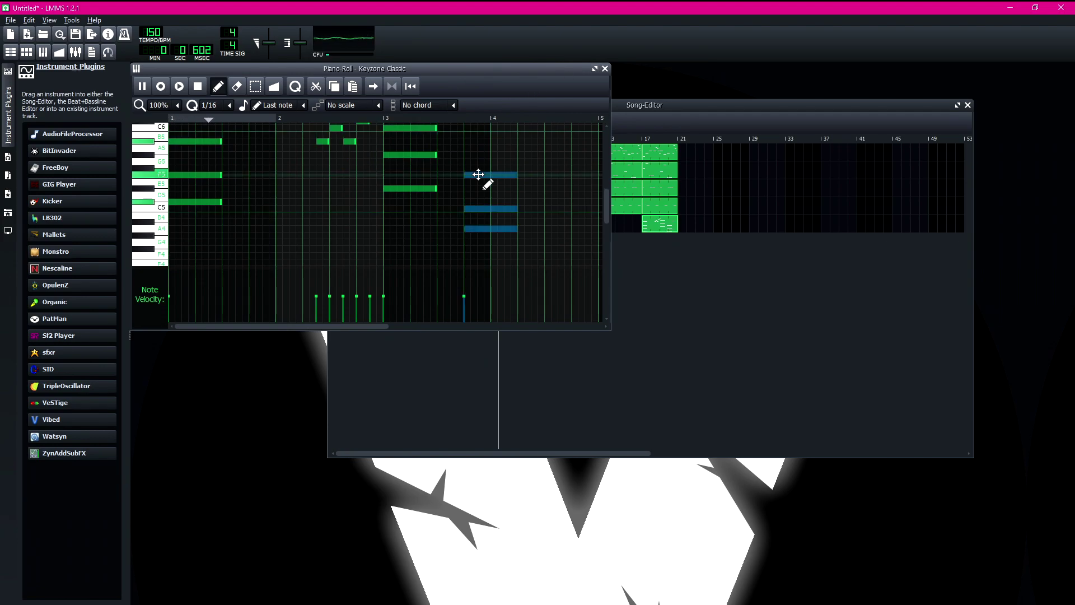
- Check the Synth1 pattern at bar 17, reopen the Keyzone Classic pattern and play the full arrangement from bar 17
double_click(642, 172)
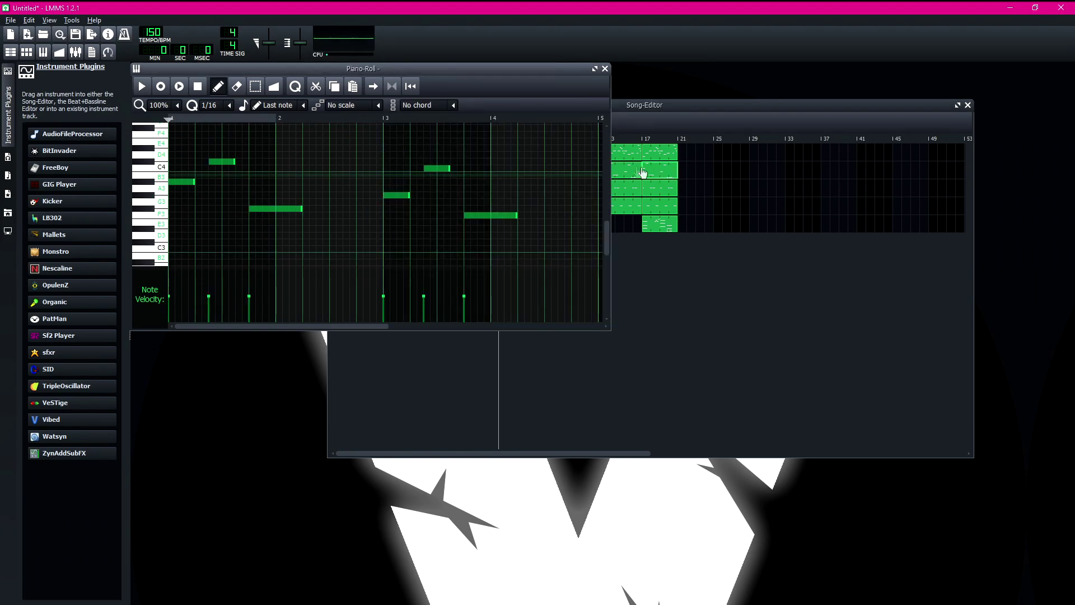
double_click(651, 230)
click(643, 139)
key(space)
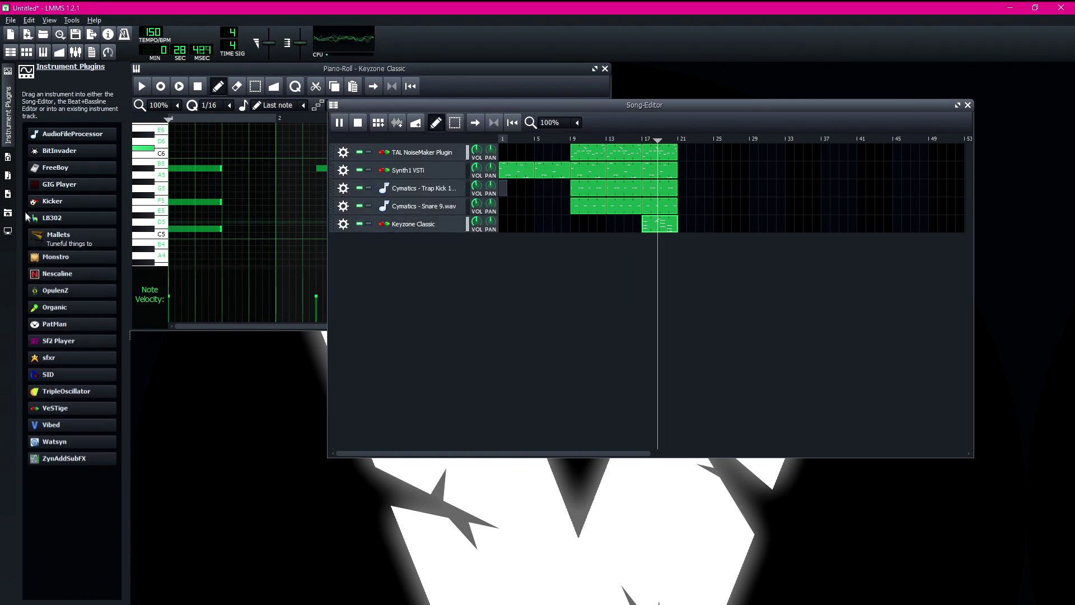
- In the Keyzone Classic pattern's last chord, delete the A4 note and add an A5 note instead
double_click(666, 219)
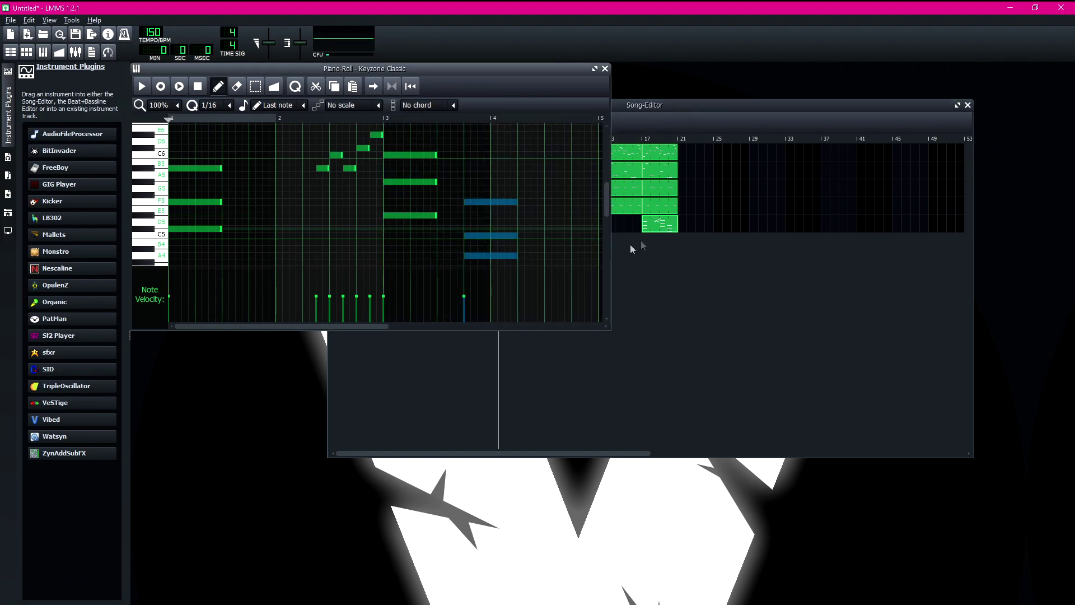
click(528, 248)
right_click(503, 255)
right_click(540, 249)
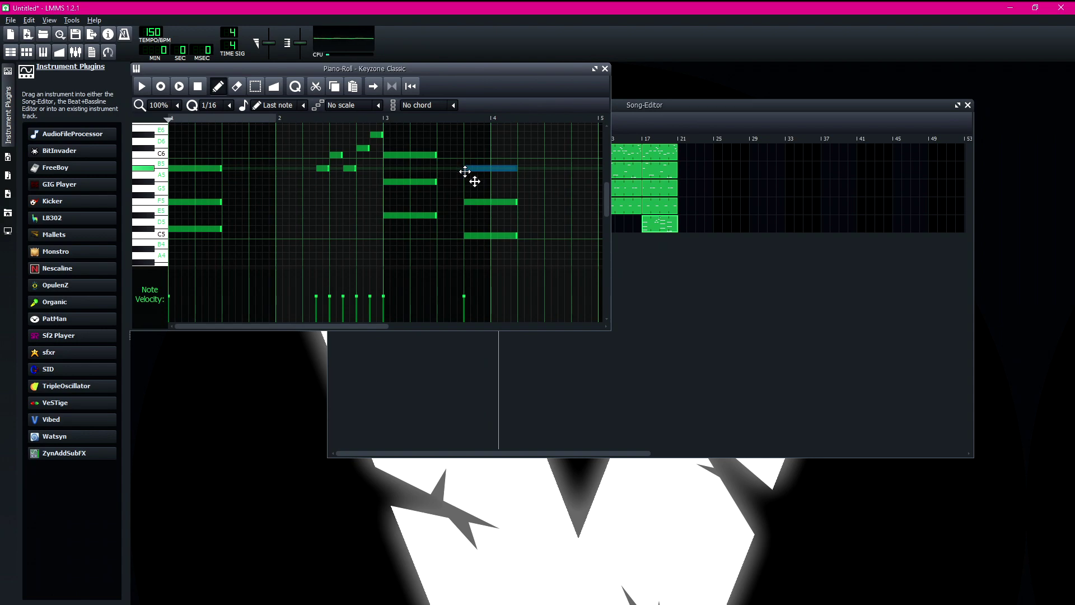
- Close the piano roll and play the arrangement from bar 17, replaying the last chord's passage from about bar 19
click(605, 68)
click(641, 140)
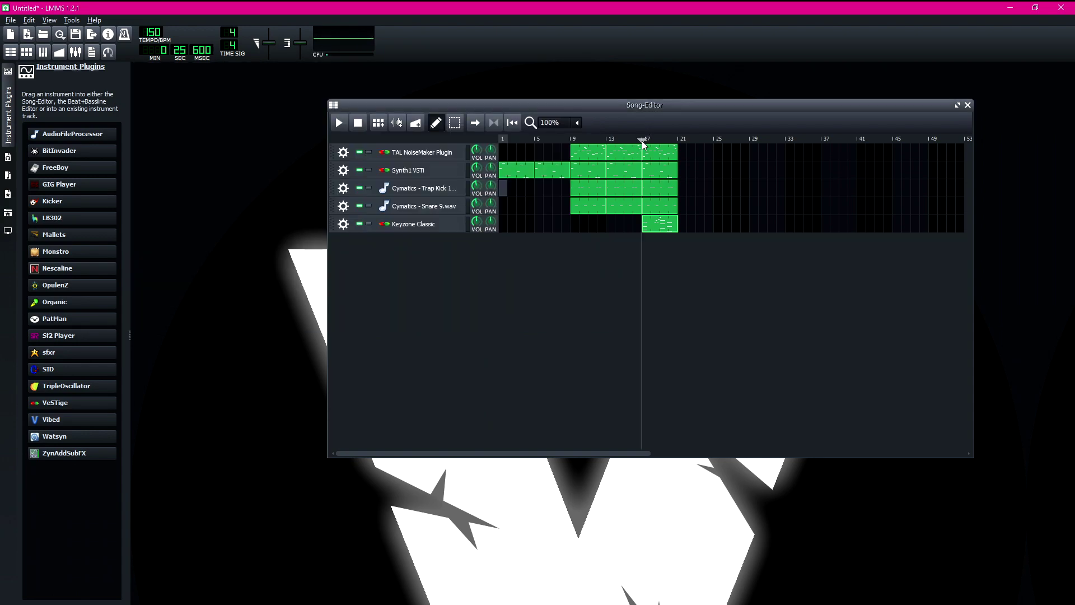
click(640, 135)
key(space)
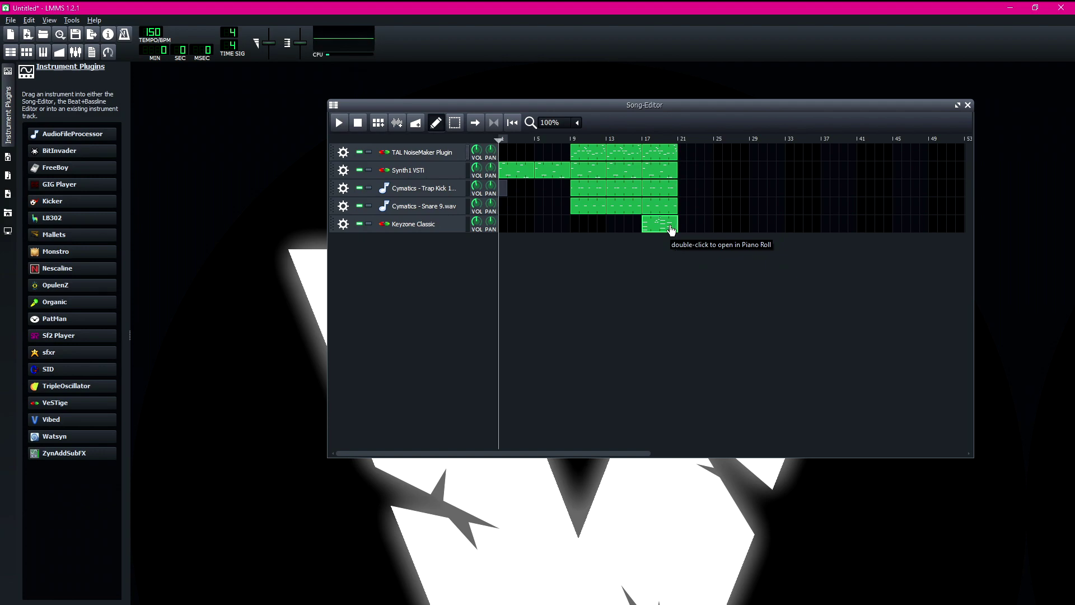
click(663, 140)
key(space)
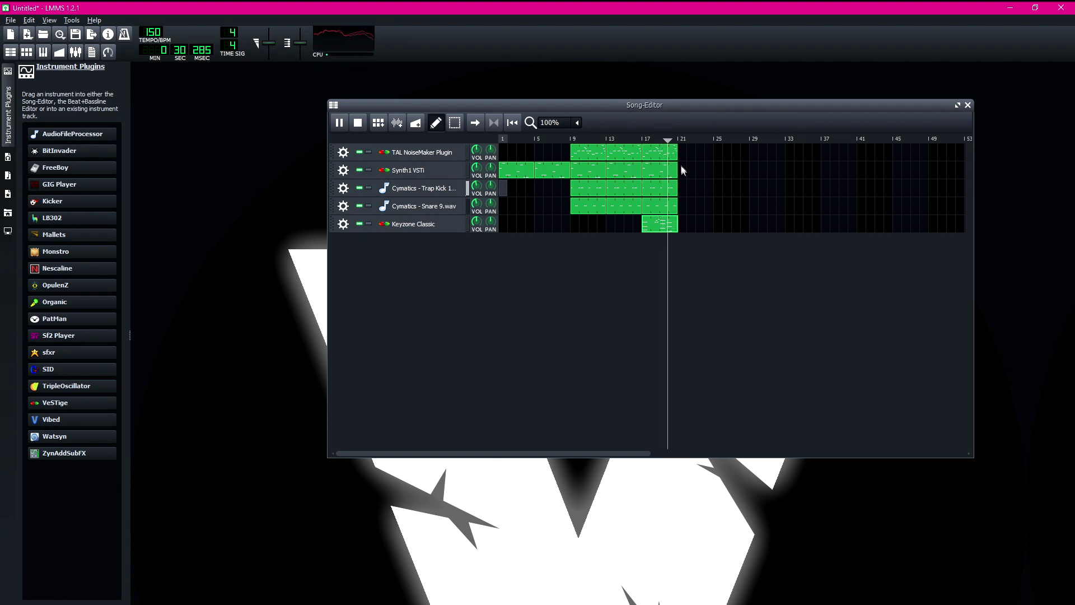
- Check the TAL NoiseMaker melody at bar 17 and raise the last Keyzone Classic chord's A5 to C#6 and C5 to G#5
double_click(671, 226)
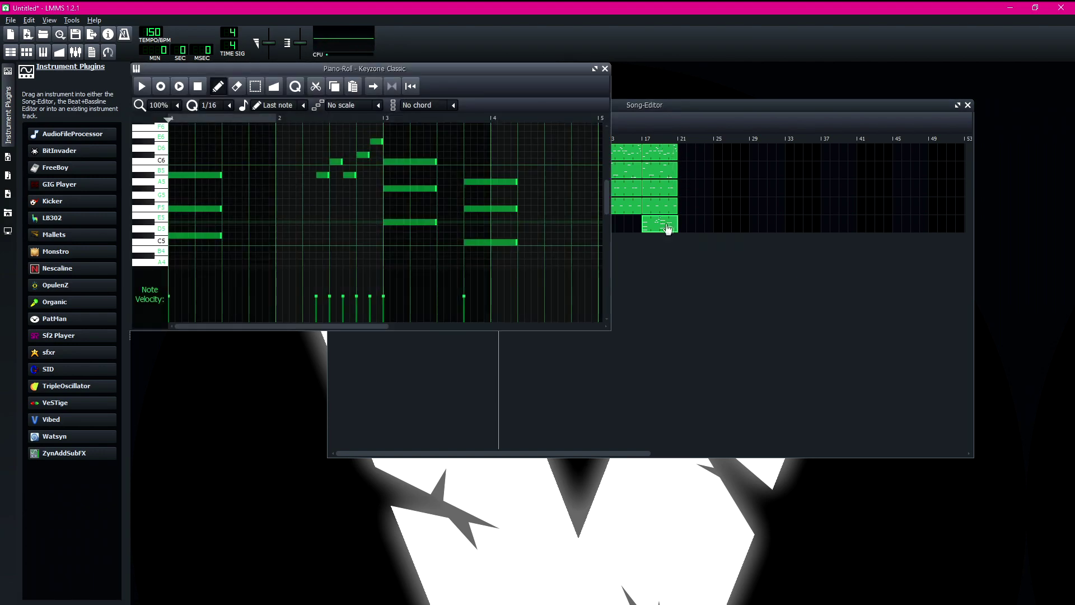
double_click(648, 152)
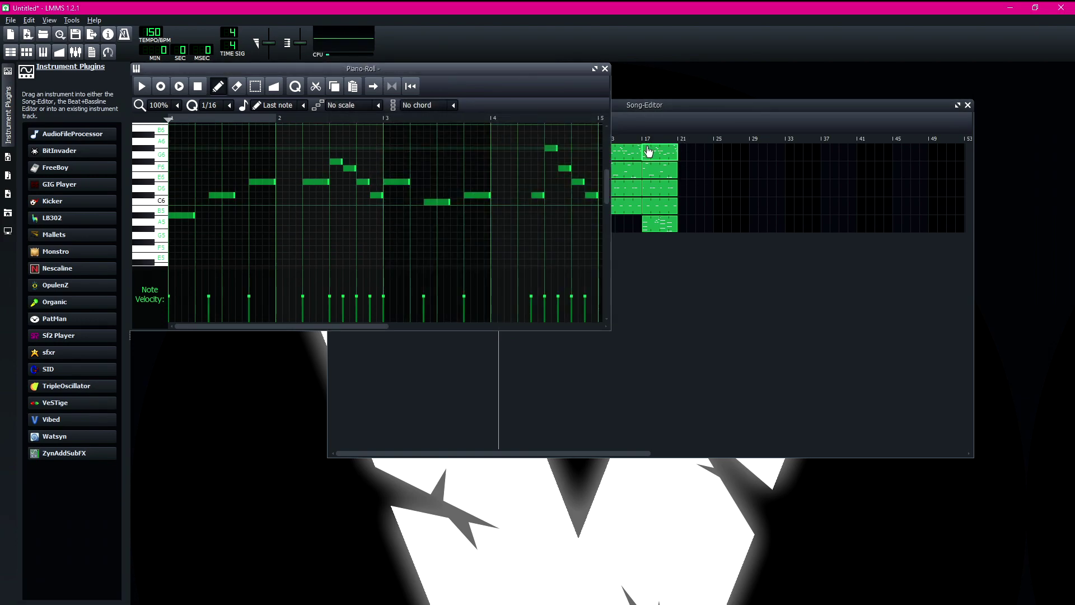
click(605, 69)
double_click(664, 225)
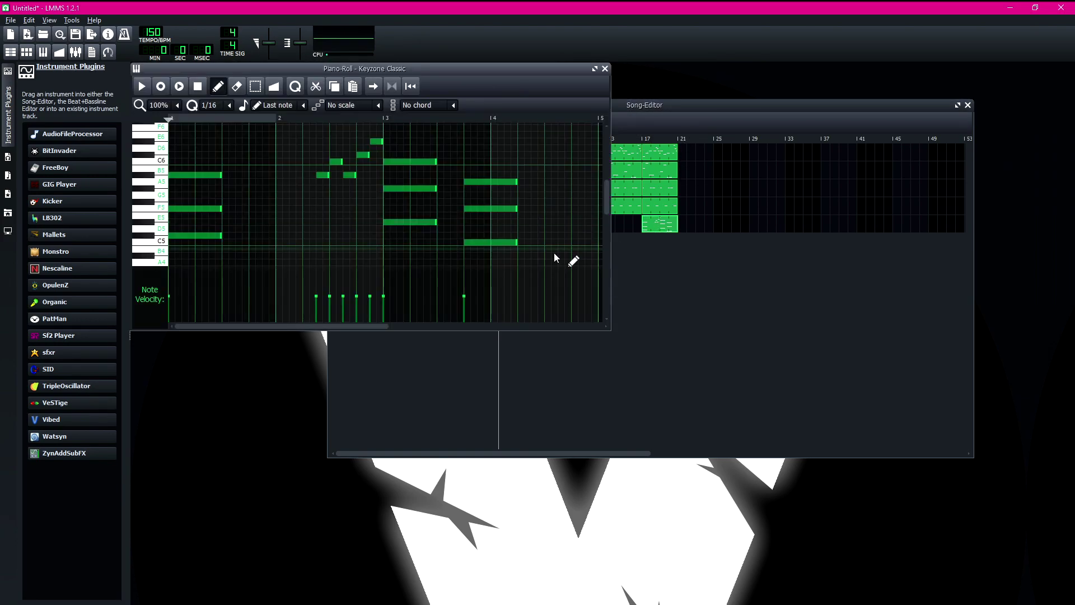
click(490, 207)
drag(491, 242, 492, 189)
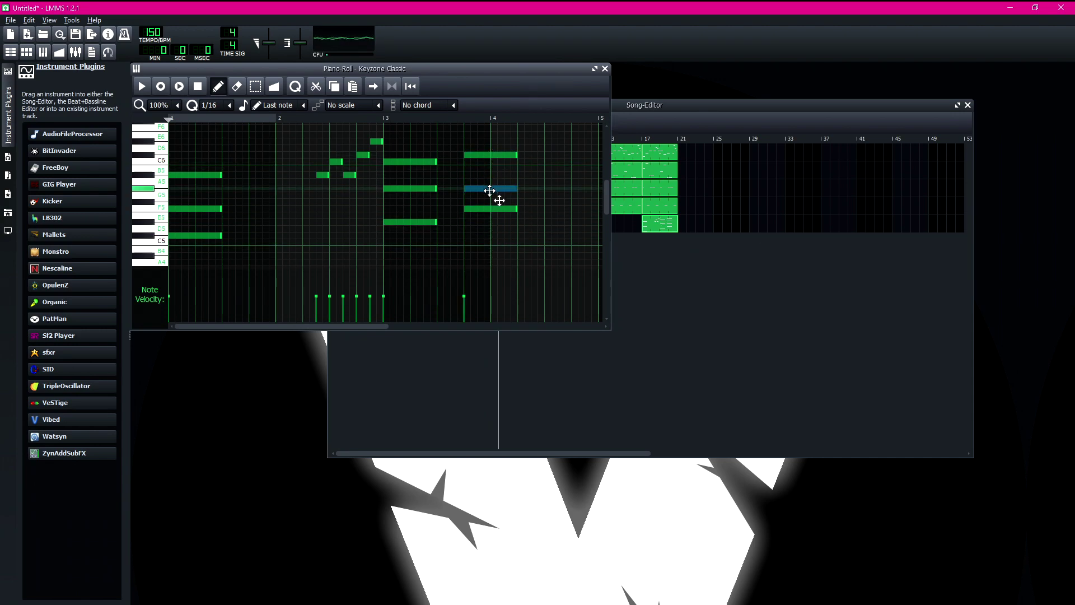
- Close the piano roll and listen to the arrangement from bar 17 with the revised last chord
click(605, 69)
click(638, 138)
key(space)
key(ctrl+s)
click(715, 226)
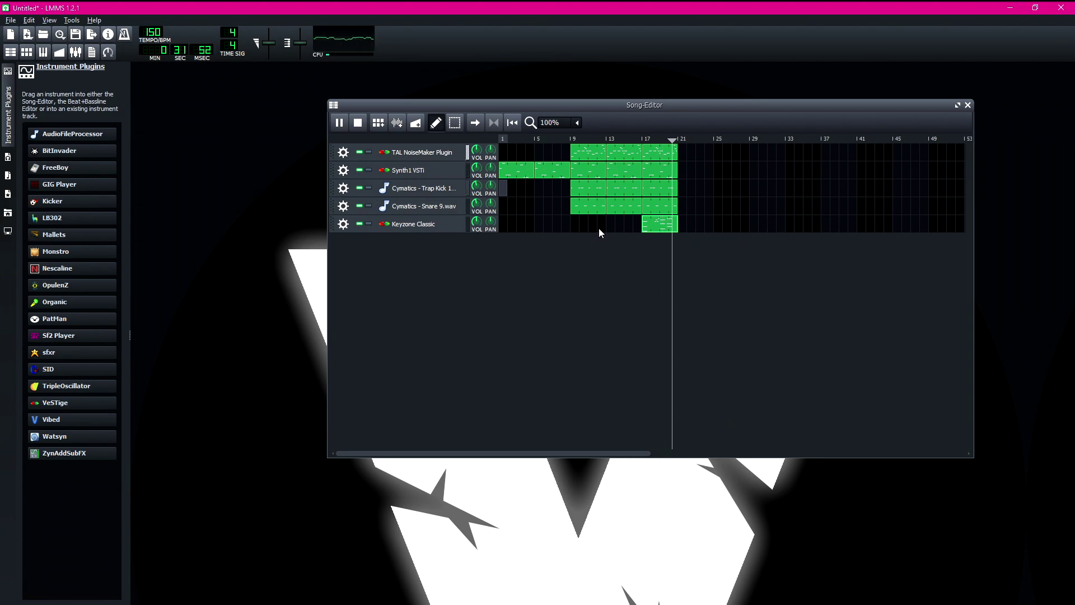
- Stop playback and copy the bar 17 patterns of all five tracks to bar 21
key(space)
drag(668, 224, 684, 172)
drag(672, 155, 681, 154)
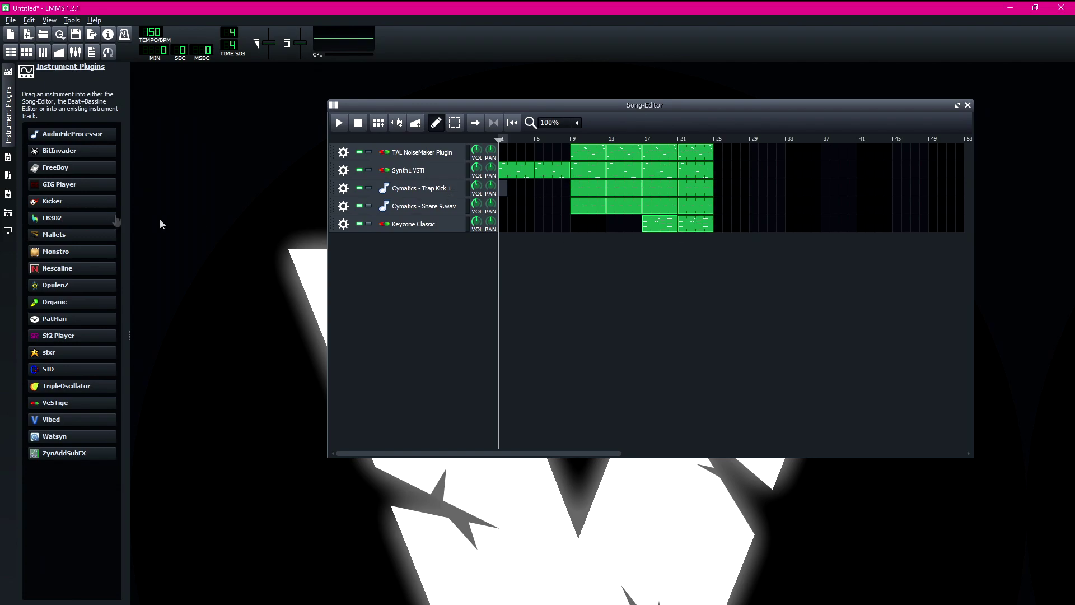
- Add VEC3 Cymbals HH Closed 10.wav from the VEC3 HH Closed sample folder to the Song-Editor as a new track
click(11, 176)
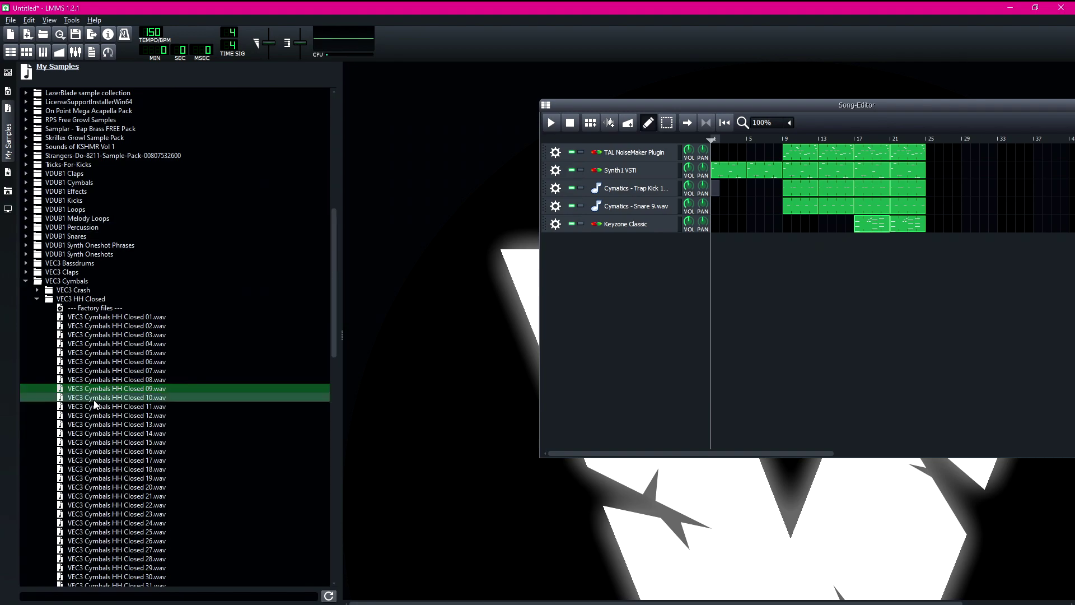
click(96, 399)
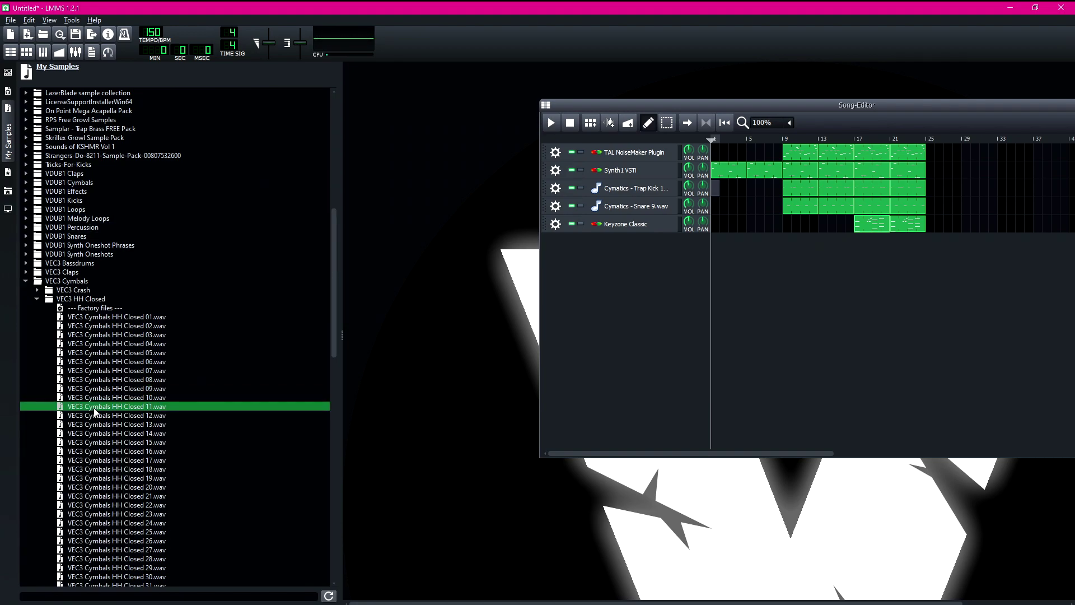
drag(96, 402, 667, 282)
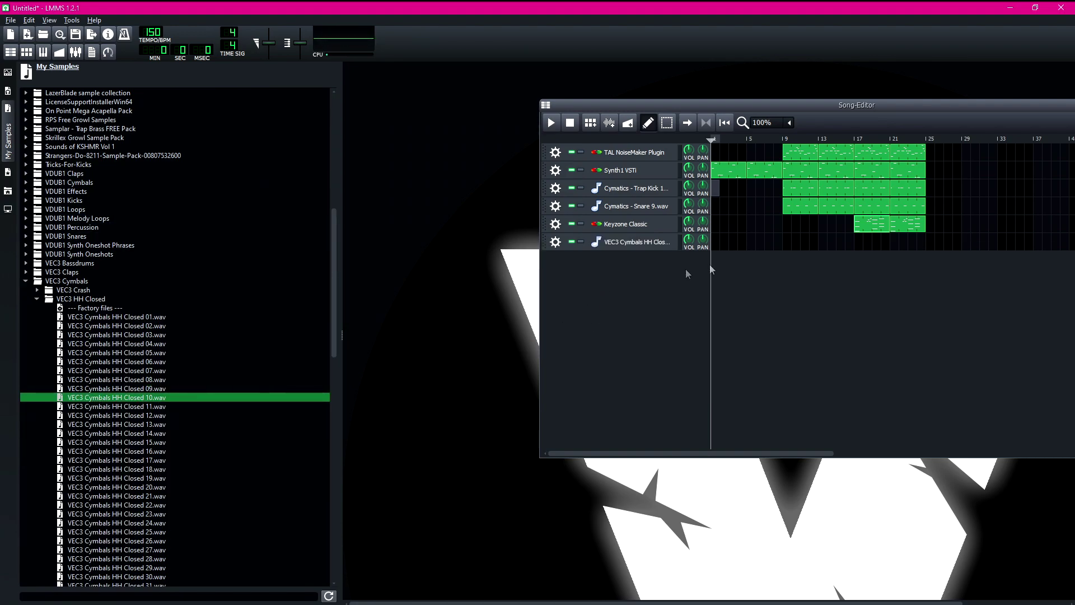
- Create a hi-hat pattern at bar 17 filled with four bars of A4 eighth notes and close the piano roll
double_click(861, 246)
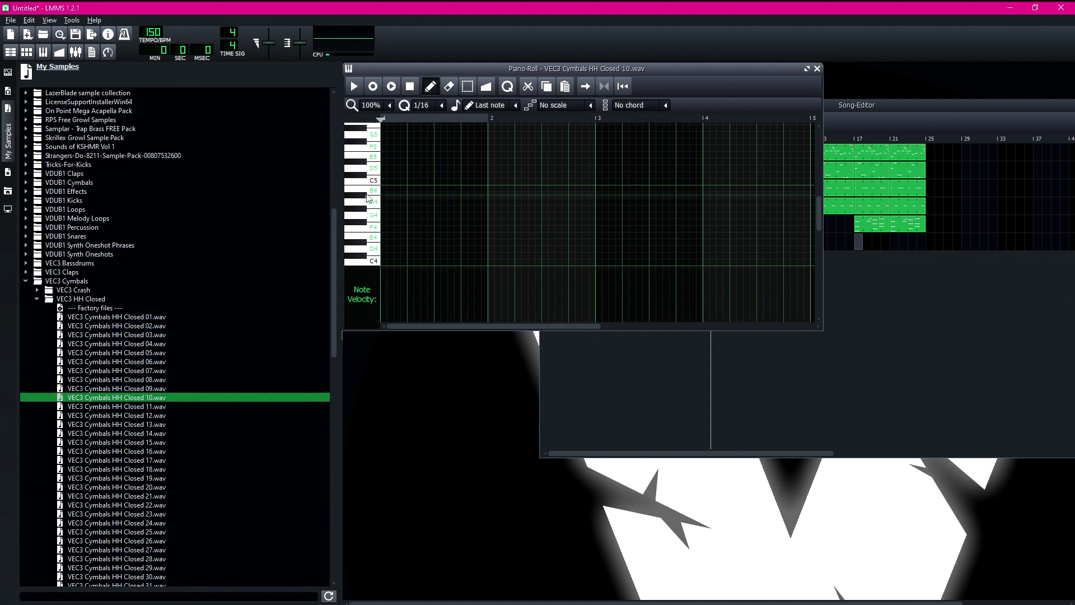
click(384, 202)
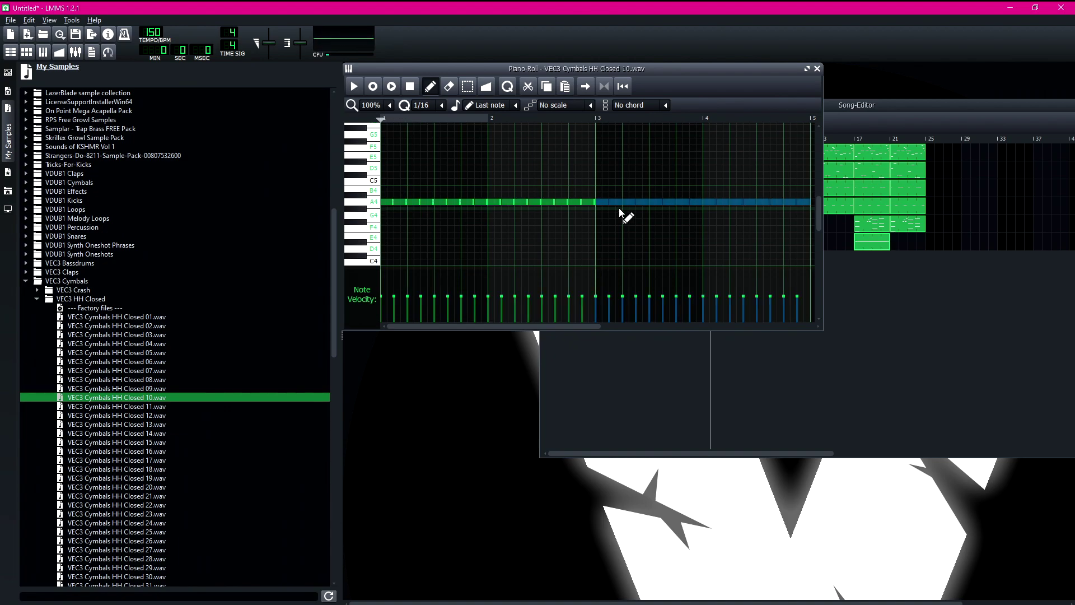
click(619, 208)
key(ctrl+z)
click(817, 69)
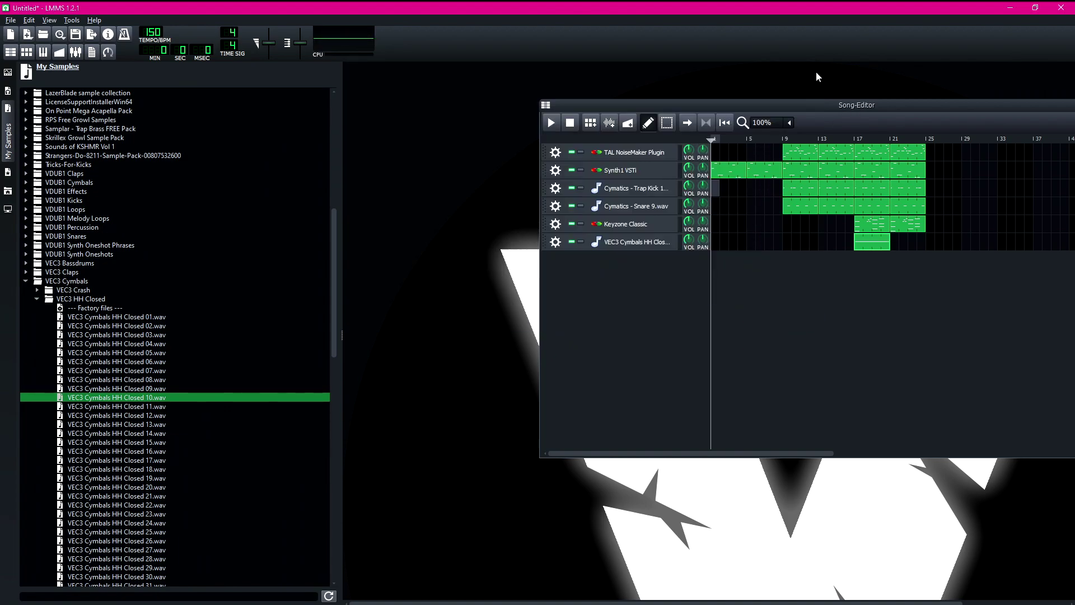
- Play from bar 17, copy the hi-hat pattern to bar 21 and extend the TAL NoiseMaker patterns to bar 33
click(855, 140)
key(space)
drag(882, 242, 893, 241)
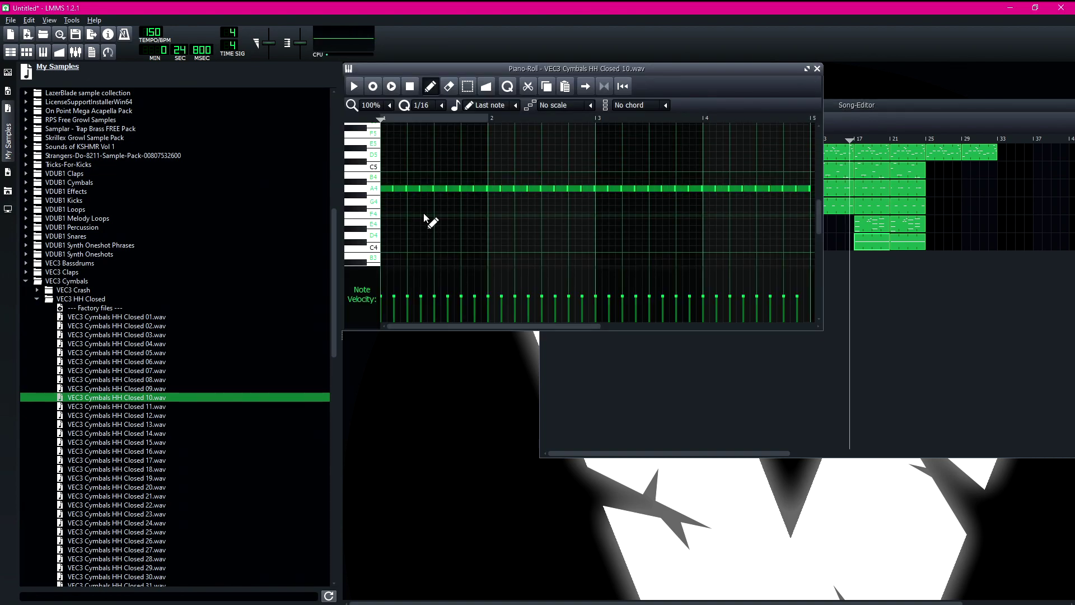
- Audition the bar 17 hi-hat pattern and split the notes on the last beat of its bars 2 and 4 into sixteenth notes
key(space)
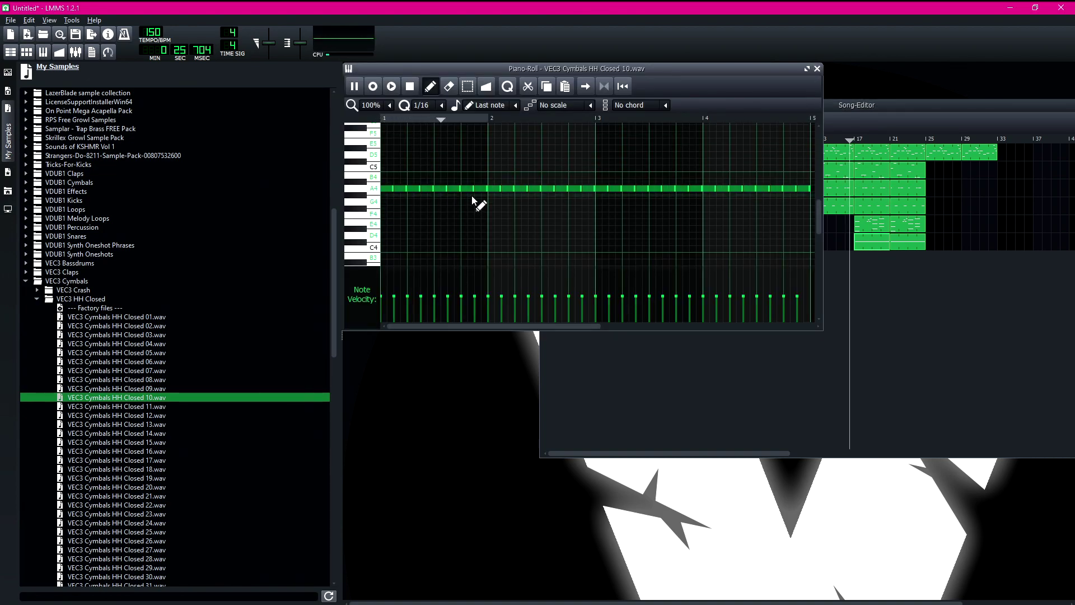
key(space)
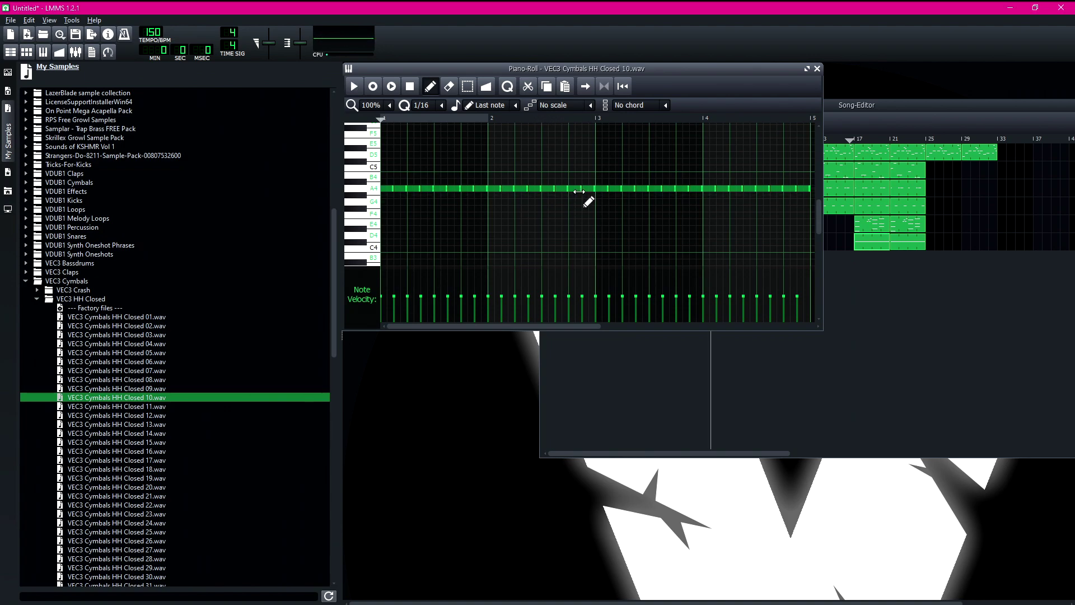
click(577, 190)
click(587, 190)
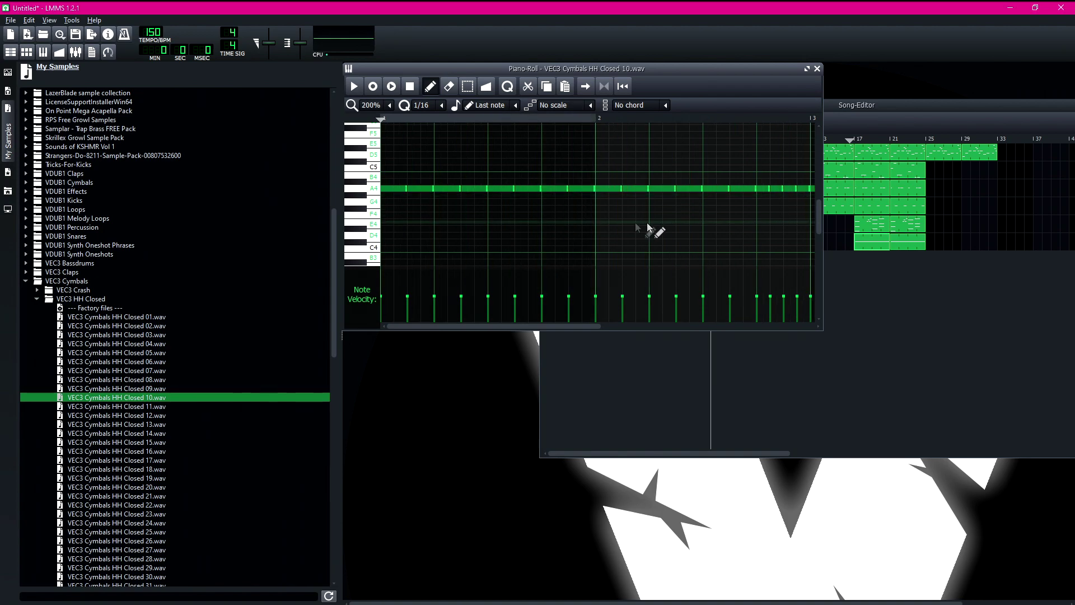
click(805, 189)
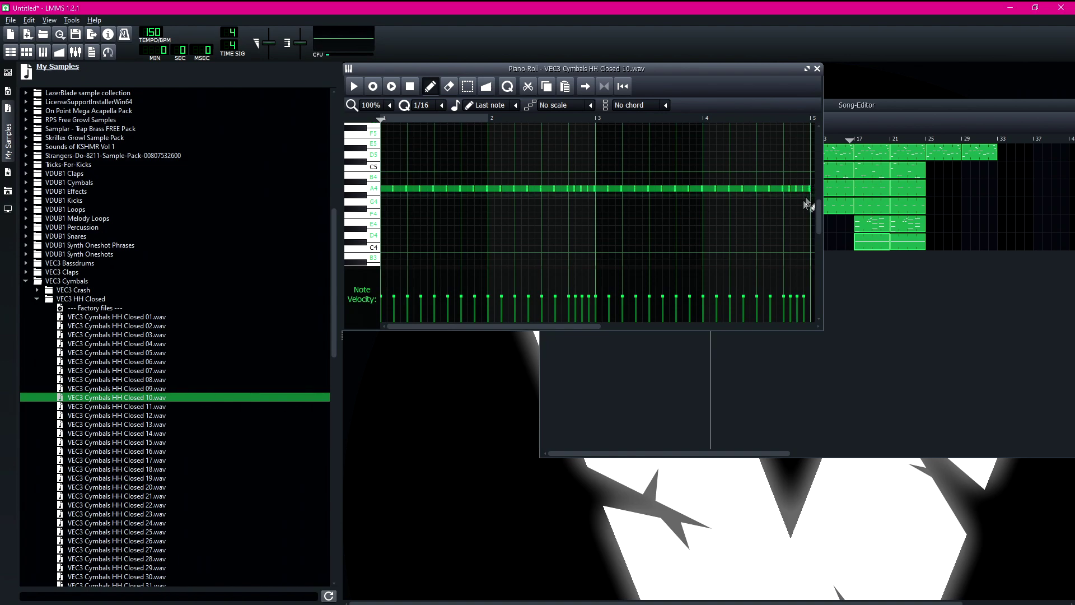
- Close the piano roll, play the arrangement from bar 17 and copy the two Keyzone Classic patterns to bar 25
click(817, 69)
click(852, 140)
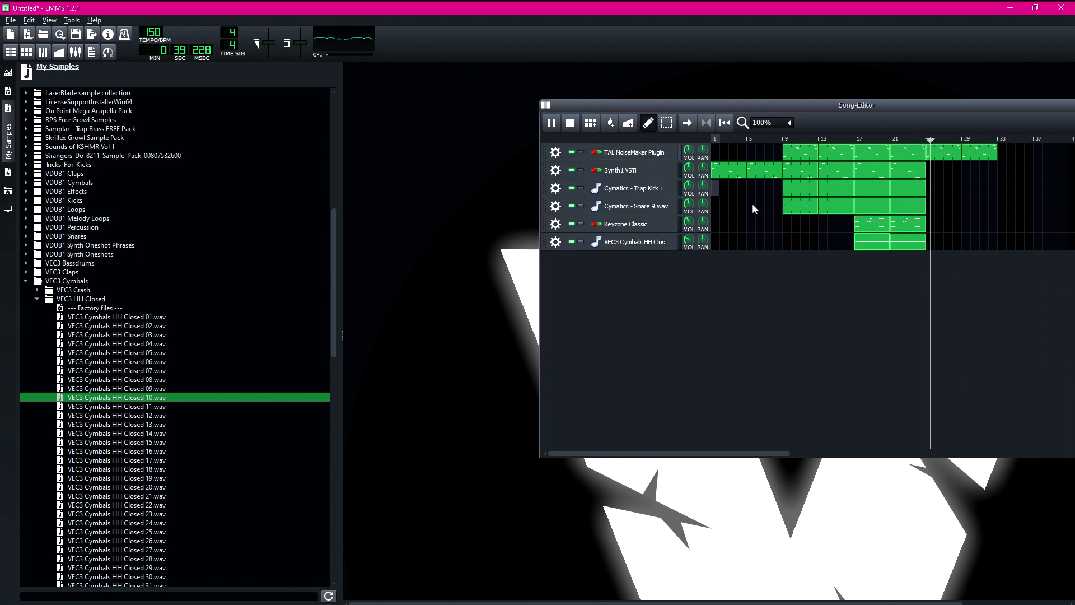
drag(910, 224, 966, 227)
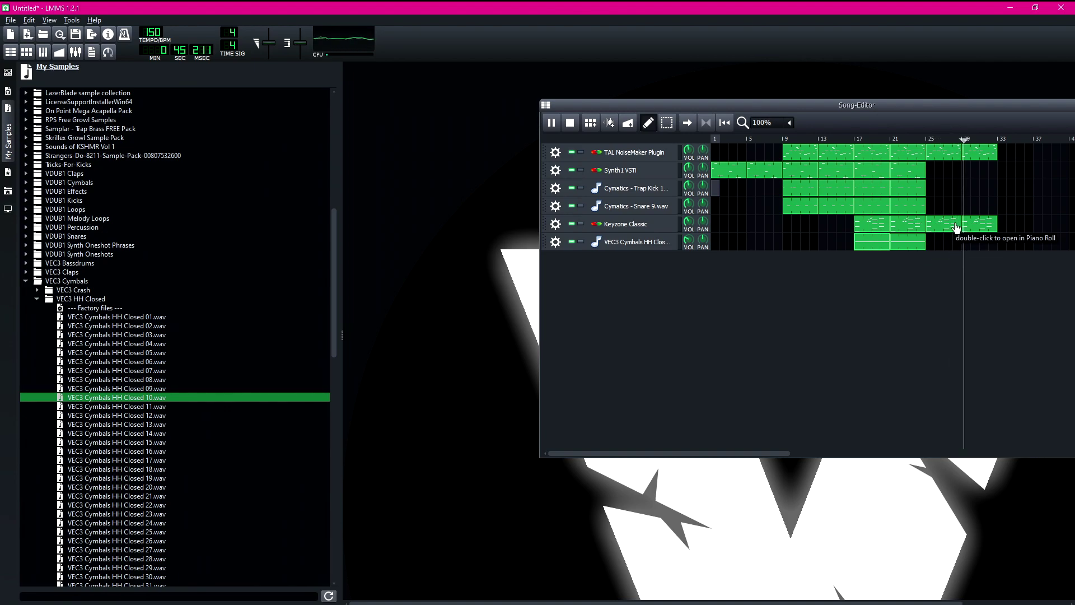
- Stop playback, reposition the Song-Editor window and widen it so the timeline extends to bar 77
drag(887, 105, 721, 107)
key(space)
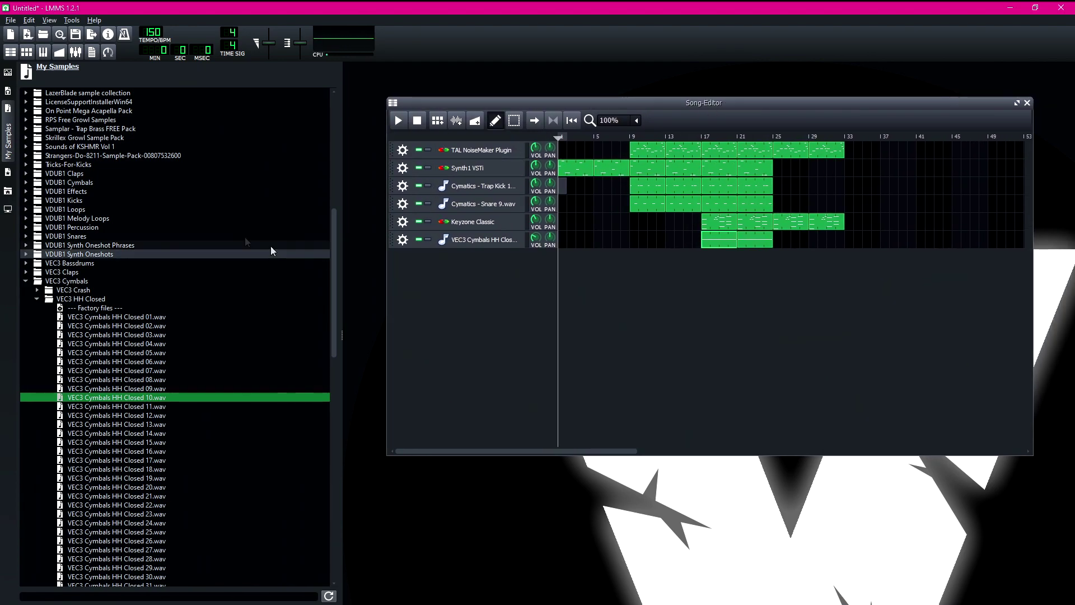
click(7, 160)
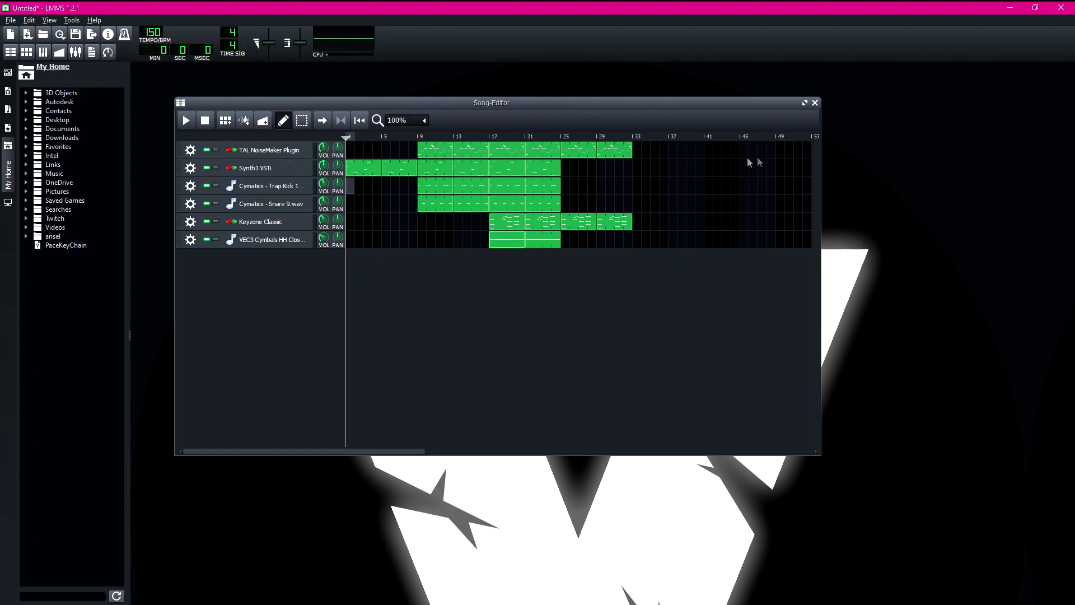
drag(821, 215, 1039, 210)
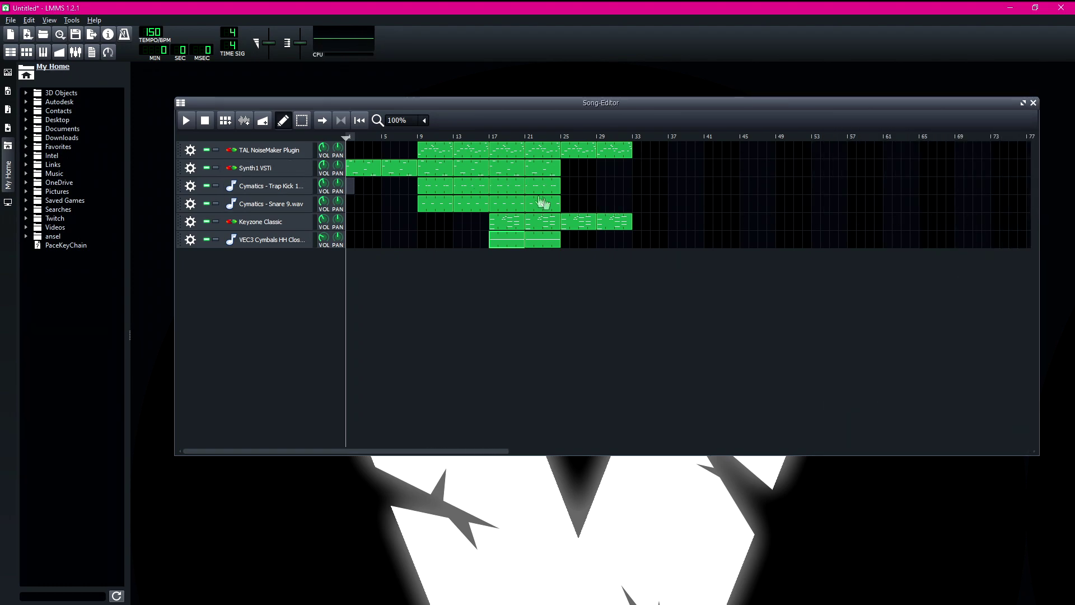
- Add FROM EARTH - D - DARK.wav as a new track and give it a pattern with an A4 note about six bars long
drag(134, 281, 476, 277)
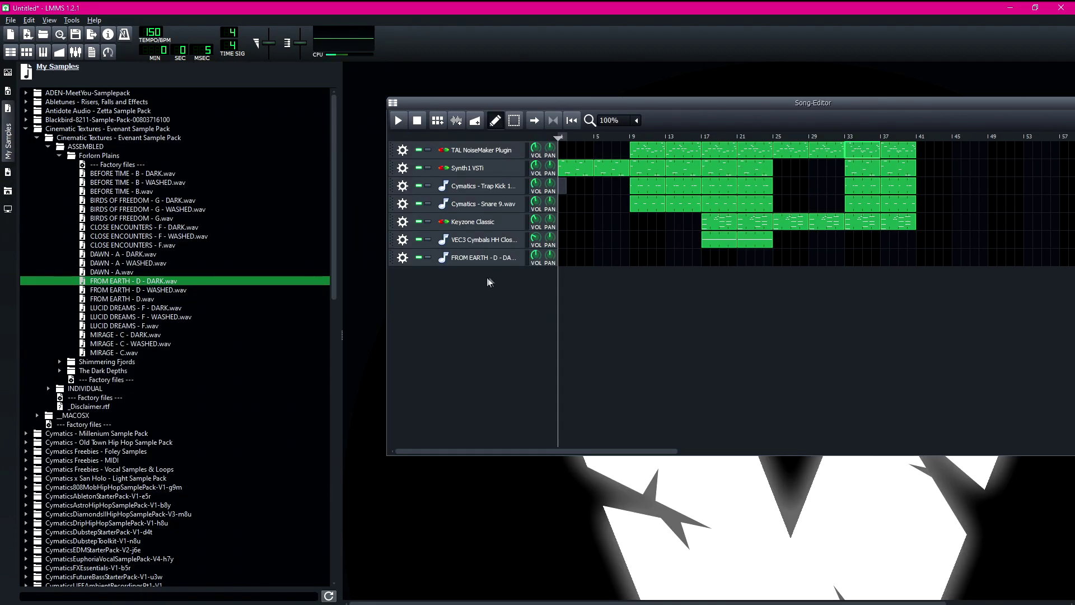
click(471, 257)
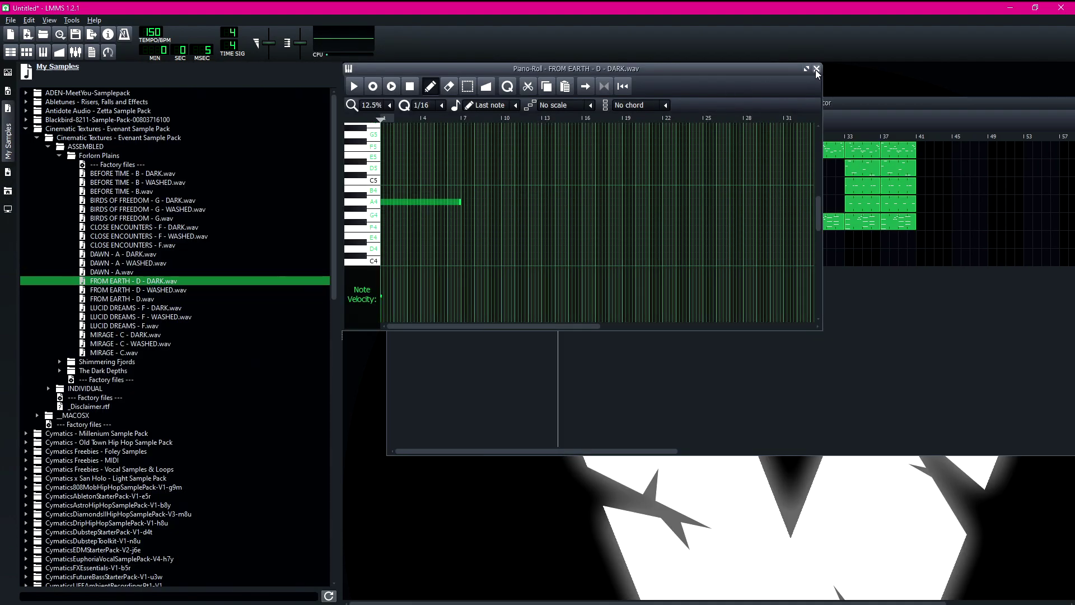
- Lengthen the A4 note in the FROM EARTH - D - DARK.wav pattern to about eight bars and close the piano roll
click(817, 69)
double_click(598, 260)
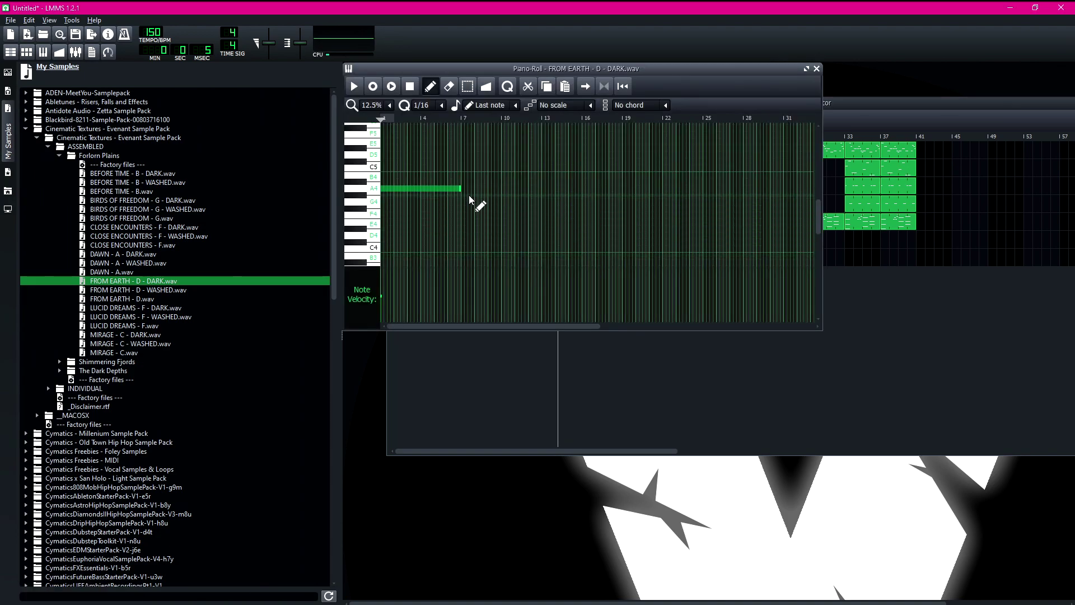
drag(460, 191, 490, 192)
click(817, 69)
- Repeat the FROM EARTH pattern along its track up to bar 41 and lower the track's pitch
drag(607, 260, 637, 259)
drag(643, 259, 782, 259)
drag(784, 258, 849, 261)
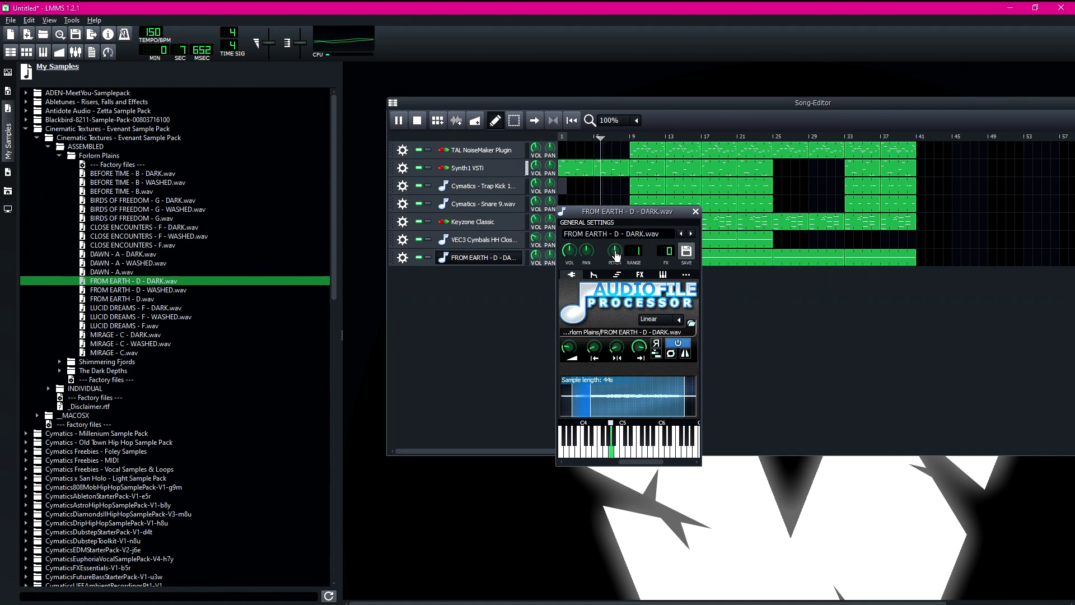
drag(616, 255, 619, 270)
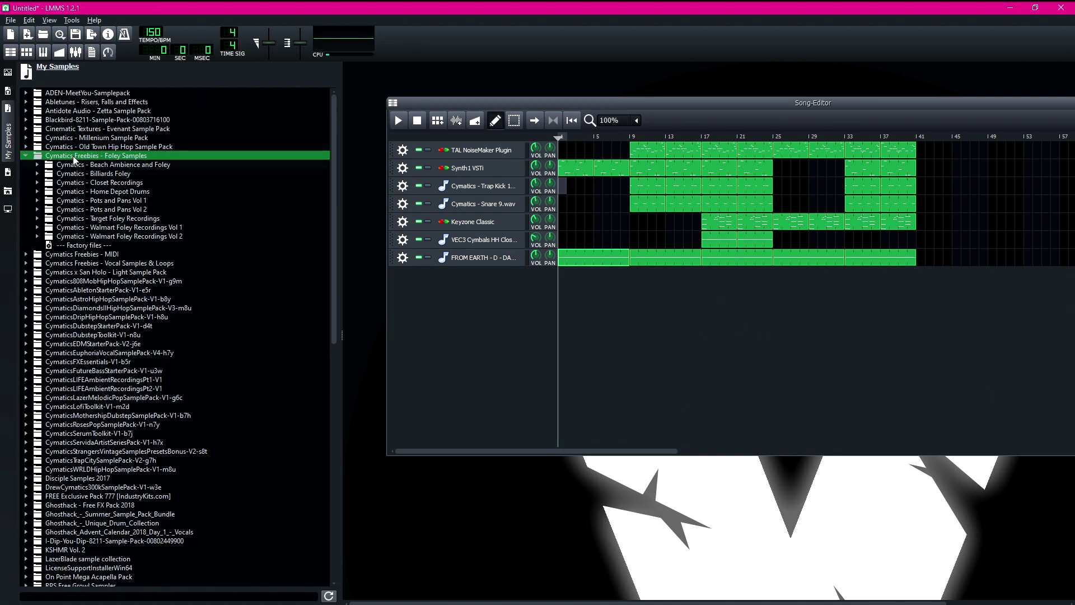
- Add Walking Through Leaves 2.wav from the Cymatics Beach Ambience and Foley samples as a new track
click(37, 165)
click(48, 173)
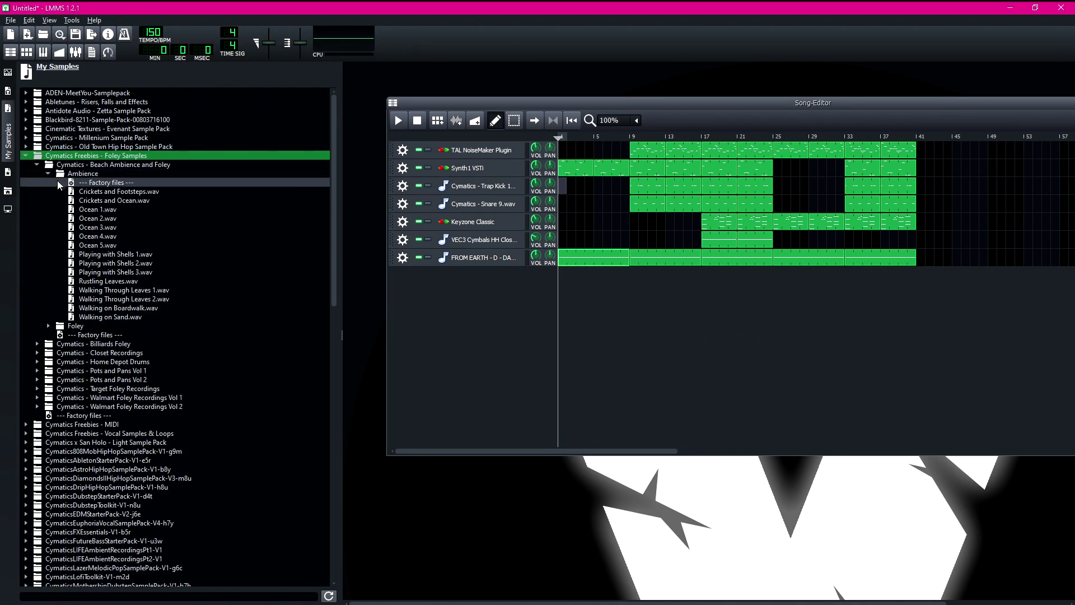
click(96, 193)
drag(112, 299, 508, 292)
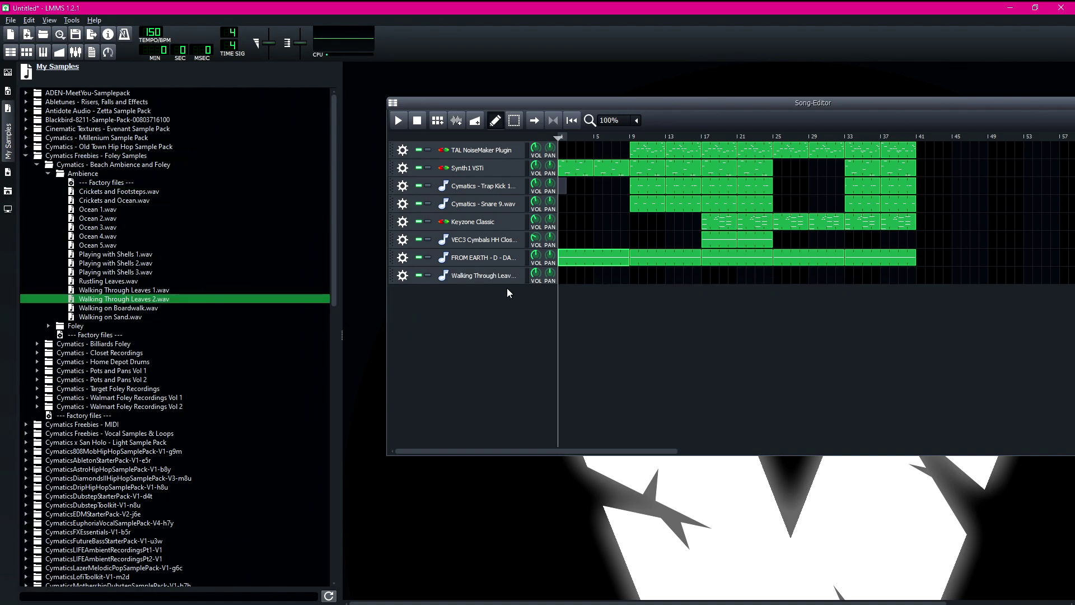
- Create a pattern at the start of the Walking Through Leaves track and repeat it up to bar 41
click(566, 274)
drag(562, 275, 639, 277)
drag(641, 278, 857, 275)
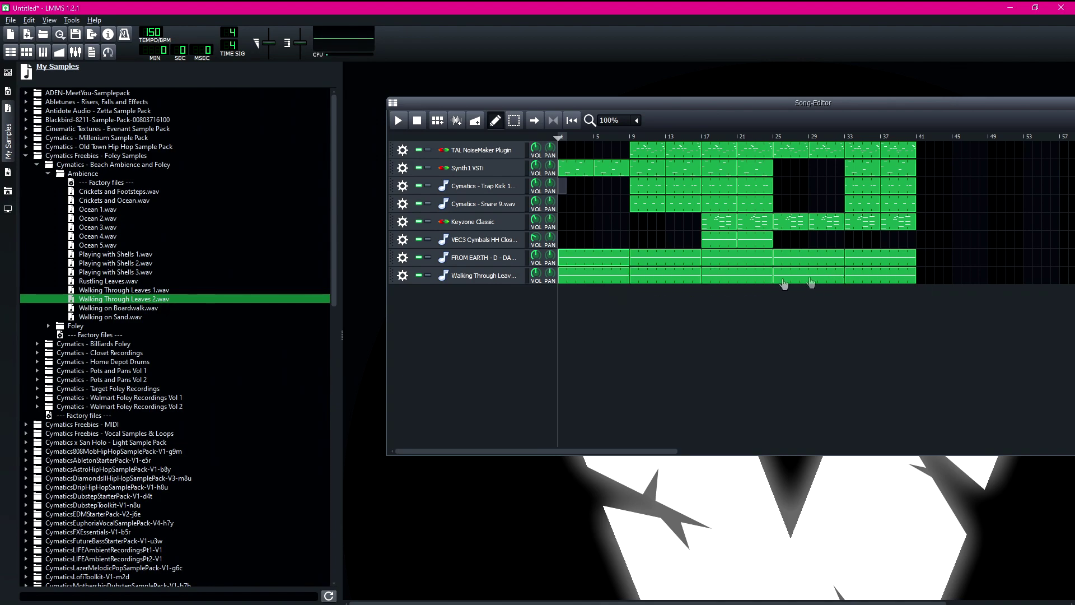
- Add the C* Plate2x2 stereo plate reverb to the Walking Through Leaves track's effects chain
click(493, 278)
click(729, 312)
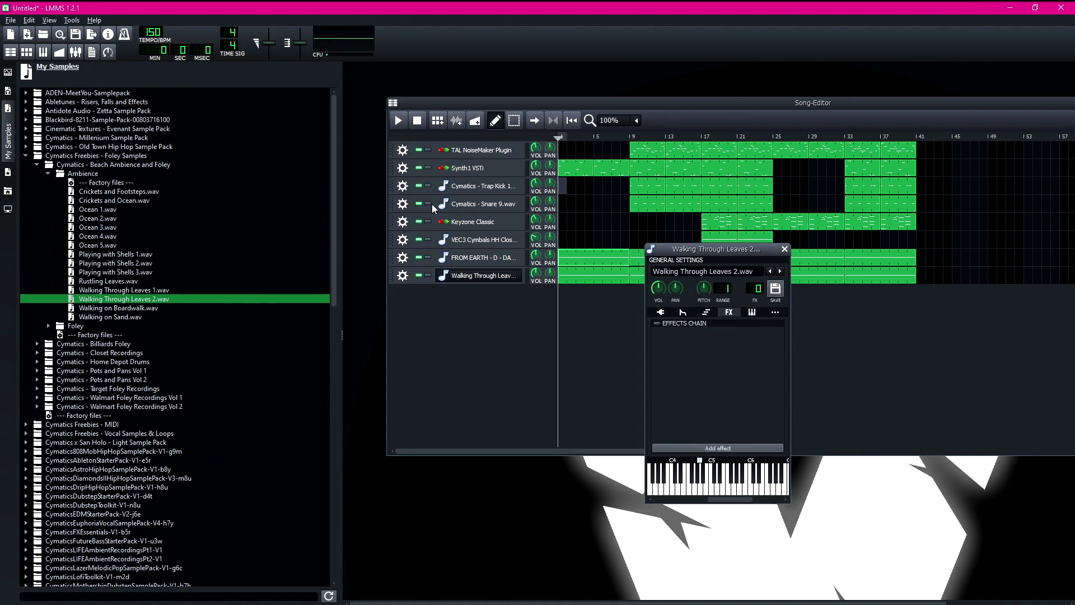
click(718, 448)
text(rever)
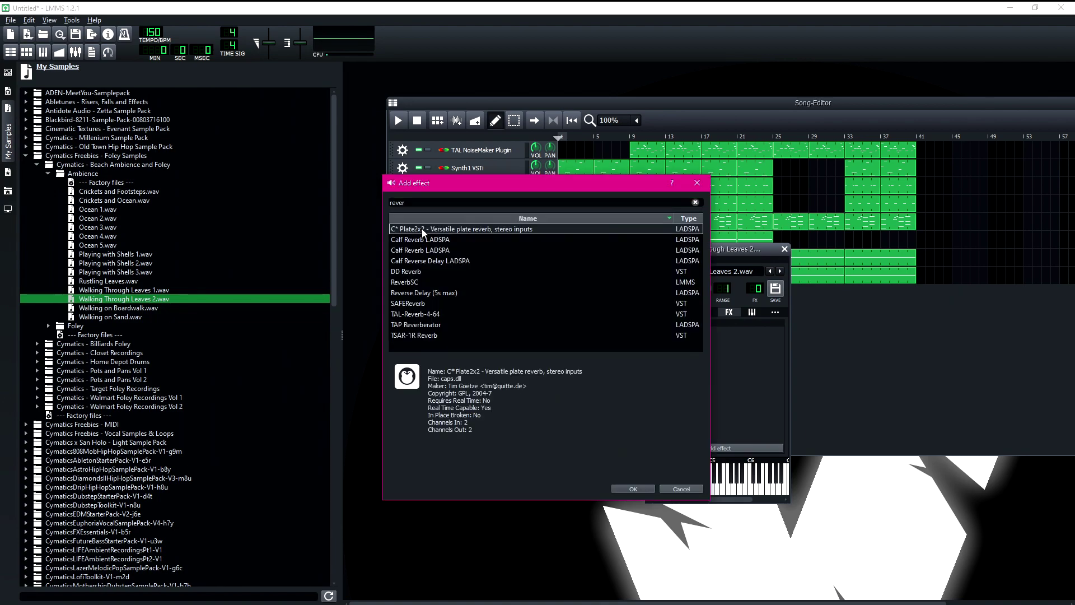
double_click(422, 230)
- Adjust the C* Plate2x2 reverb while playing the song, and lower the Walking Through Leaves track's volume
mouse_move(370, 528)
mouse_down()
mouse_move(370, 516)
mouse_move(369, 528)
mouse_up()
click(398, 120)
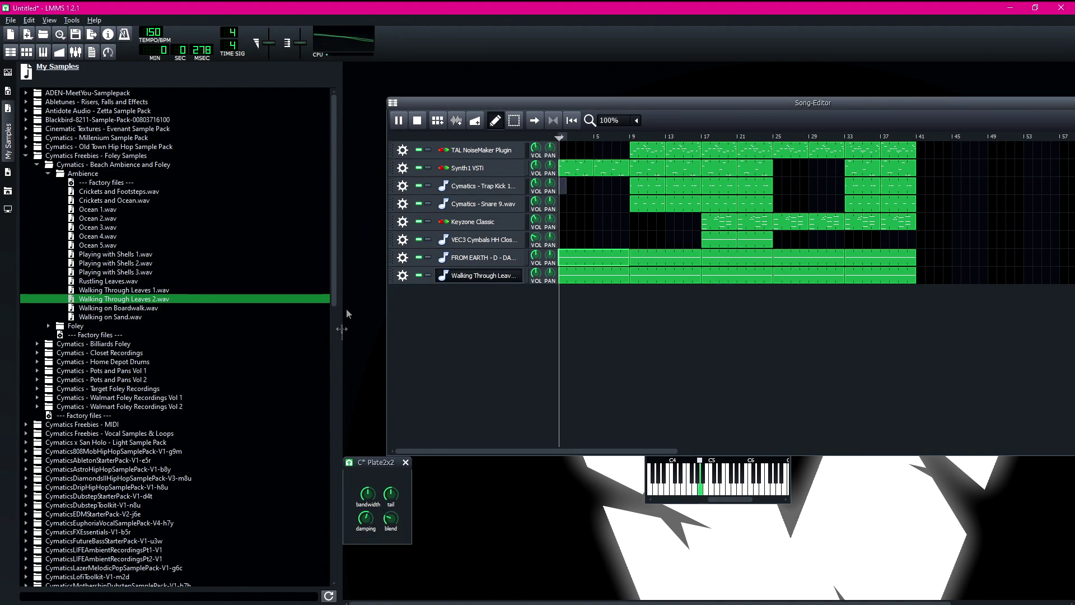
mouse_move(391, 493)
mouse_down()
mouse_move(390, 475)
mouse_move(368, 488)
mouse_move(390, 516)
mouse_move(391, 506)
mouse_up()
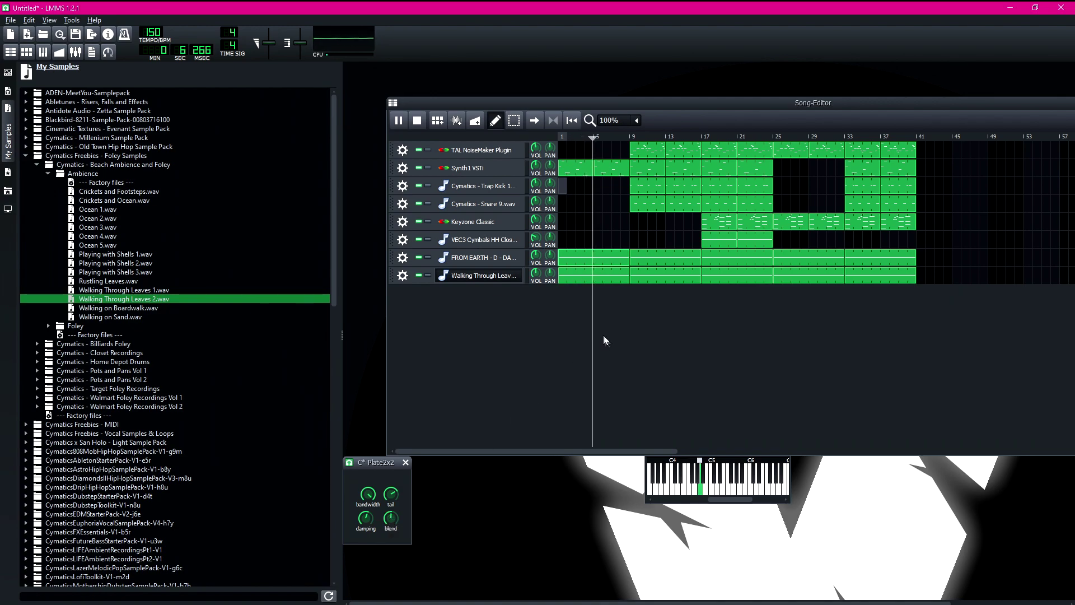
drag(535, 274, 536, 288)
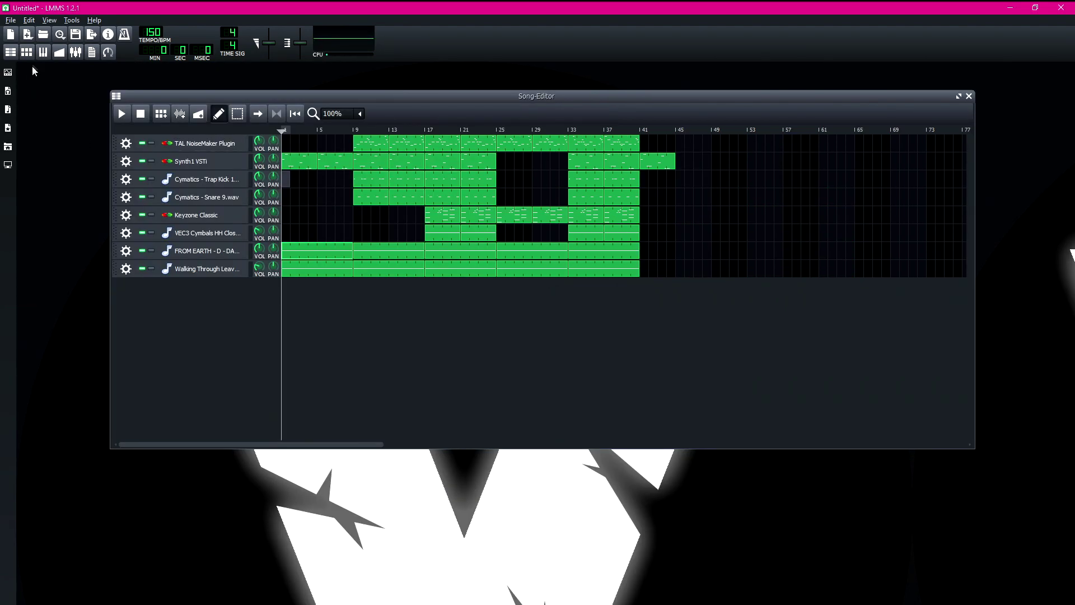
- Add a new VeSTige instrument track and load the Synth1 VSTi plugin into it
click(8, 72)
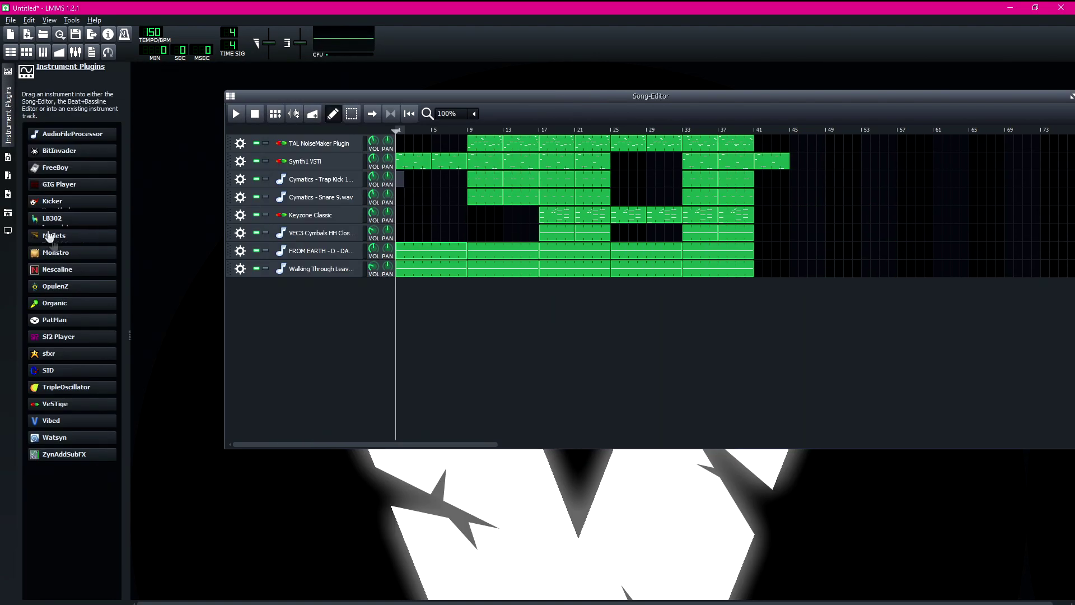
drag(55, 403, 312, 289)
click(564, 368)
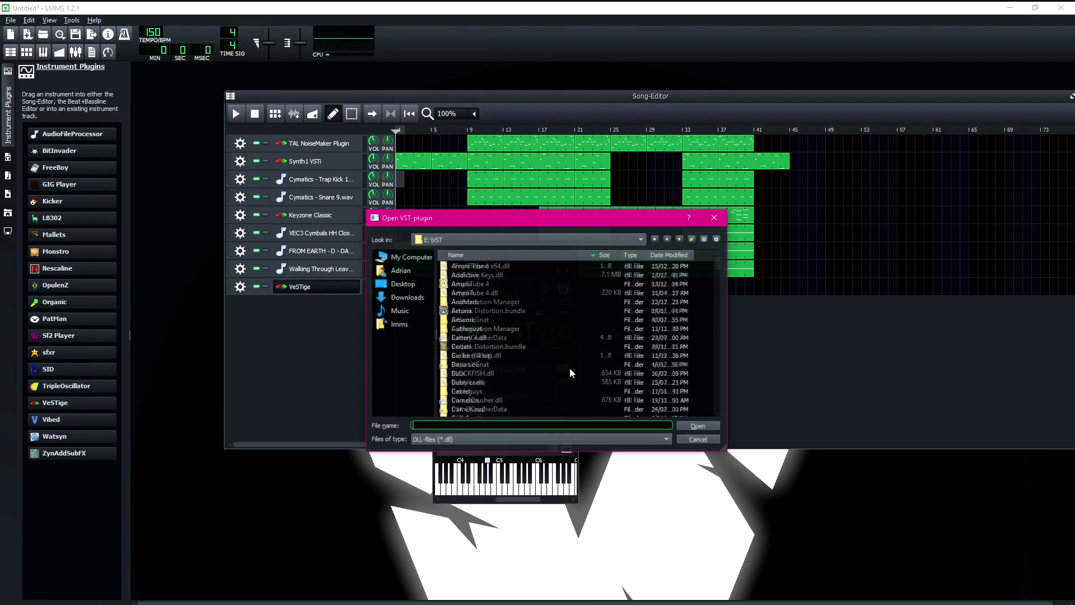
scroll(501, 310, down, 5)
scroll(501, 310, down, 15)
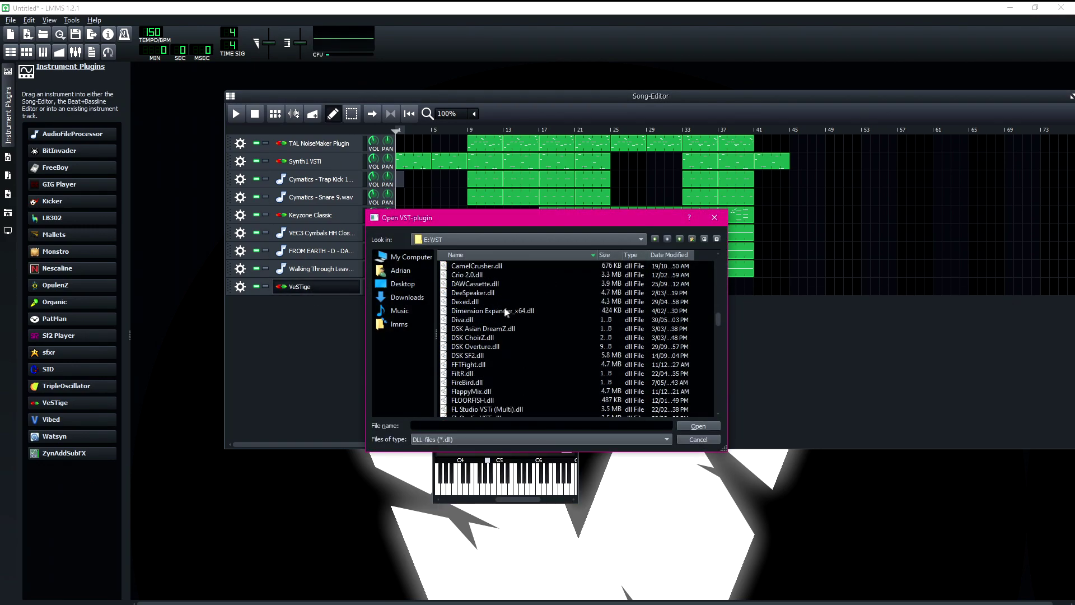
scroll(503, 317, up, 6)
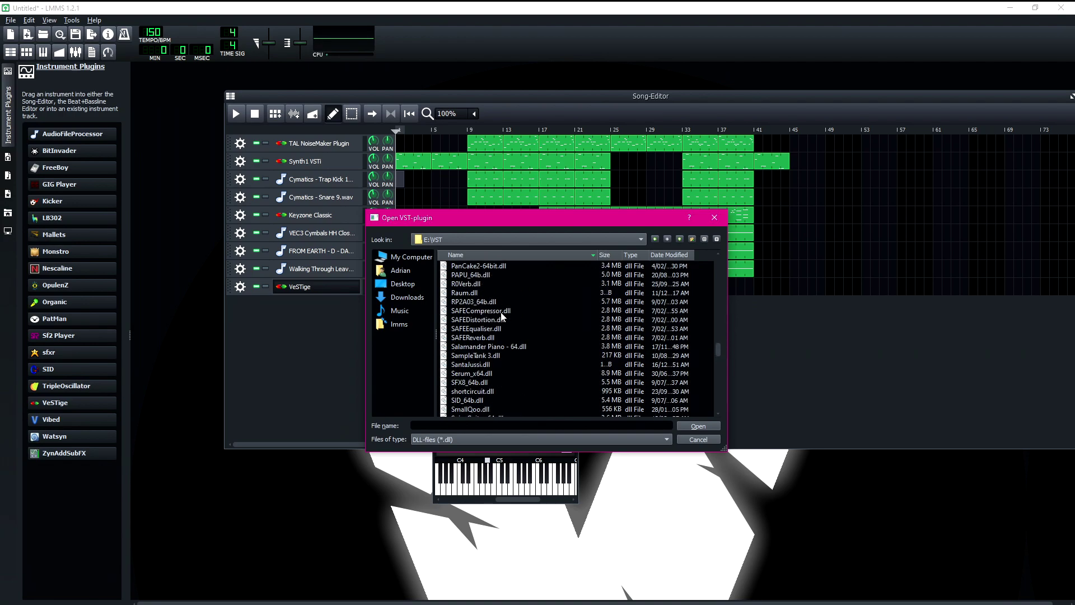
scroll(501, 333, up, 11)
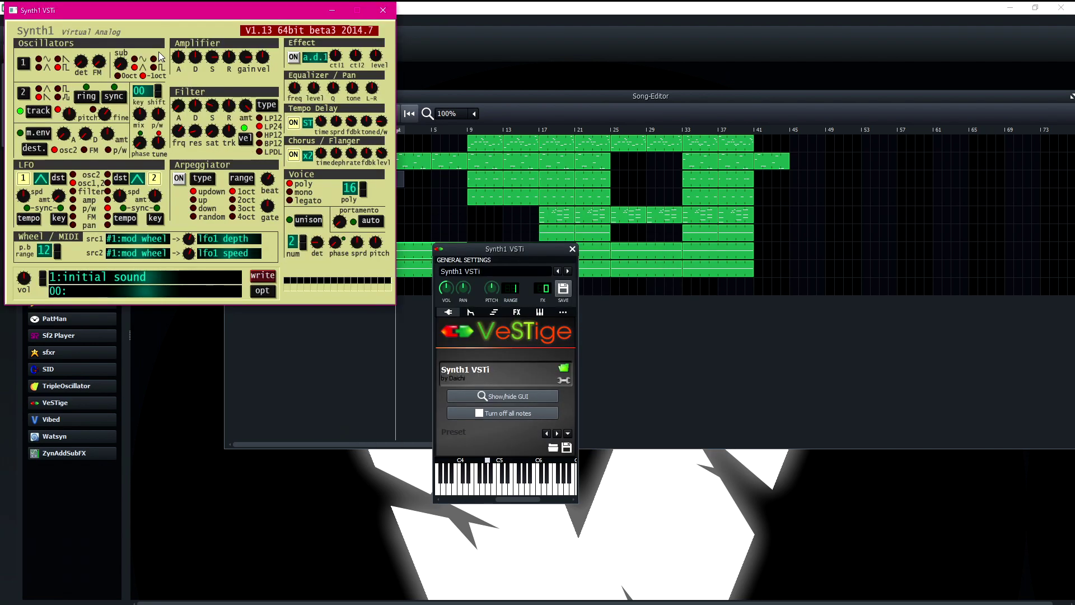
- Adjust Synth1's amplifier envelope, gain and oscillator detune, and enable unison with 8 voices and adjusted detune
drag(195, 57, 218, 22)
drag(246, 57, 203, 17)
drag(82, 62, 125, 36)
drag(298, 247, 318, 182)
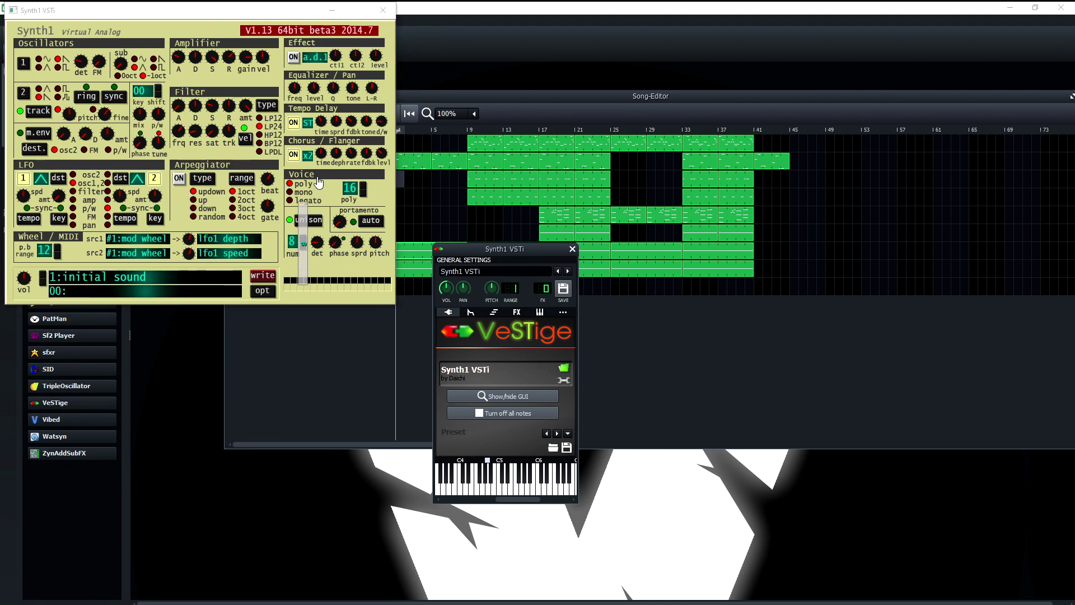
mouse_move(317, 244)
mouse_down()
mouse_move(334, 273)
mouse_move(336, 250)
mouse_up()
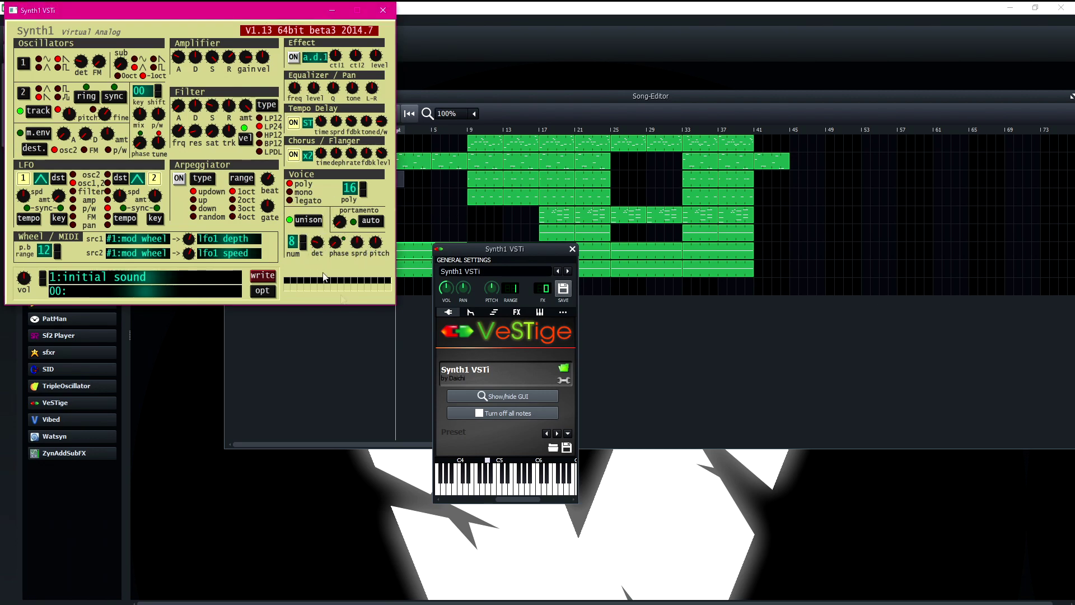
- Play single notes and chords to audition the new Synth1 sound
click(483, 248)
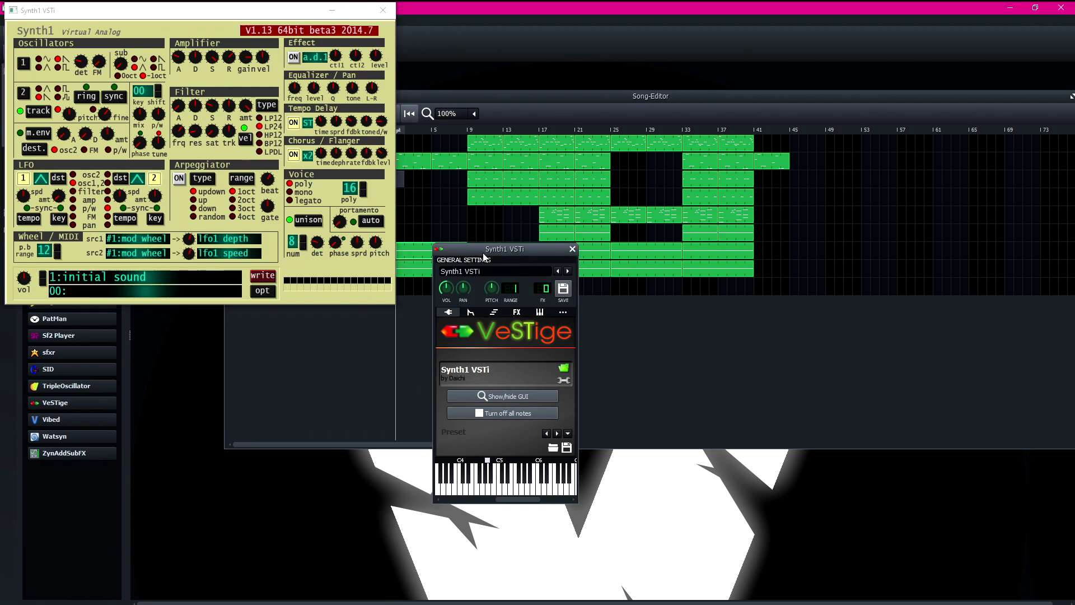
key(h)
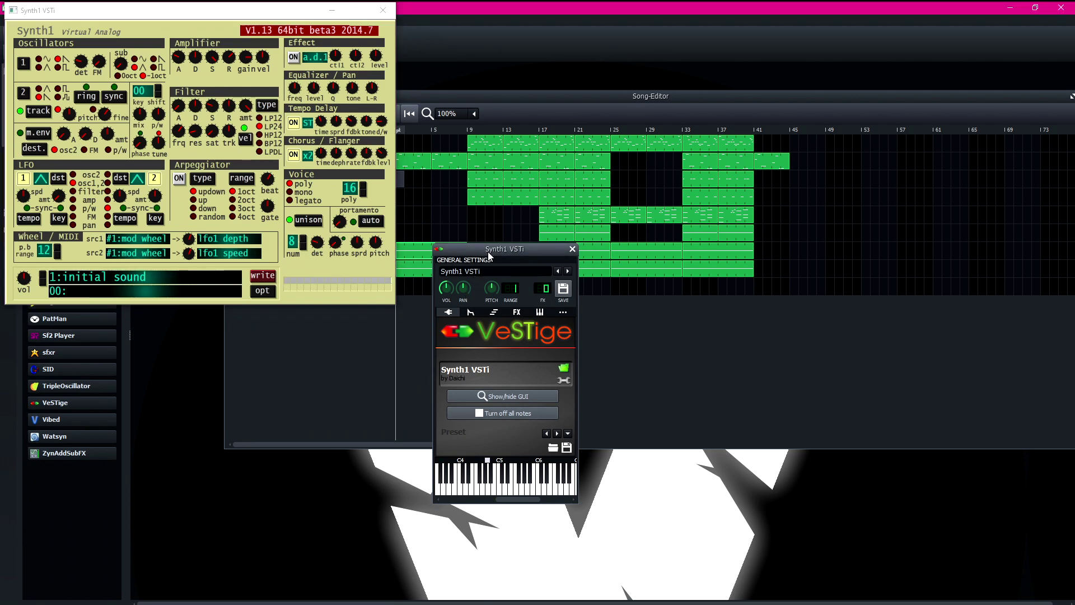
key(h)
key(t)
key(u)
key(o)
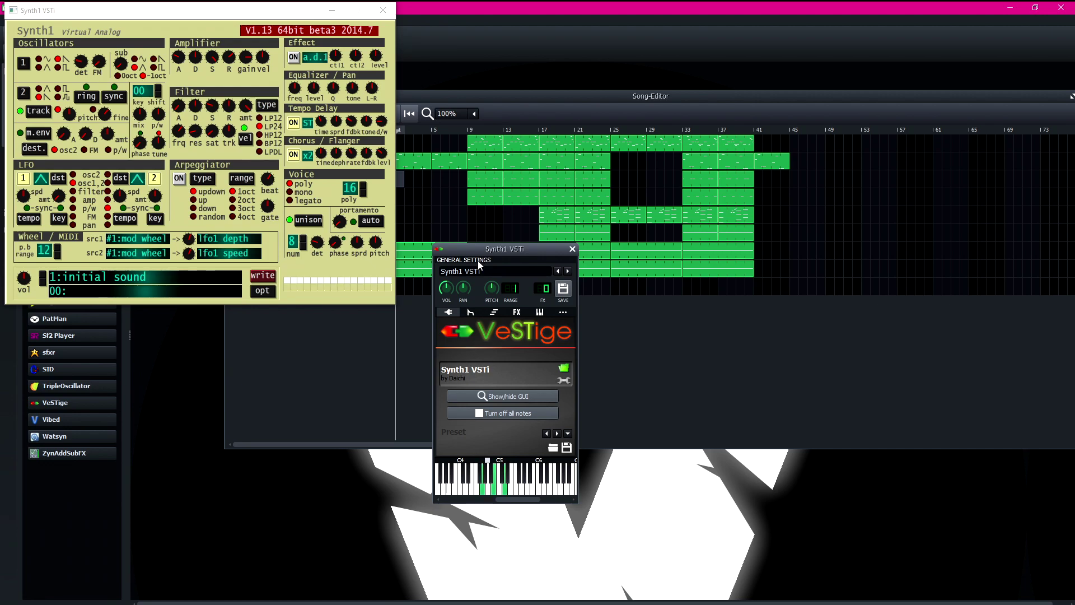
key(t)
key(u)
key(o)
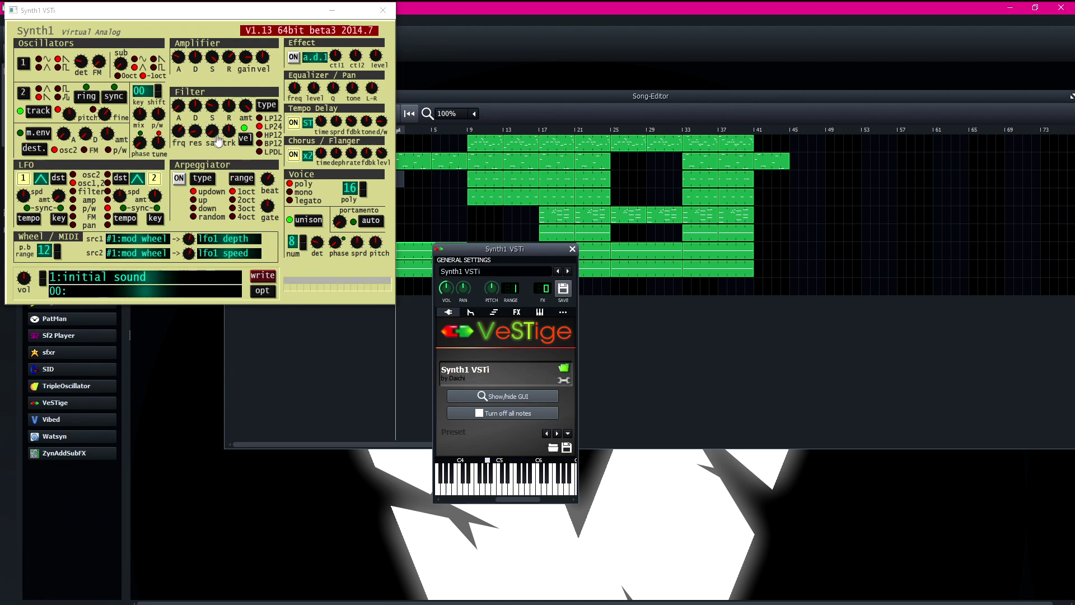
- Adjust the Synth1 filter's envelope amount and audition the sound with chords and repeated notes
click(266, 119)
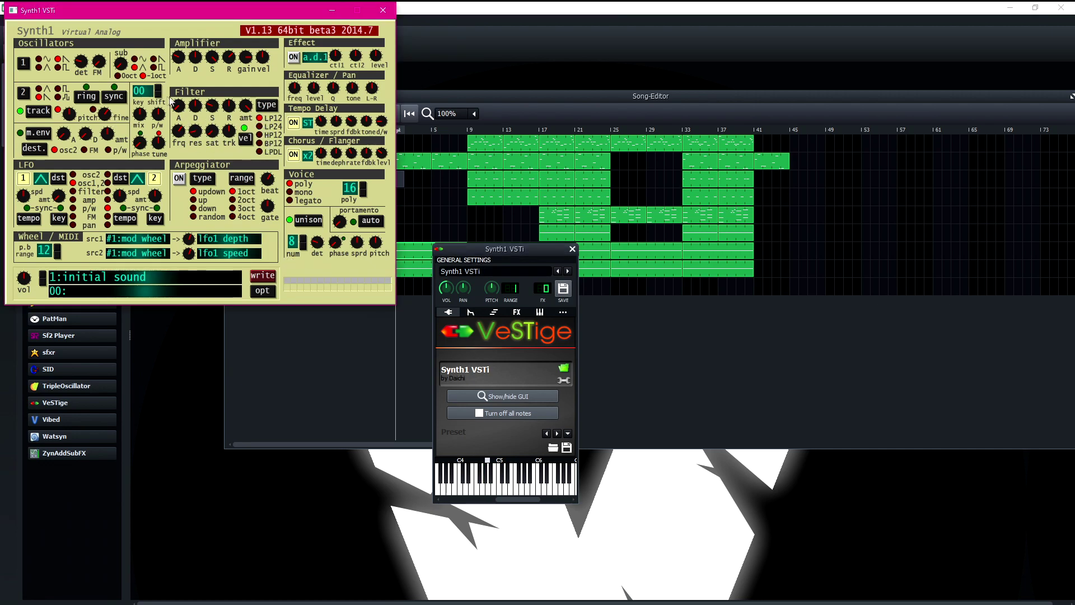
drag(246, 107, 470, 249)
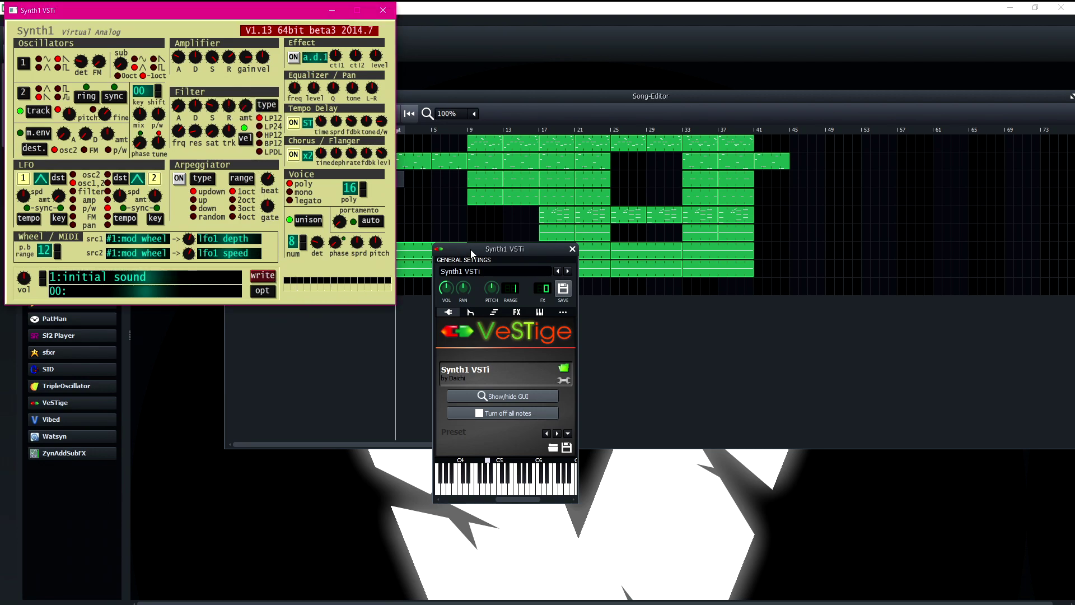
click(469, 251)
key(t)
key(u)
key(o)
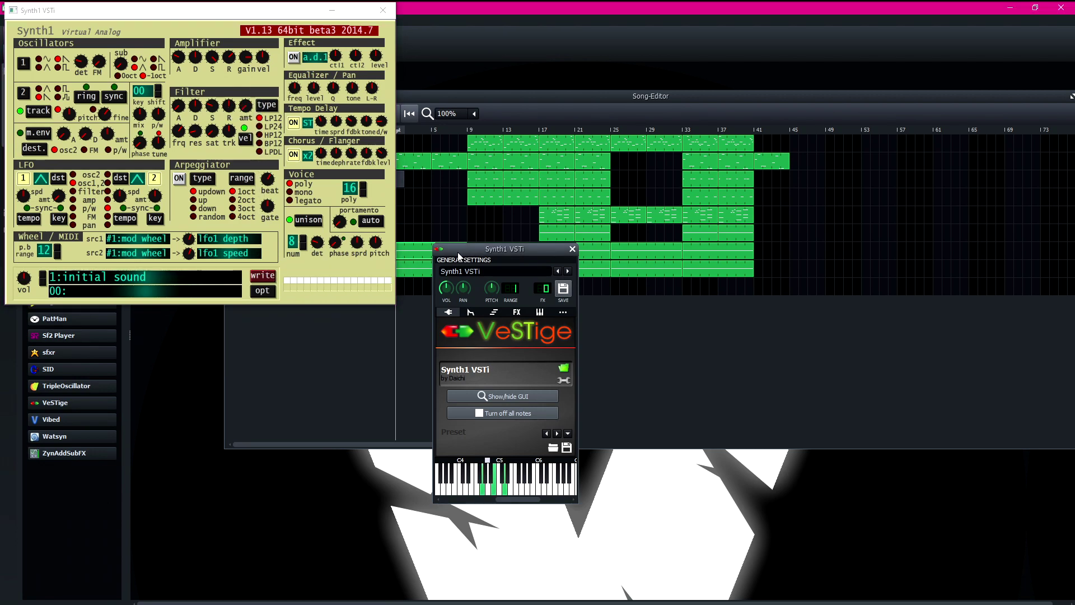
key(t)
key(u)
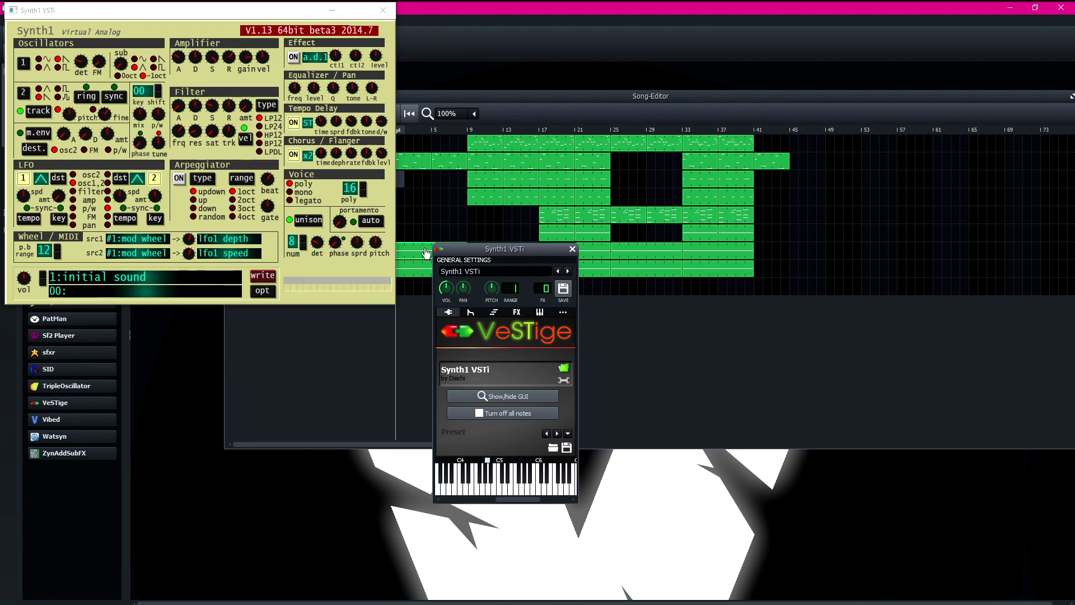
key(u)
key(u)
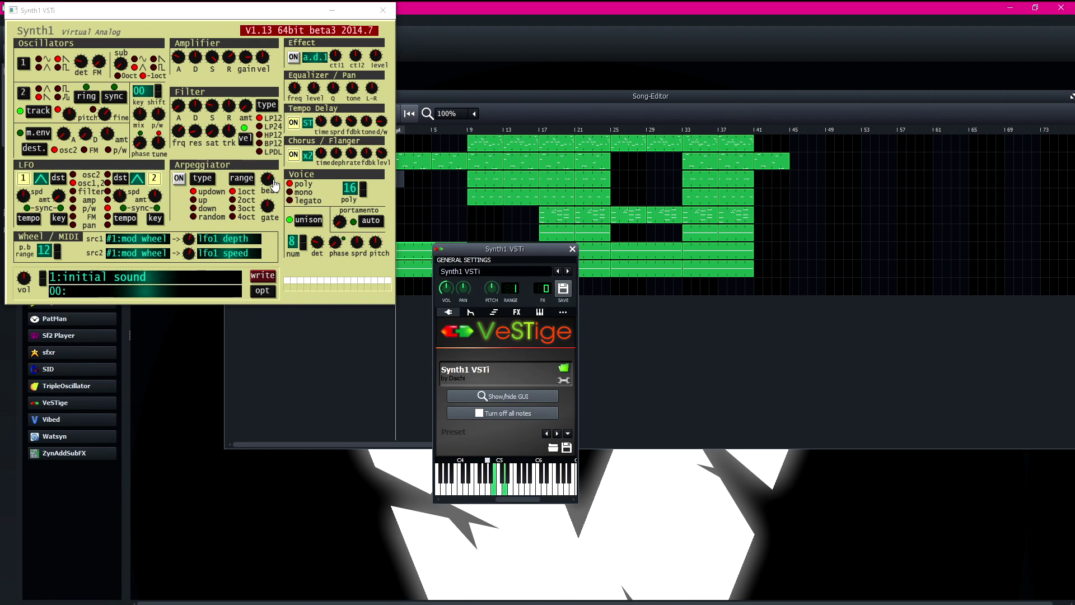
key(u)
- Adjust the Synth1 filter frequency and audition the sound with chords
click(223, 47)
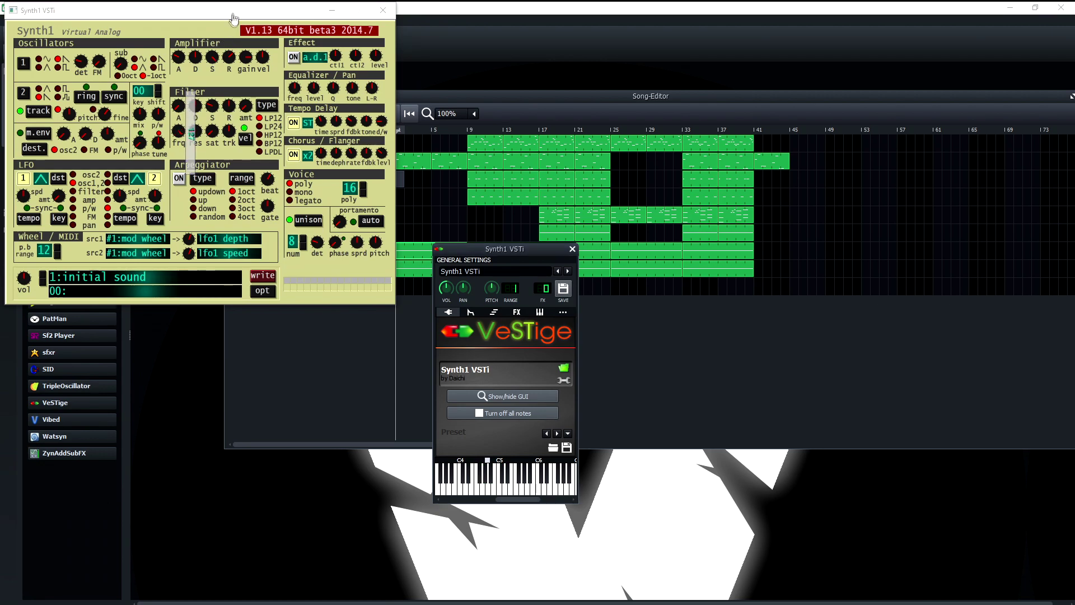
drag(177, 134, 219, 67)
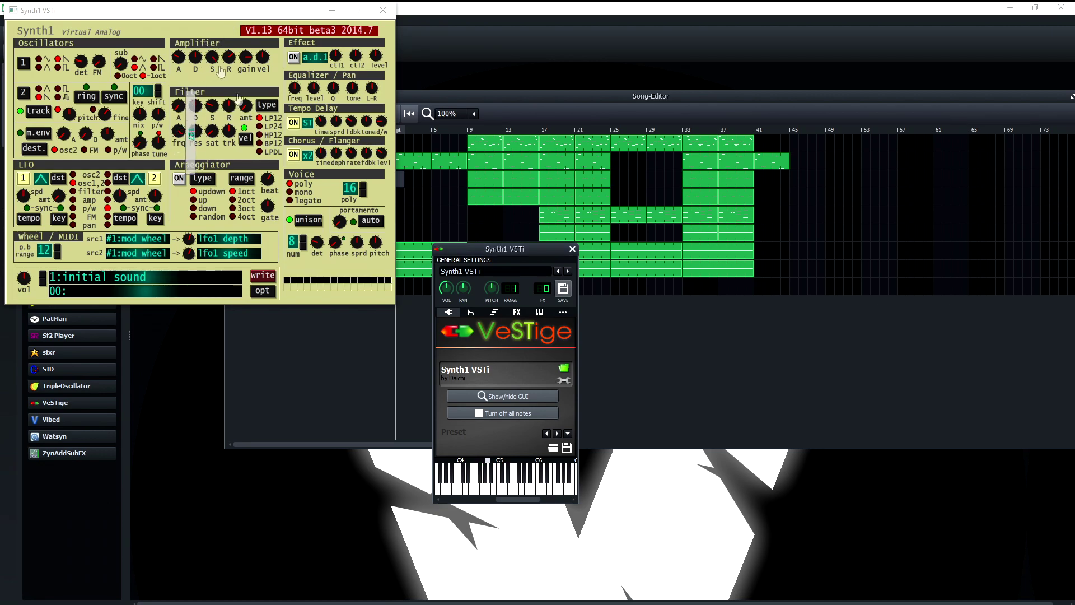
click(476, 253)
key(t)
key(u)
key(o)
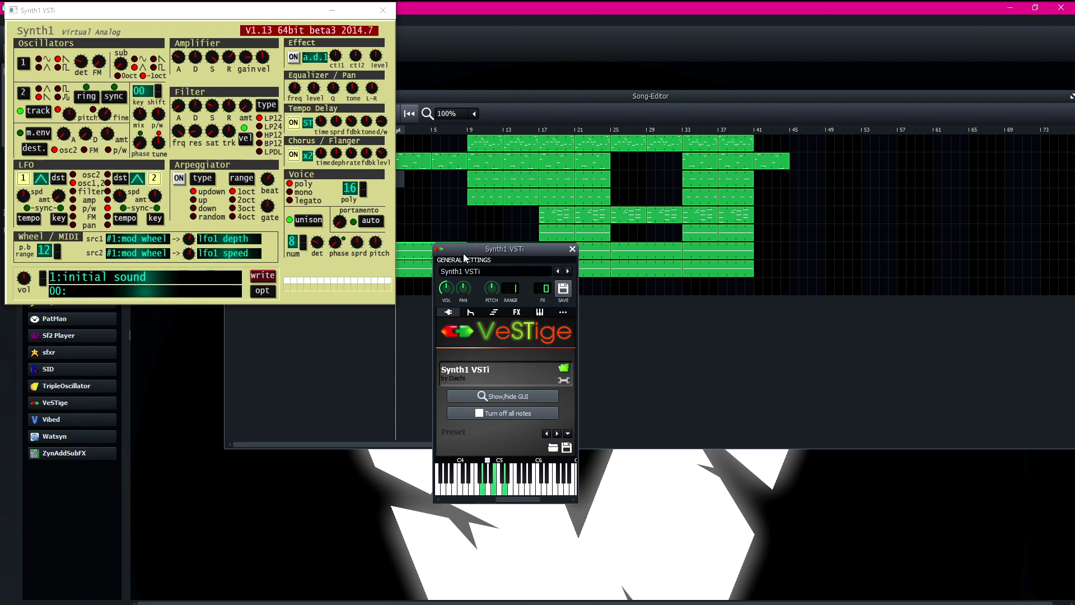
key(t)
key(o)
- Adjust the Synth1 filter attack, audition it, and lower the new Synth1 track's volume
click(187, 106)
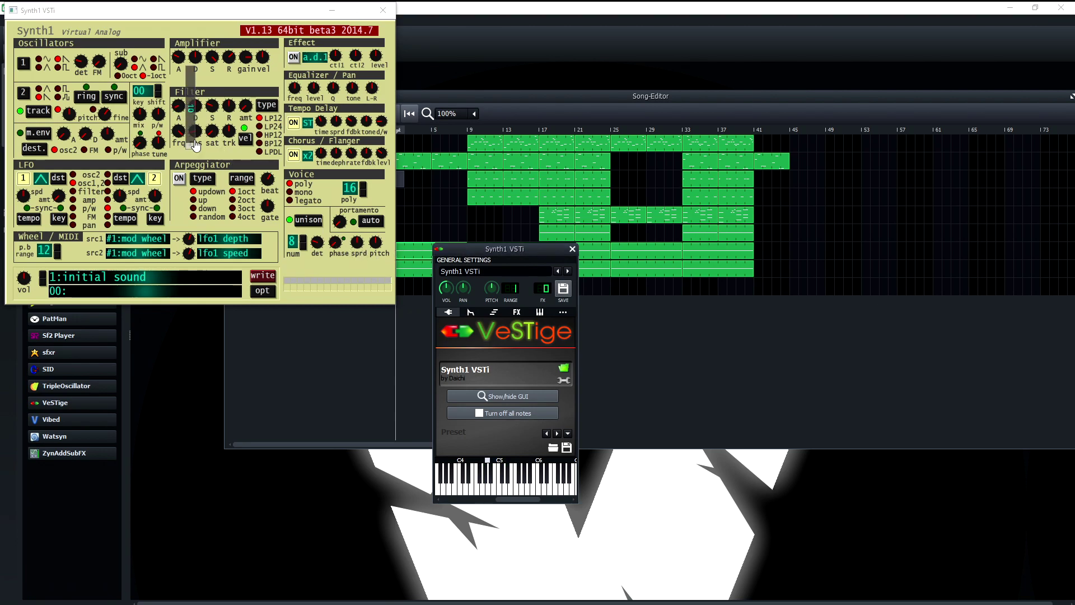
click(474, 247)
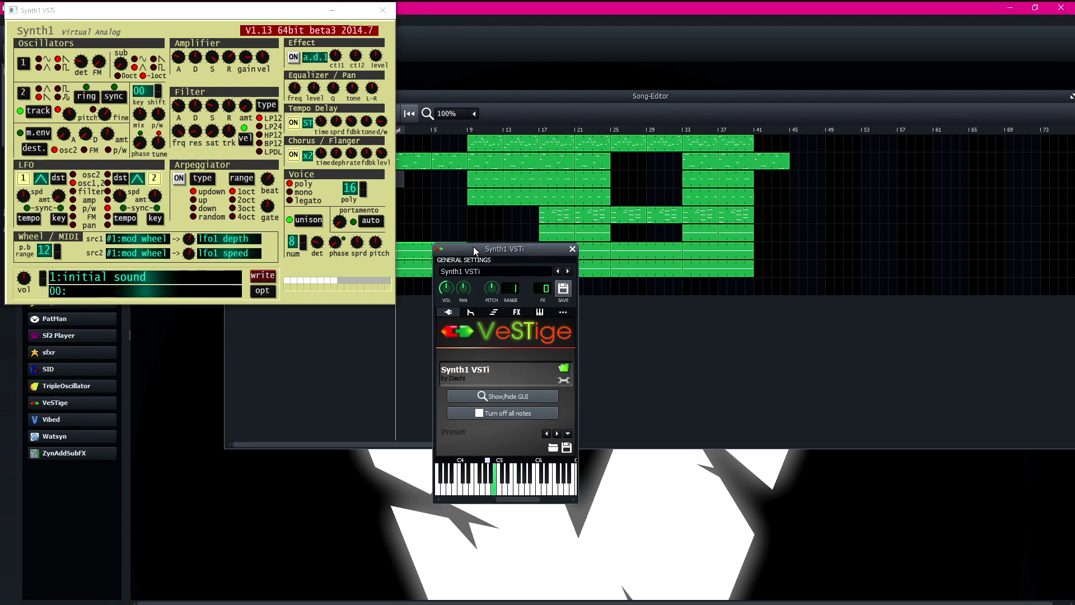
click(186, 75)
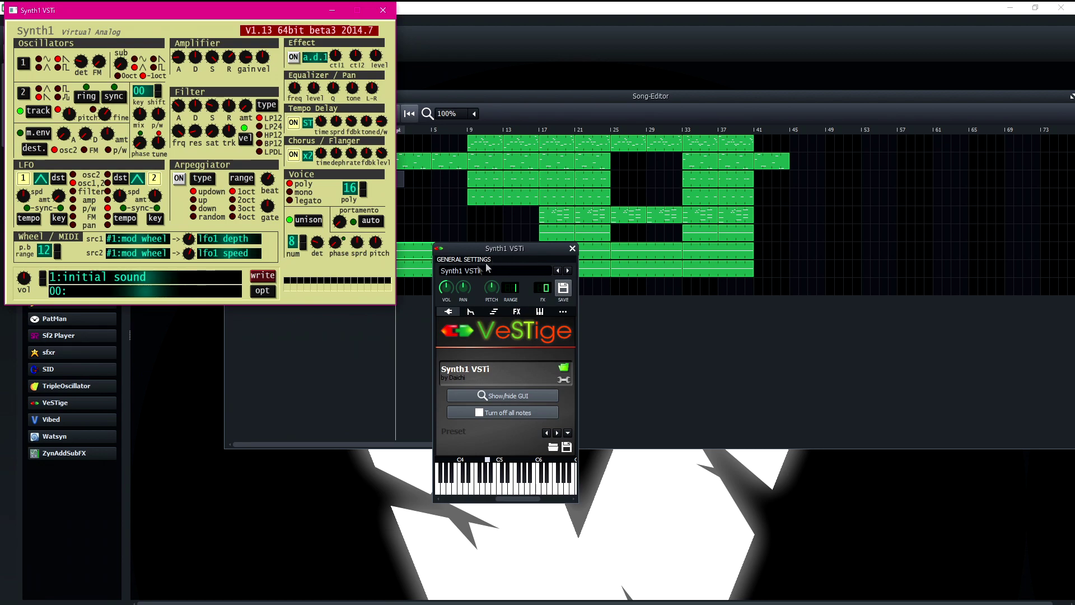
click(446, 287)
click(571, 249)
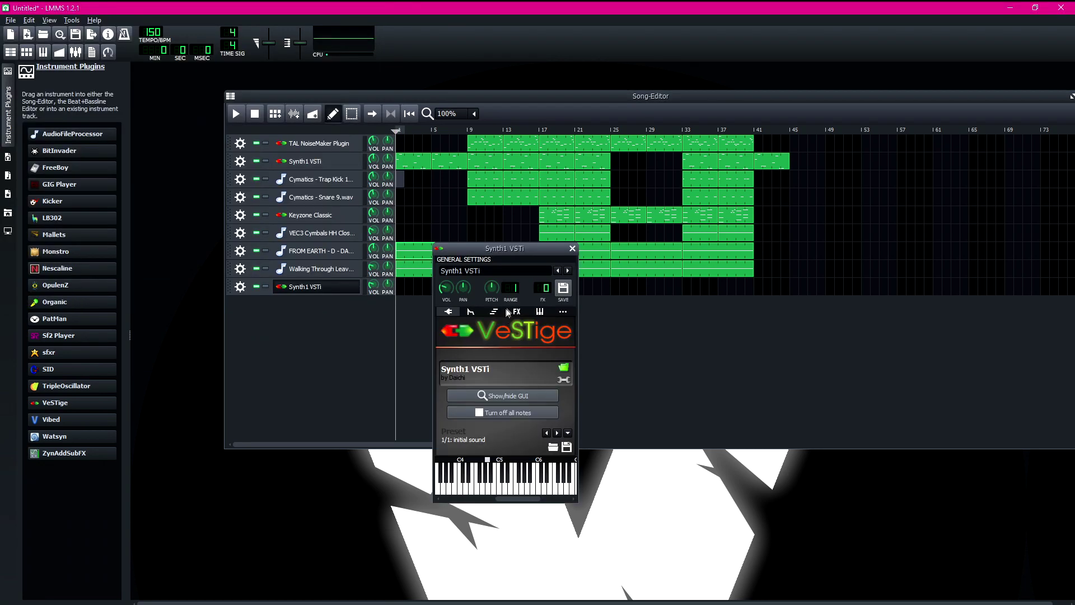
- Add the C* Plate2x2 reverb to the new Synth1 track's effects chain
click(518, 315)
click(509, 447)
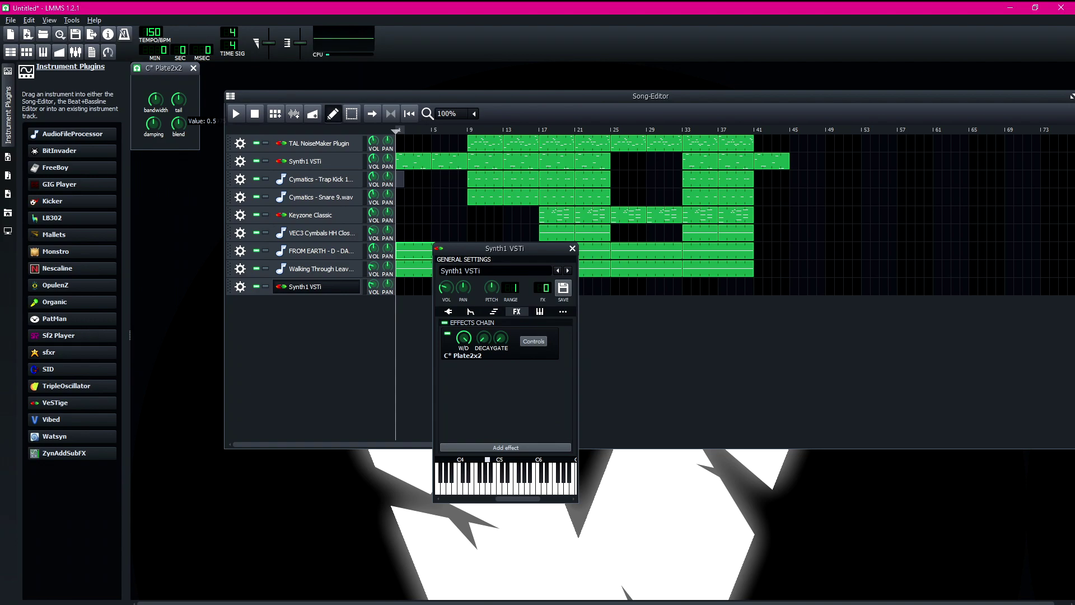
- Copy the new Synth1 track's short pattern from bar 4 to bar 8 and lower that track's volume
click(192, 70)
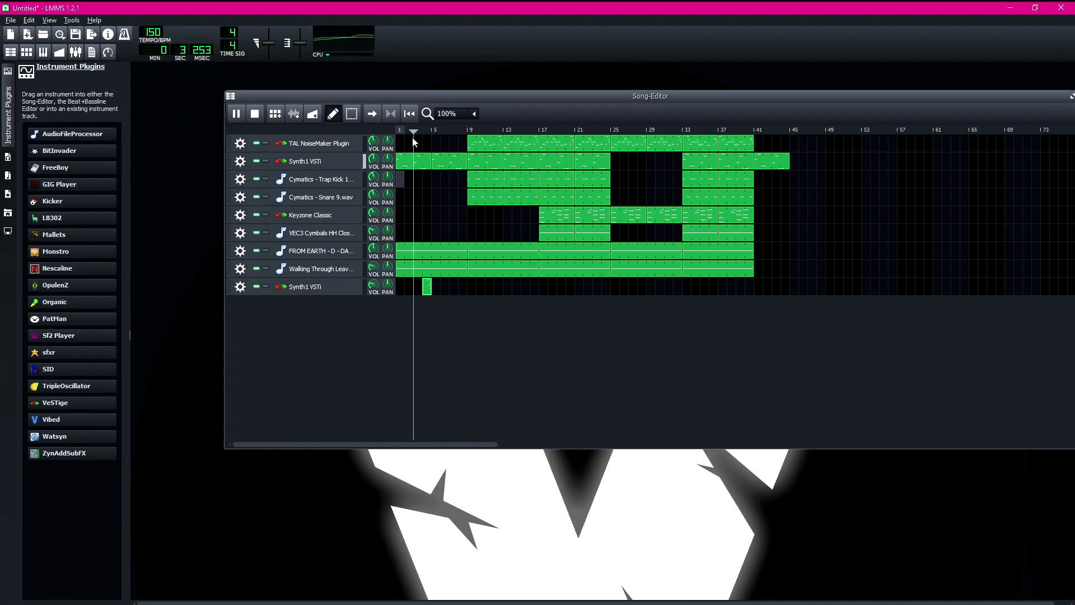
drag(428, 286, 464, 288)
drag(373, 284, 373, 308)
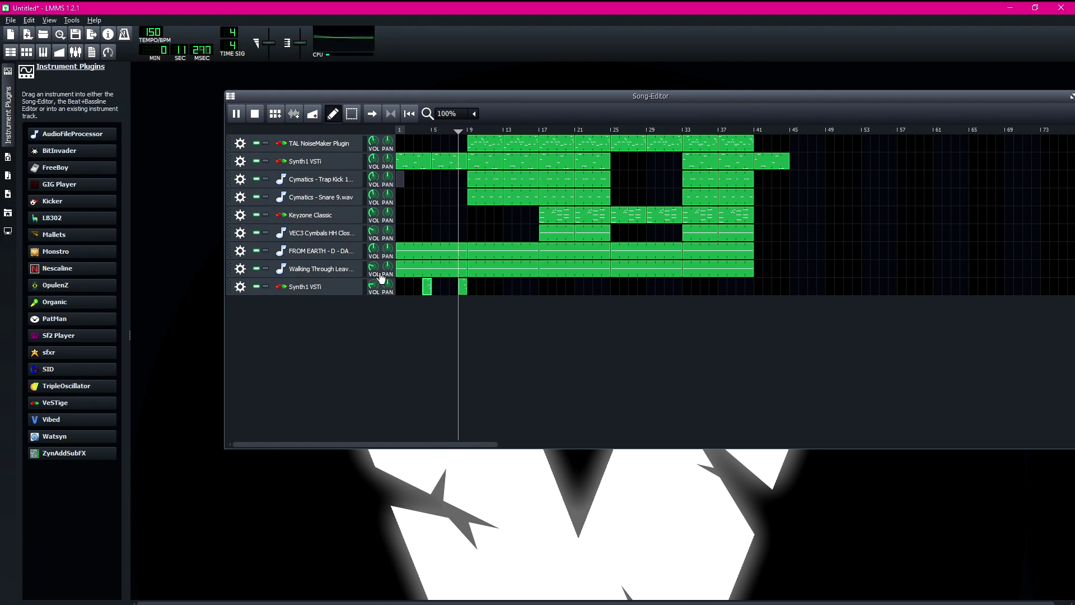
key(space)
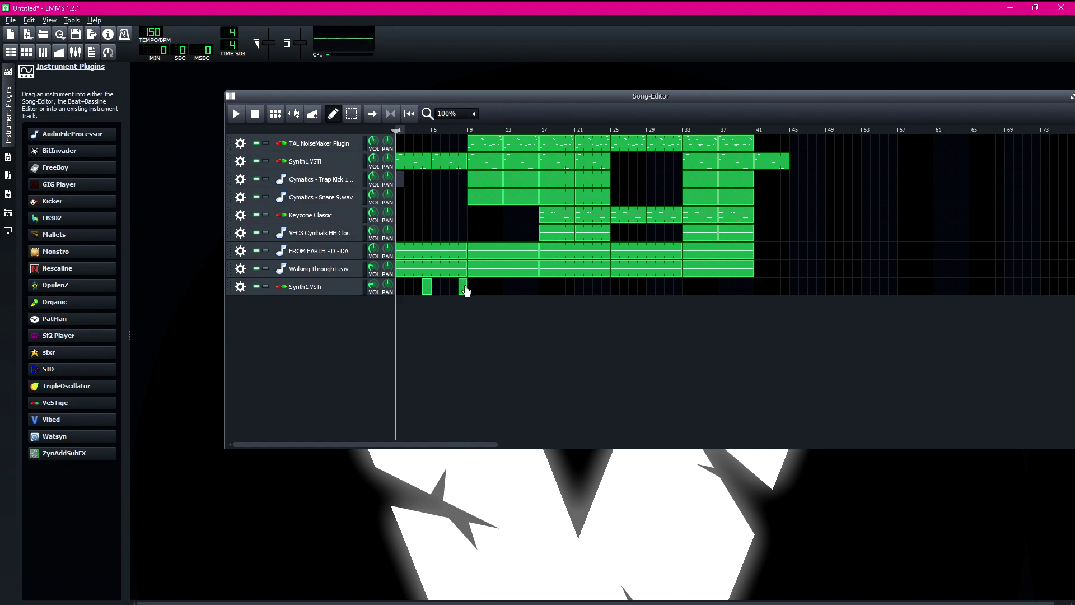
- Swap the pitches of the last two notes in the new Synth1 track's bar 8 pattern
double_click(464, 287)
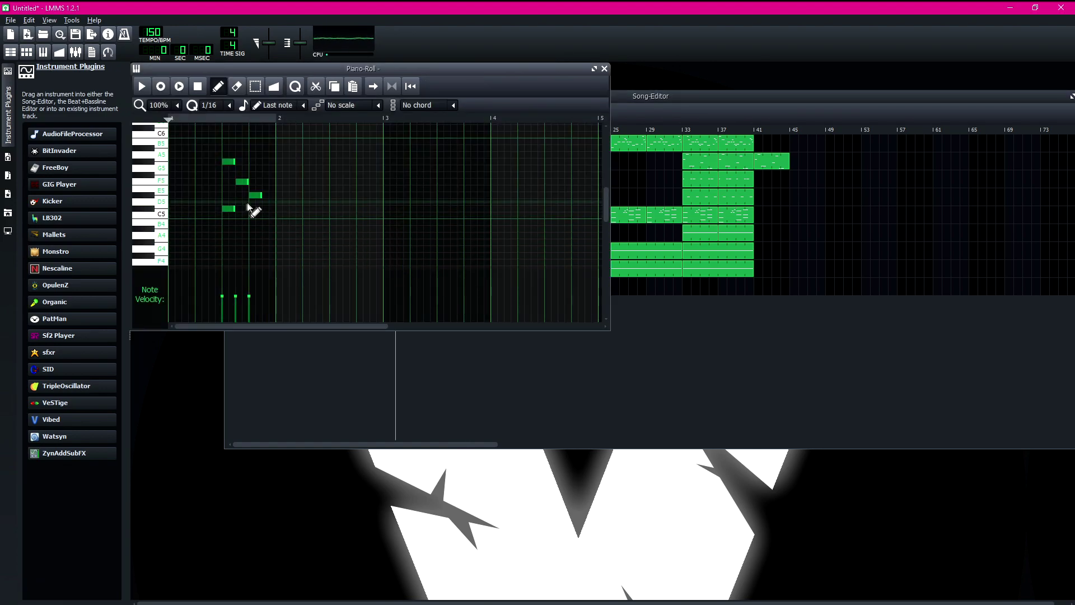
mouse_move(259, 197)
mouse_down()
mouse_move(244, 199)
mouse_move(256, 181)
mouse_up()
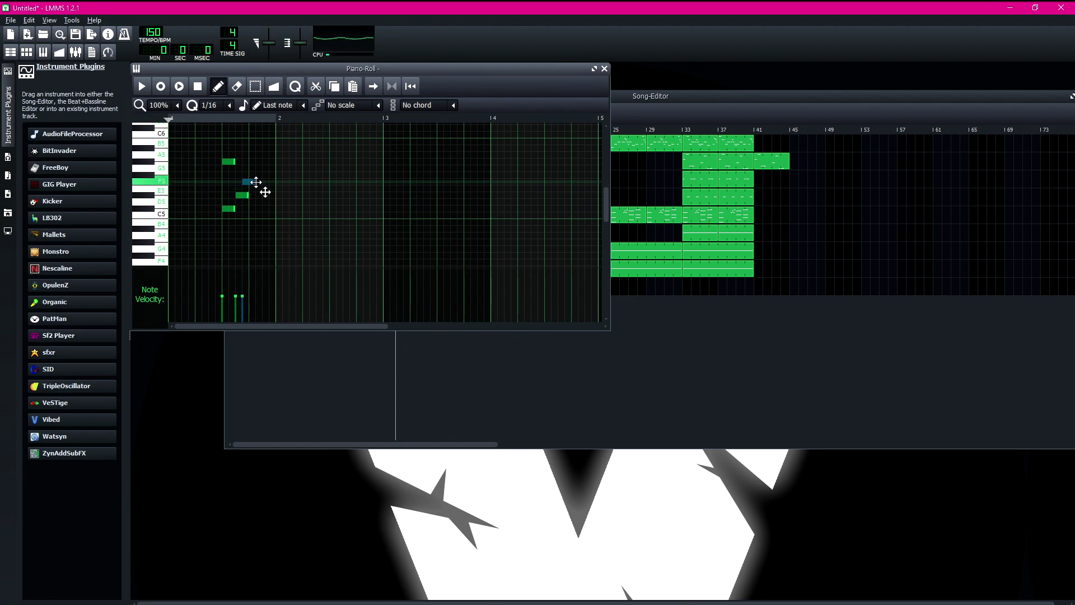
click(604, 69)
- Repeat the short Synth1 patterns every four bars through bar 48, and extend the first Synth1, cinematic texture and foley tracks to the same end
drag(427, 288, 762, 291)
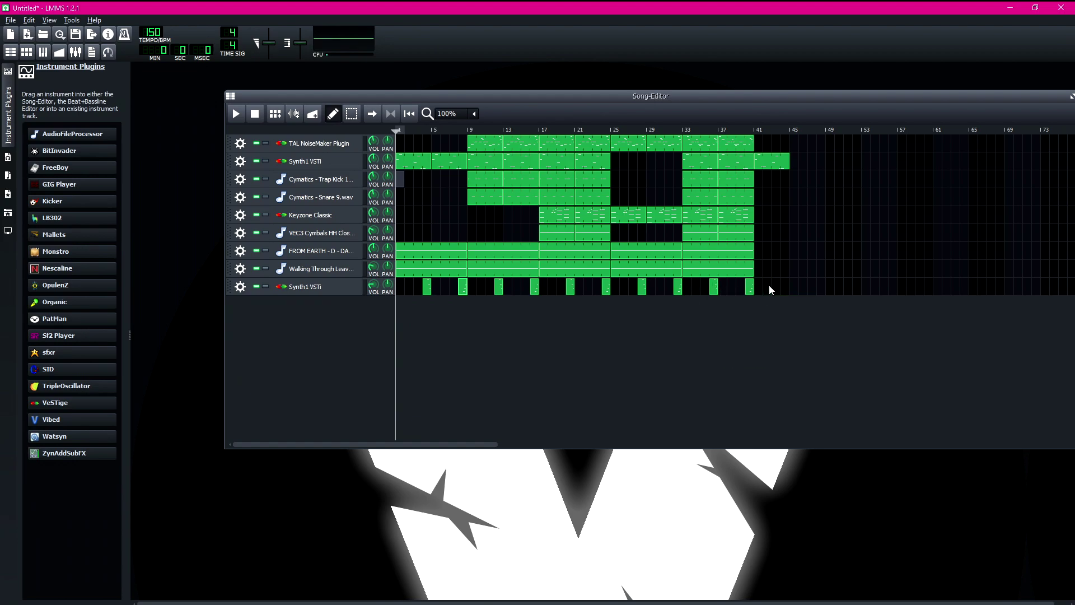
drag(721, 294, 788, 292)
drag(401, 99, 360, 100)
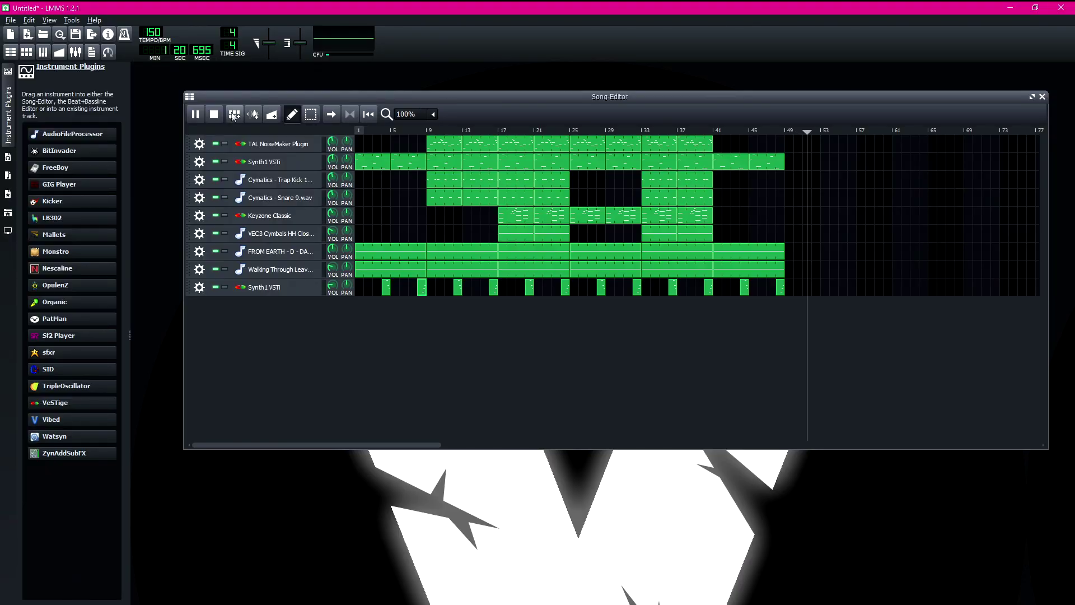
click(214, 116)
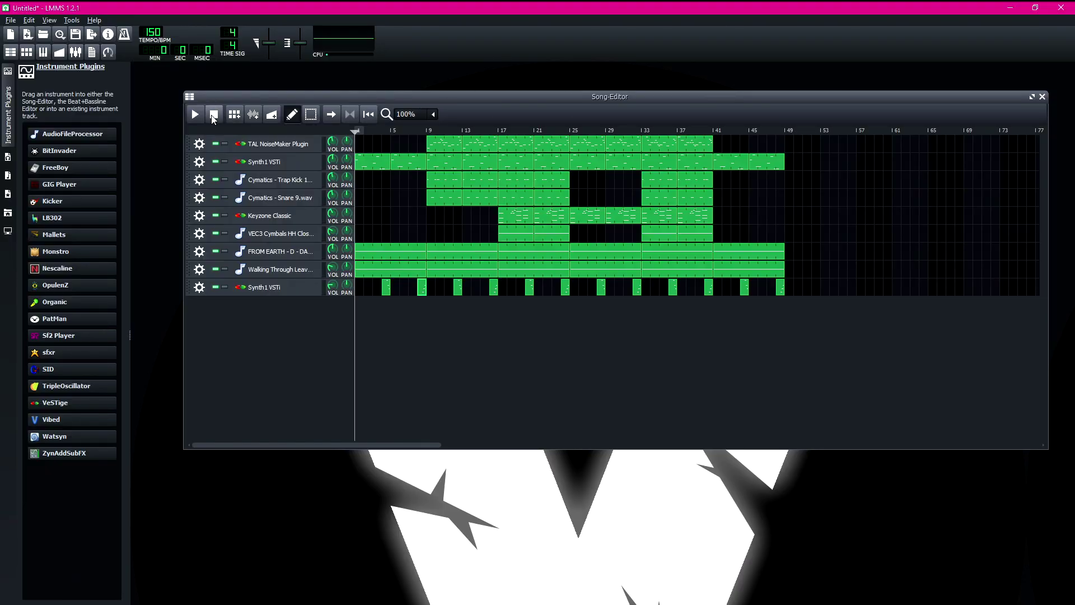